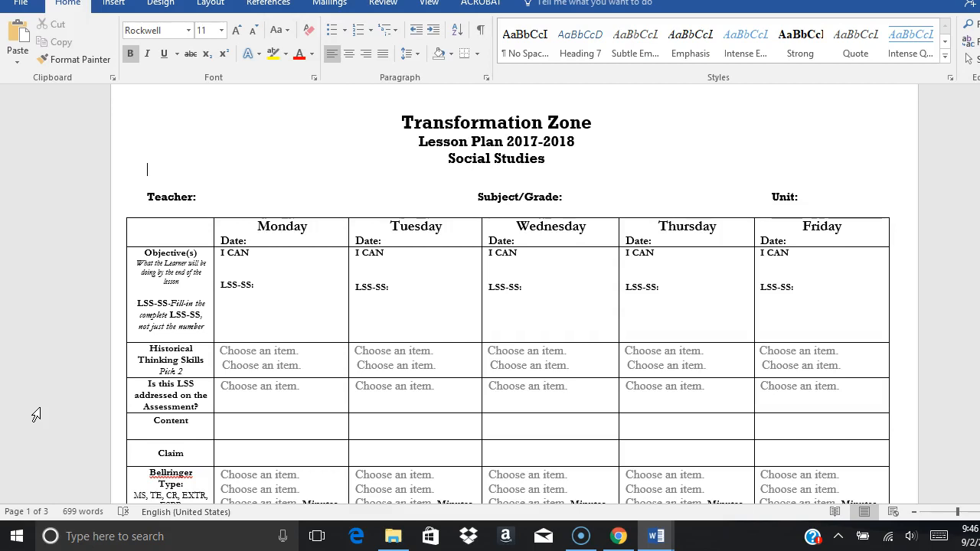
Step: Examine the Social Studies lesson plan template's title block and weekday table, highlighting the subject line in the heading
scroll(255, 386, down, 3)
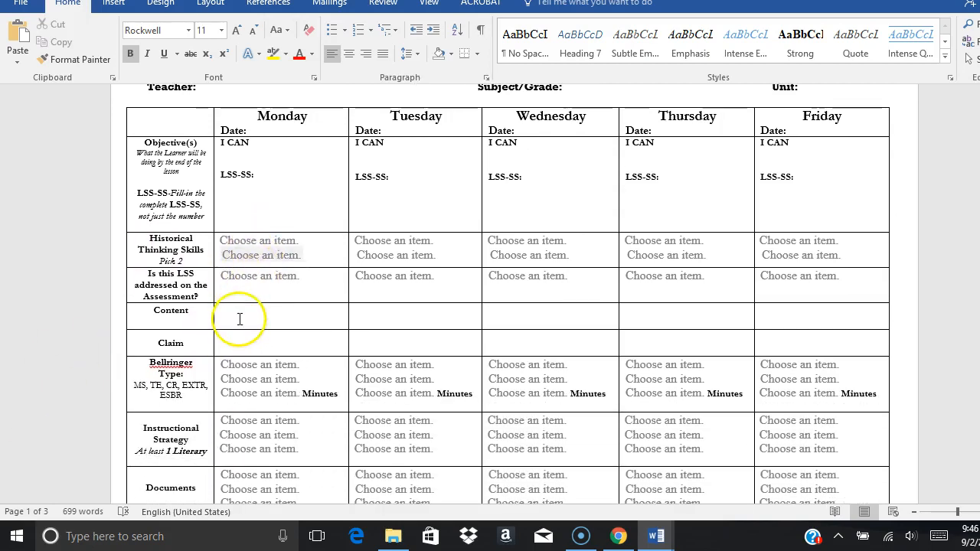
scroll(241, 304, up, 4)
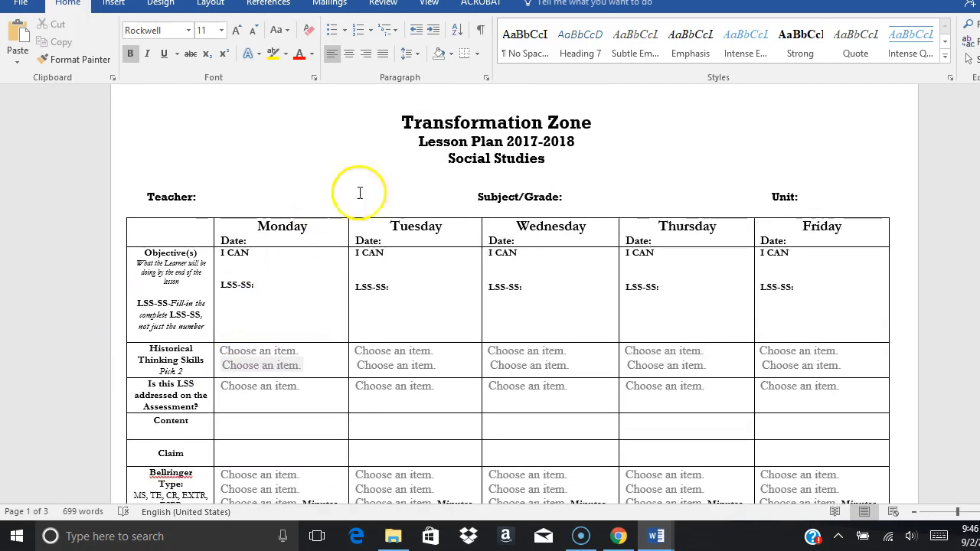
click(520, 196)
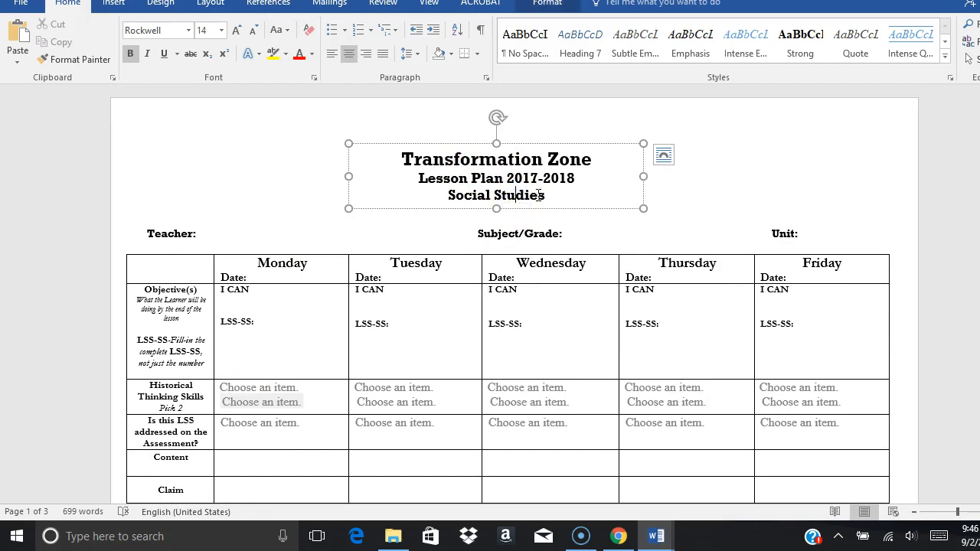
drag(520, 197, 466, 192)
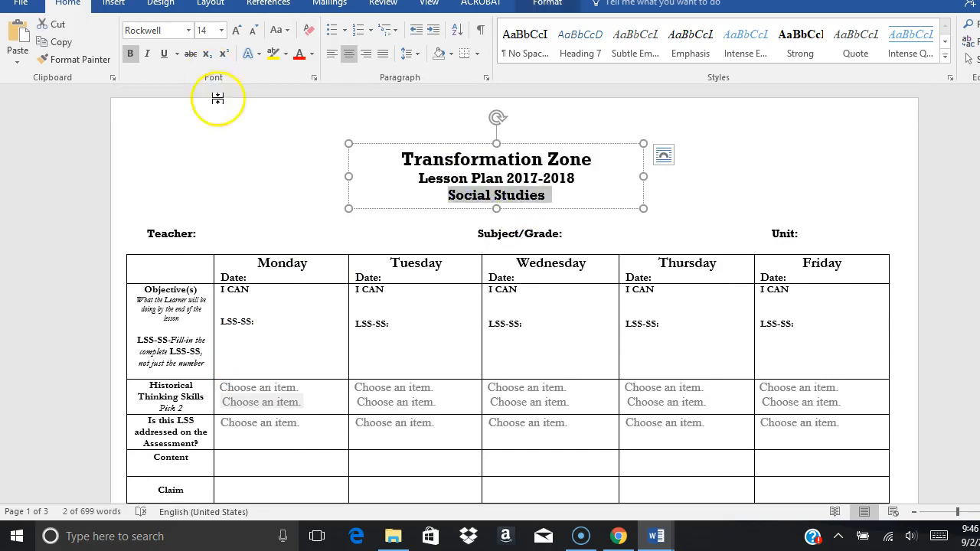
scroll(258, 205, down, 2)
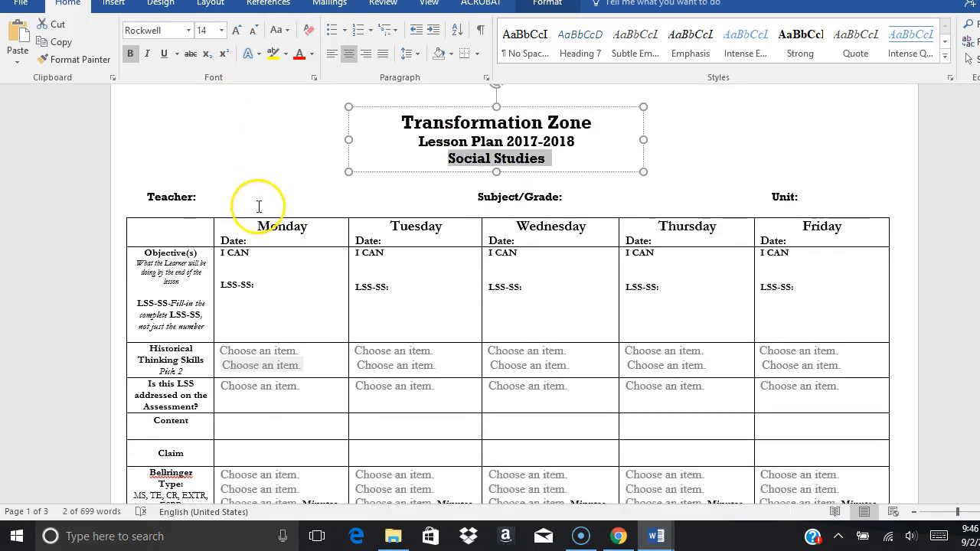
scroll(457, 161, up, 1)
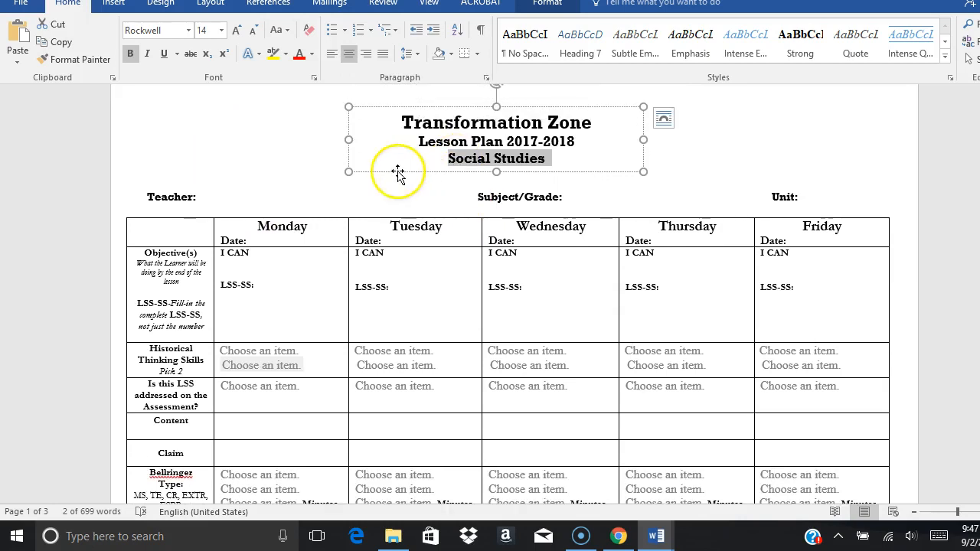
click(313, 164)
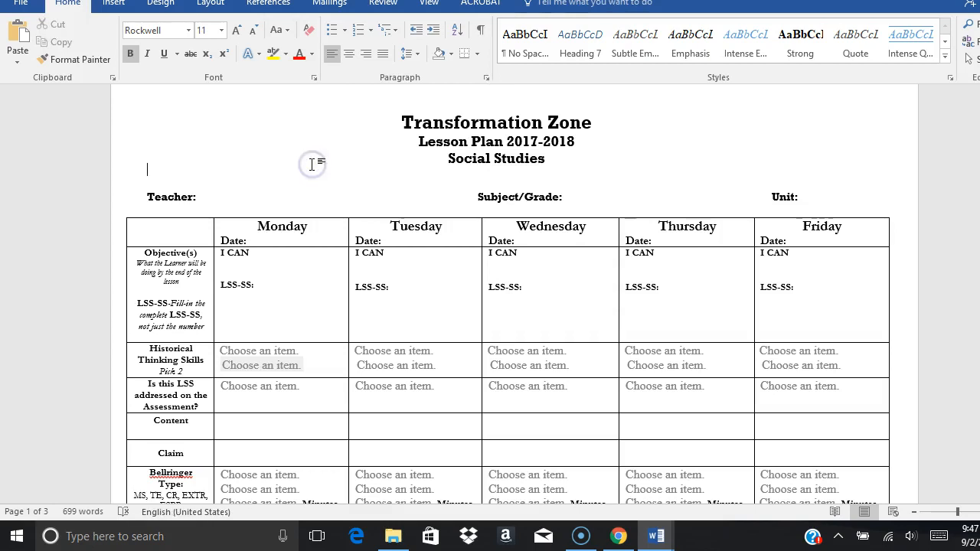
Step: Examine the Objective(s) row with its I CAN and LSS-SS entries and the rows beneath it
scroll(315, 180, down, 1)
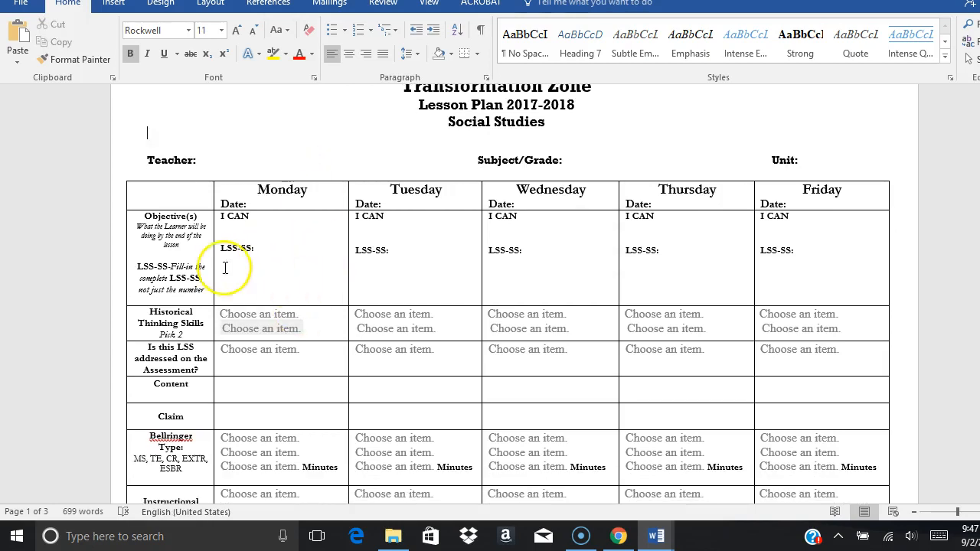
scroll(288, 286, down, 1)
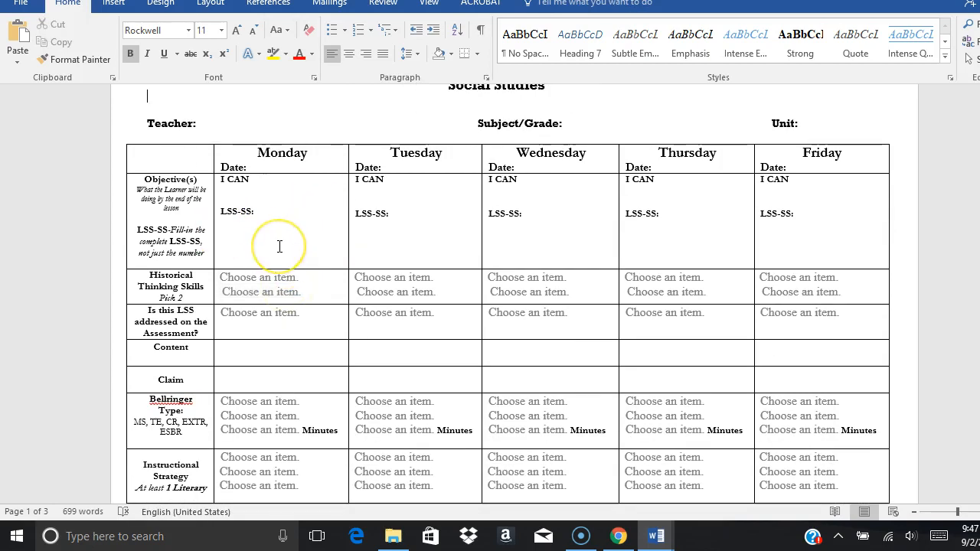
click(259, 217)
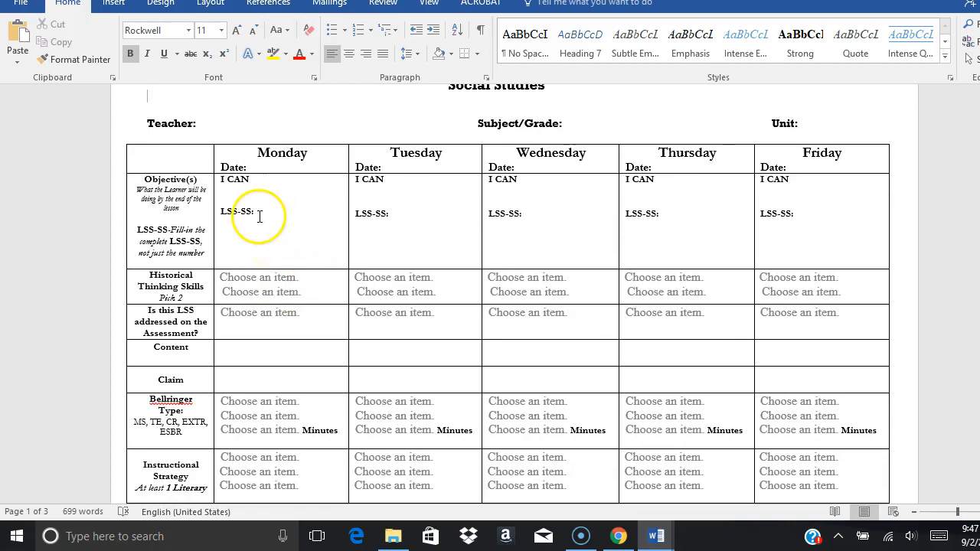
scroll(306, 236, down, 1)
scroll(263, 208, up, 1)
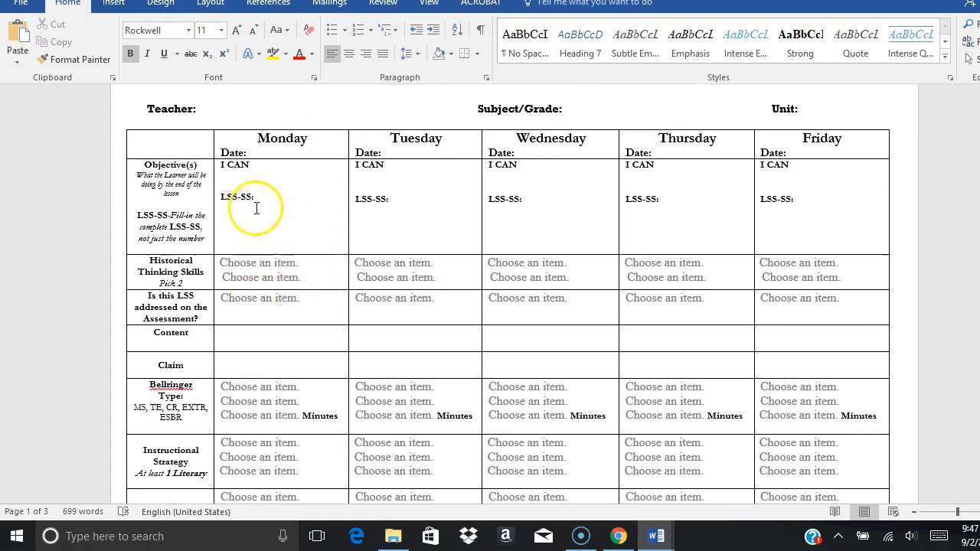
scroll(284, 263, down, 2)
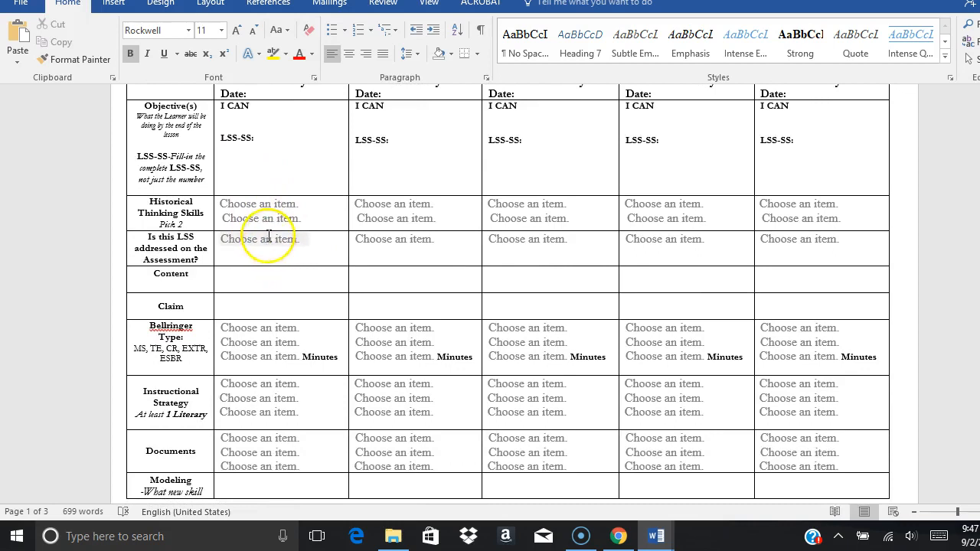
Step: View the answer choices for Monday's "Is this LSS addressed on the Assessment?" field and close the list without choosing one
click(269, 235)
click(314, 239)
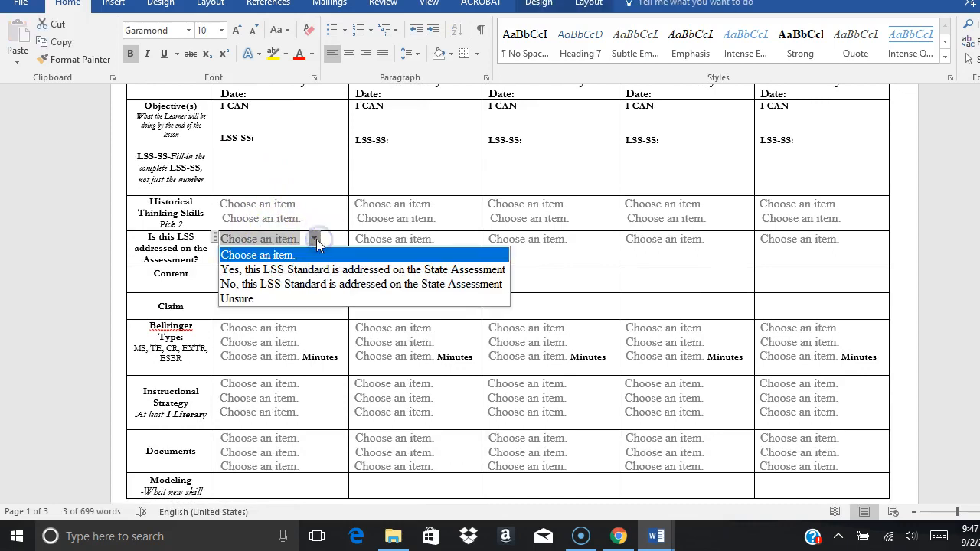
click(316, 239)
click(312, 285)
scroll(313, 286, down, 2)
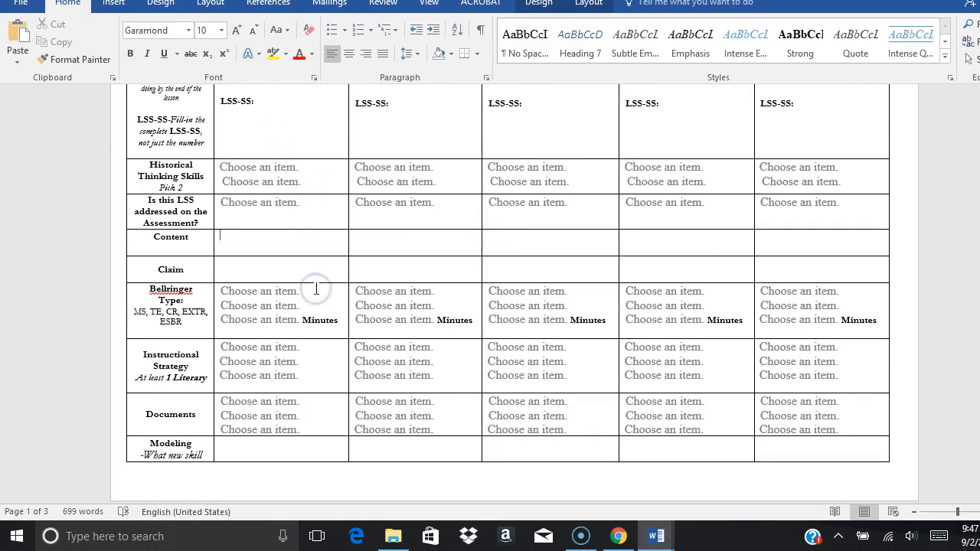
click(271, 231)
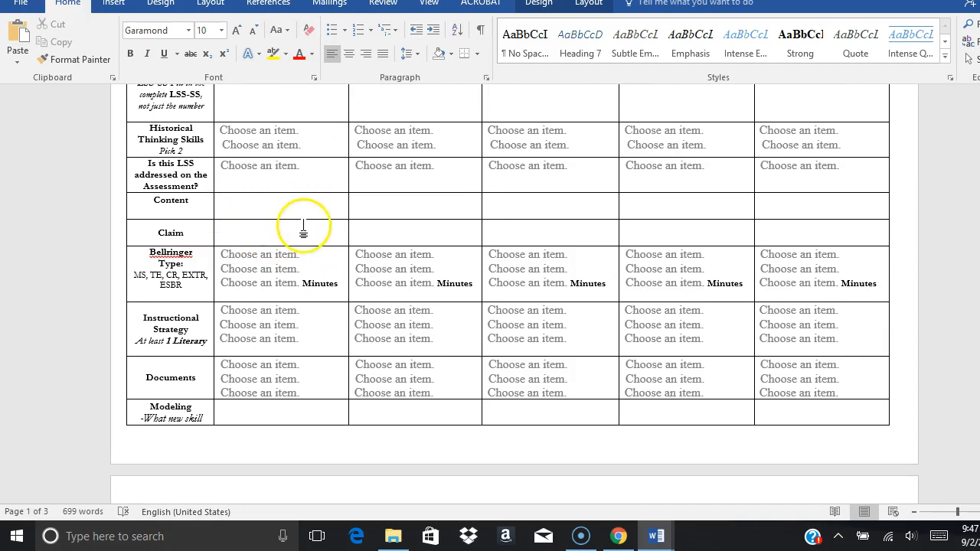
Step: Review the template's remaining sections, from Modeling through Notes/Reflections, and return to its first page
scroll(307, 237, down, 14)
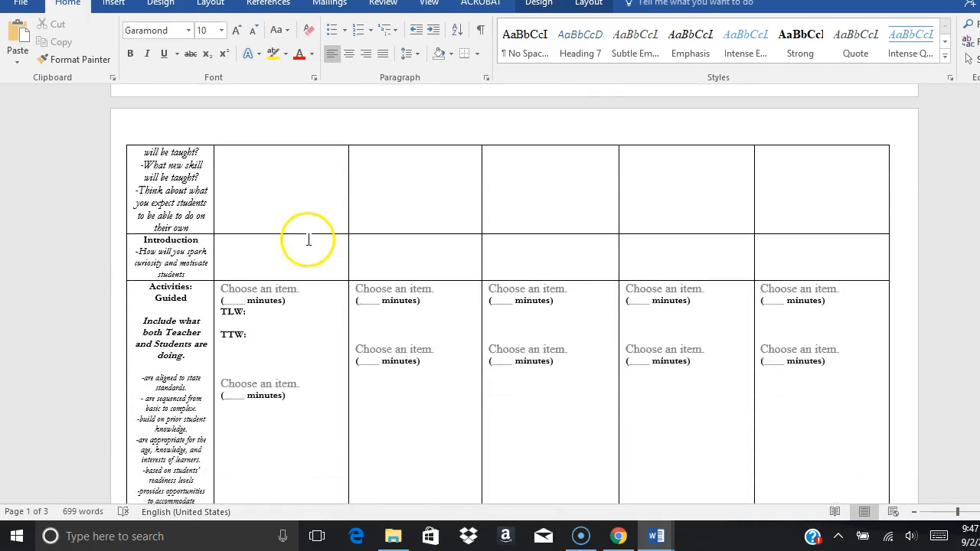
scroll(300, 242, down, 16)
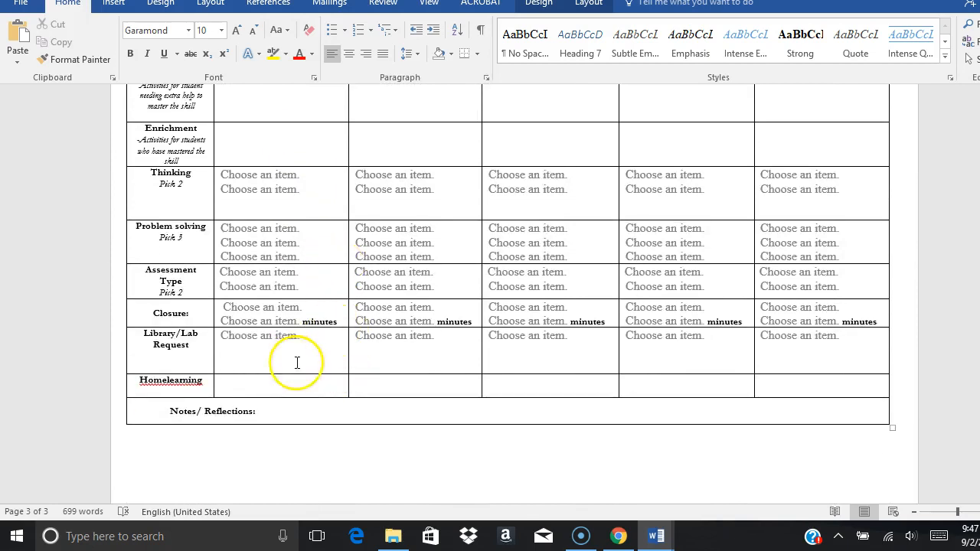
scroll(295, 361, down, 1)
scroll(295, 361, up, 2)
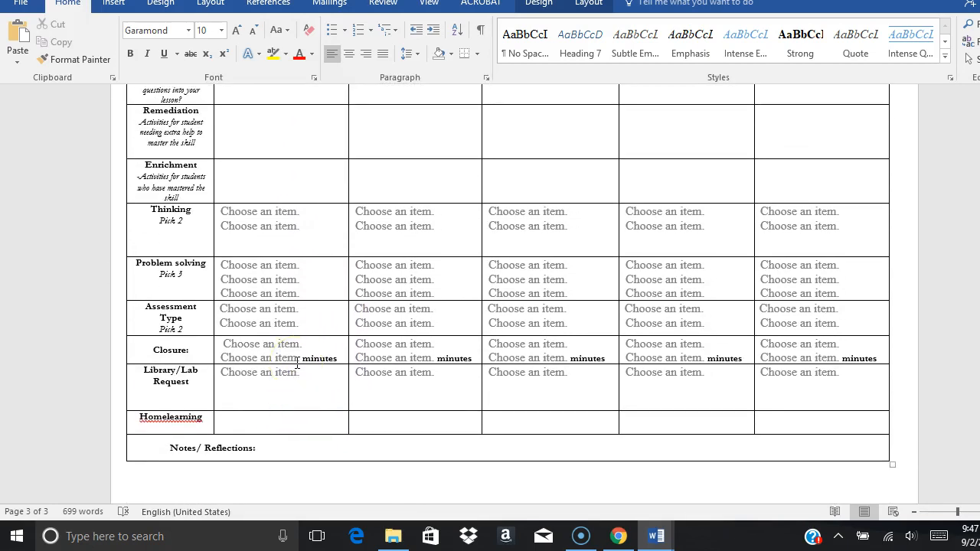
scroll(297, 365, up, 20)
scroll(297, 369, up, 10)
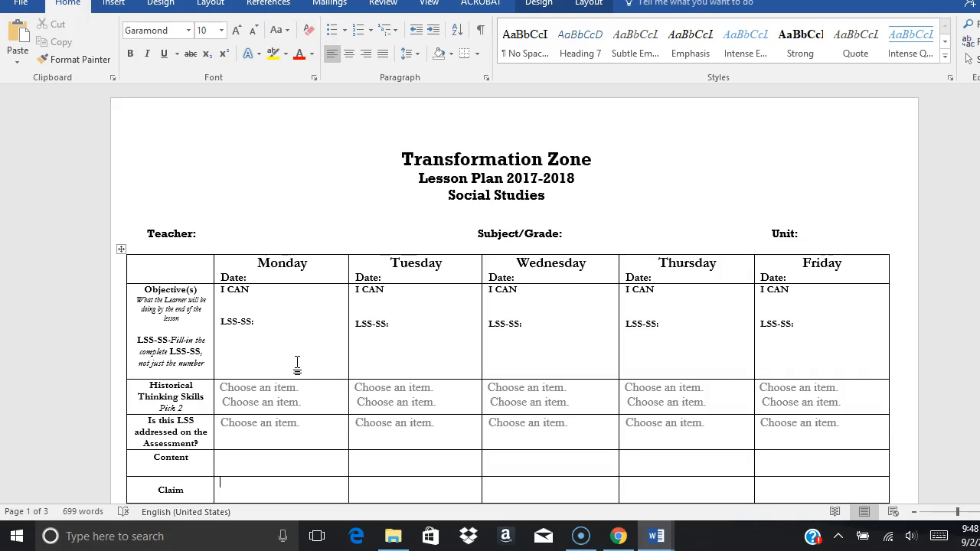
Step: Highlight the category labels in the table's first column from Objective(s) through Closure, then clear the selection and minimize the document
drag(165, 270, 170, 385)
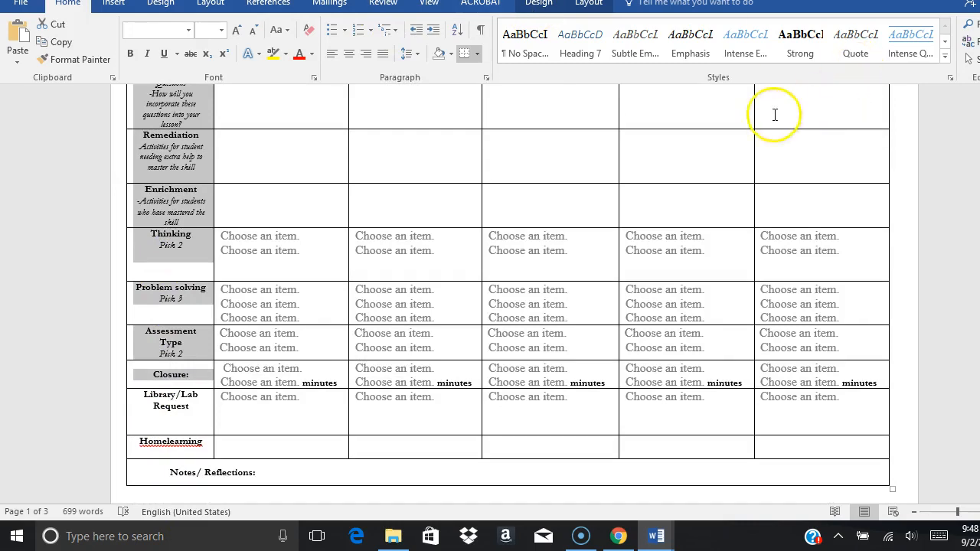
click(770, 114)
click(940, 2)
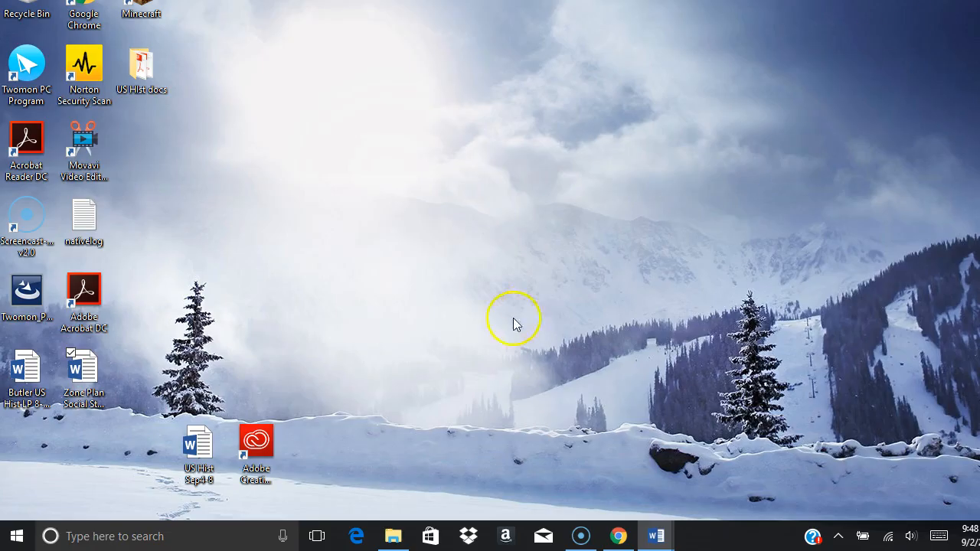
Step: Switch to Chrome and open the US Hist LP spreadsheet from Google Drive
click(618, 538)
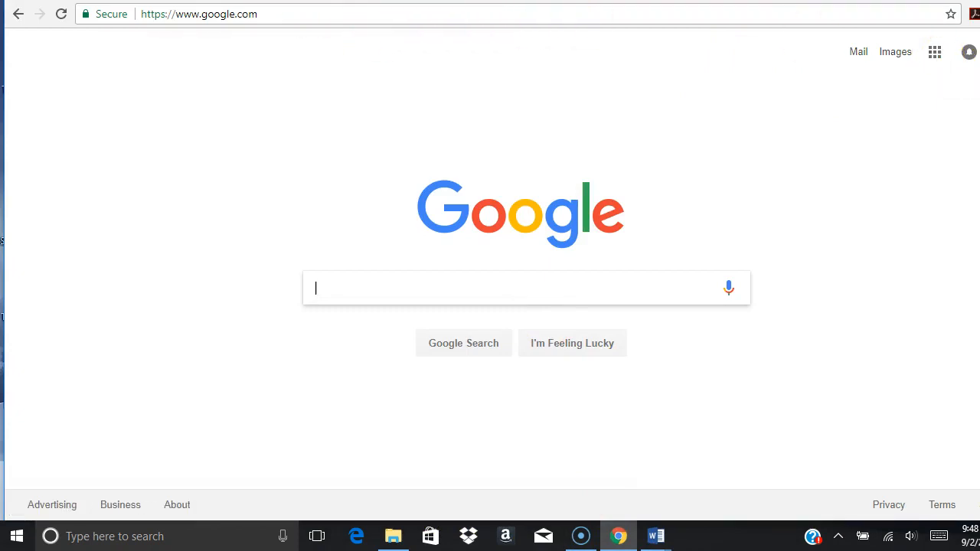
click(926, 54)
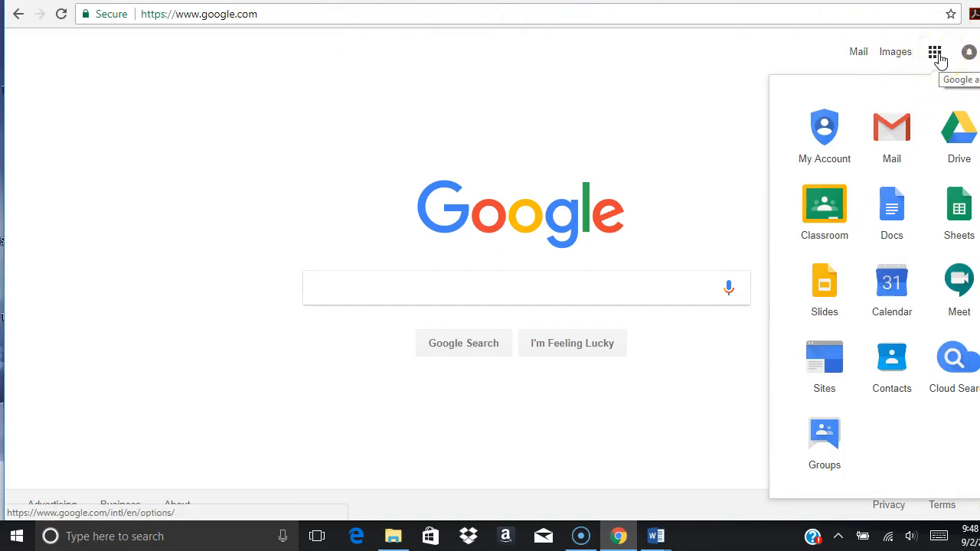
click(957, 146)
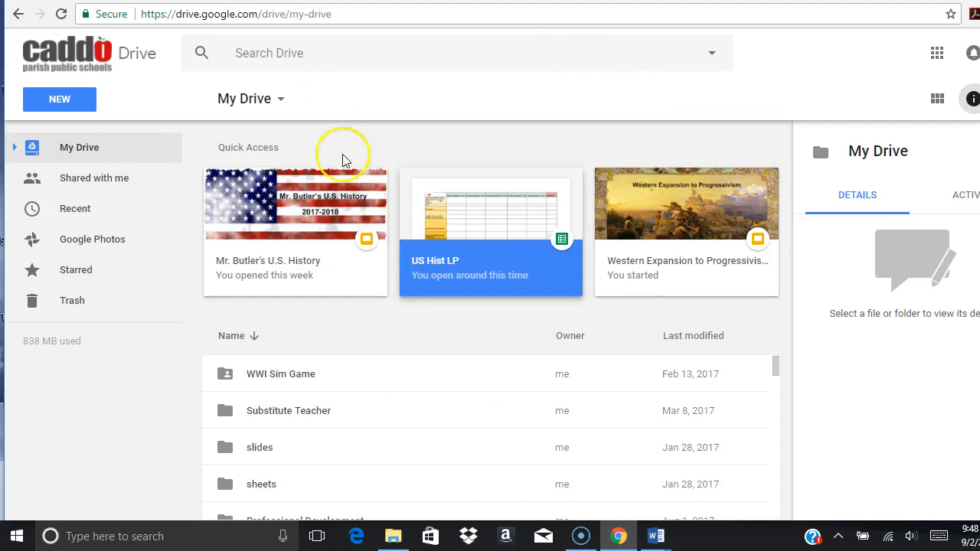
click(458, 260)
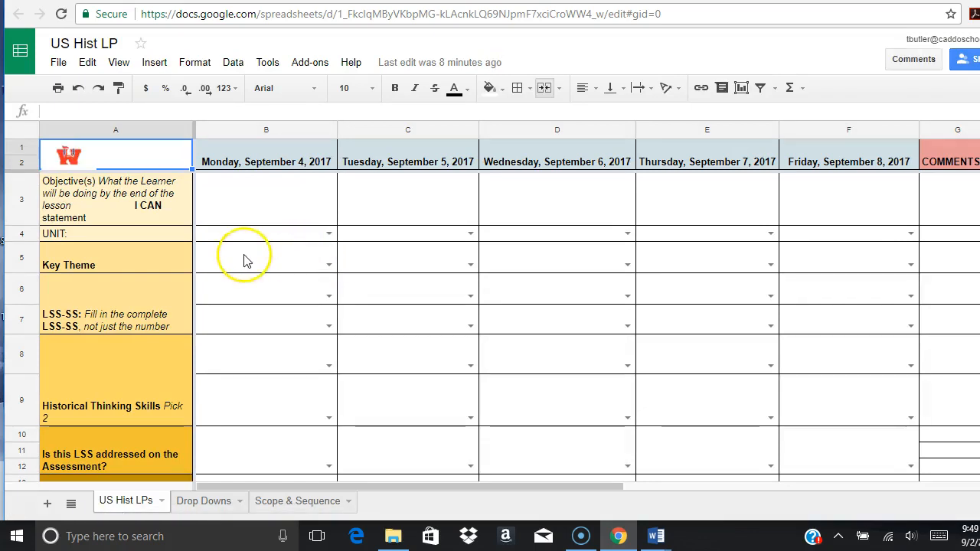
Step: Select column A and review its lesson plan categories from Objective(s) down to Remediation
click(107, 134)
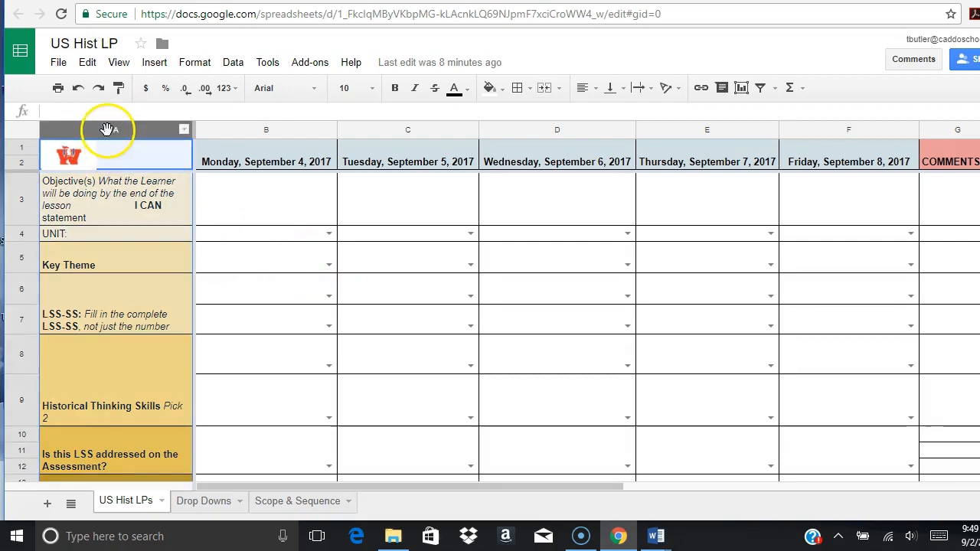
scroll(111, 166, down, 1)
scroll(110, 166, down, 3)
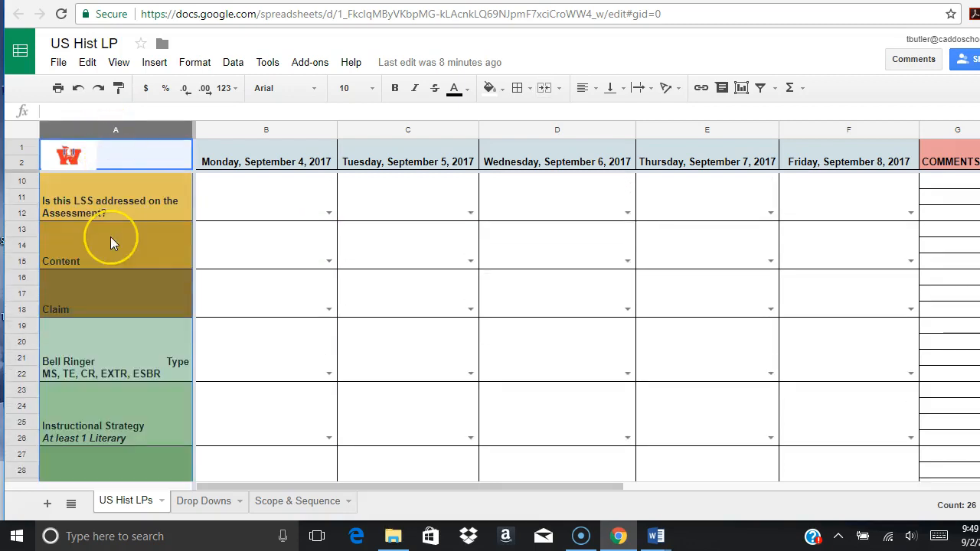
scroll(110, 244, down, 5)
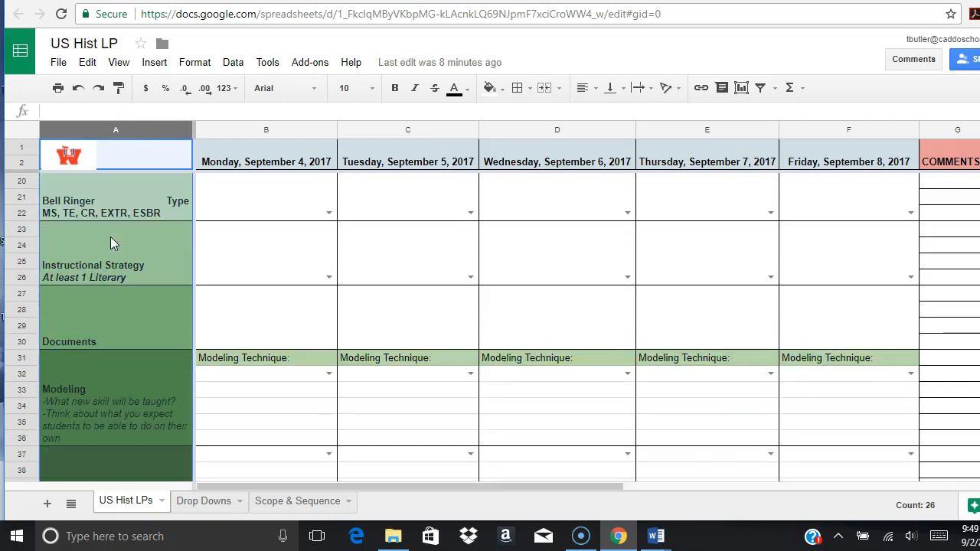
scroll(89, 273, down, 4)
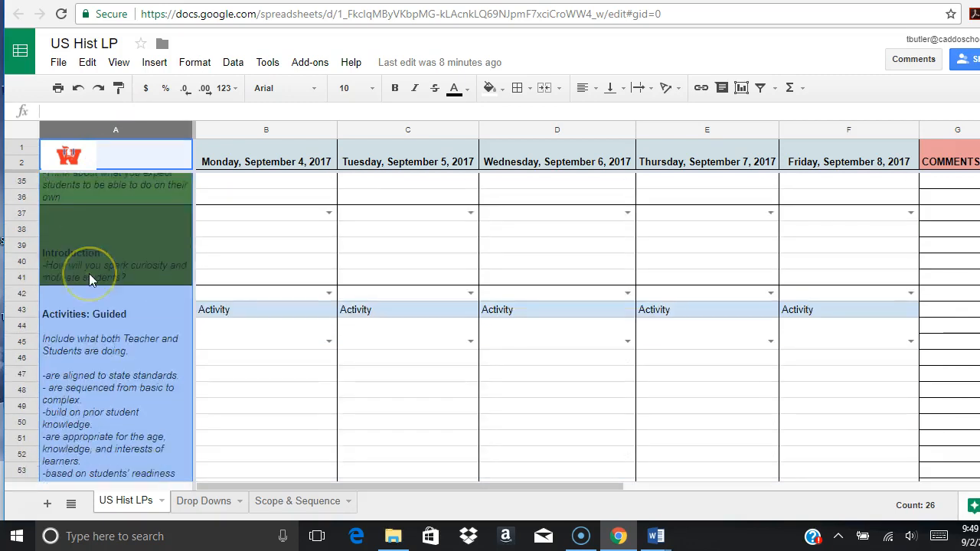
scroll(88, 279, down, 5)
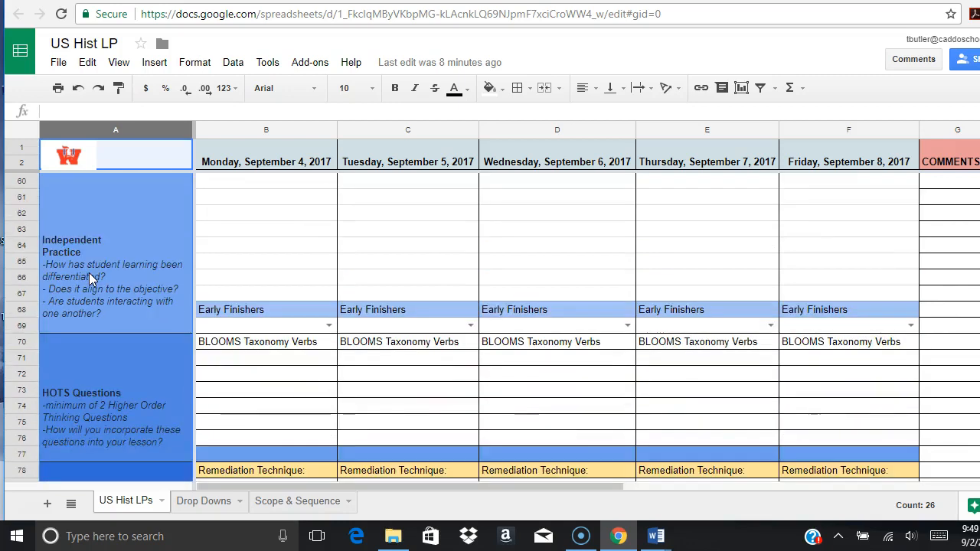
scroll(89, 272, down, 2)
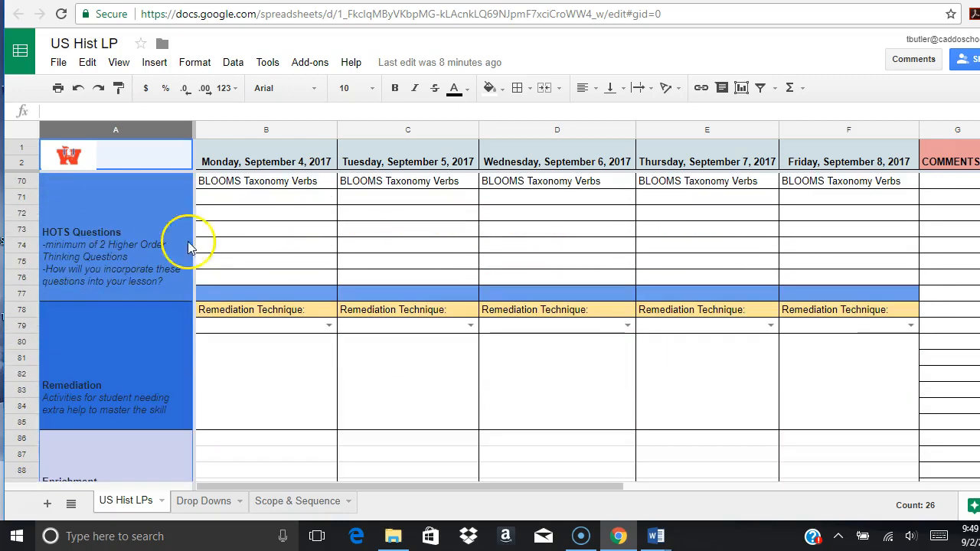
Step: Check the HOTS Questions section and review the remaining categories down to Homelearning
click(264, 184)
click(174, 238)
scroll(151, 233, down, 5)
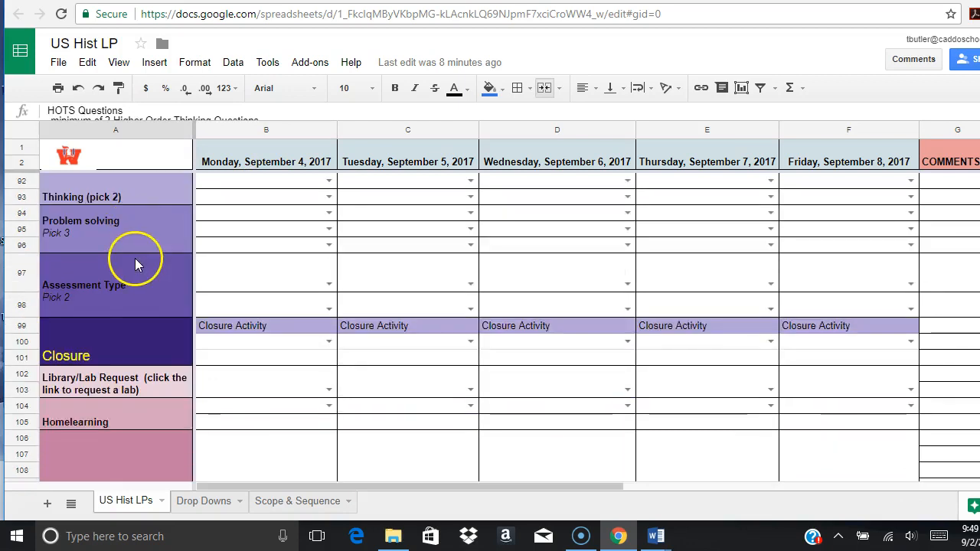
scroll(135, 264, up, 1)
scroll(140, 216, down, 4)
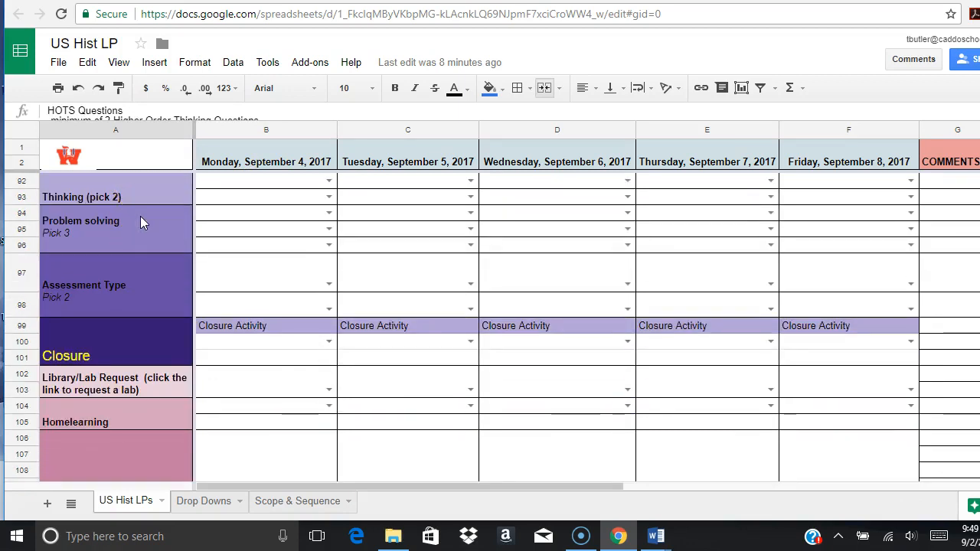
Step: Return to the beginning of the US Hist LPs sheet and select the column for Monday, September 4, 2017
scroll(111, 308, up, 20)
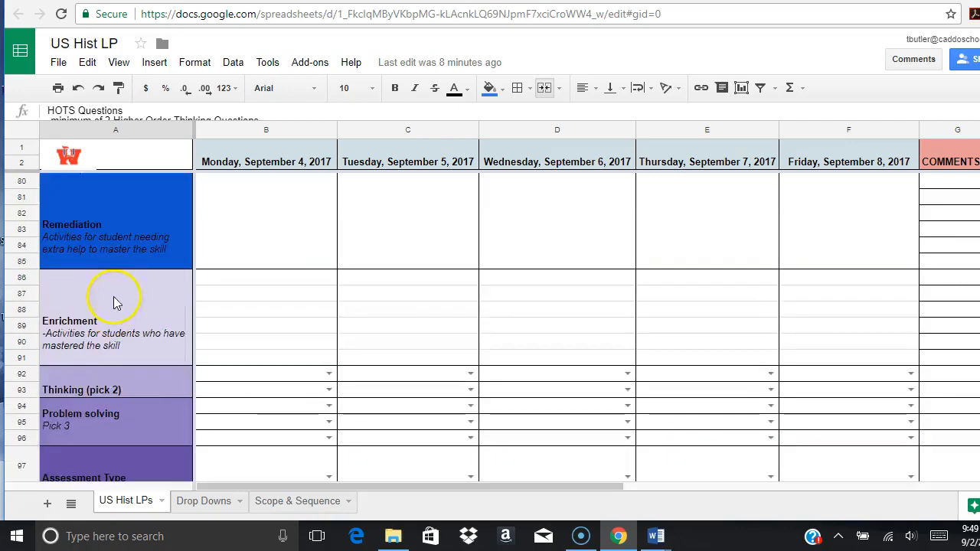
click(282, 132)
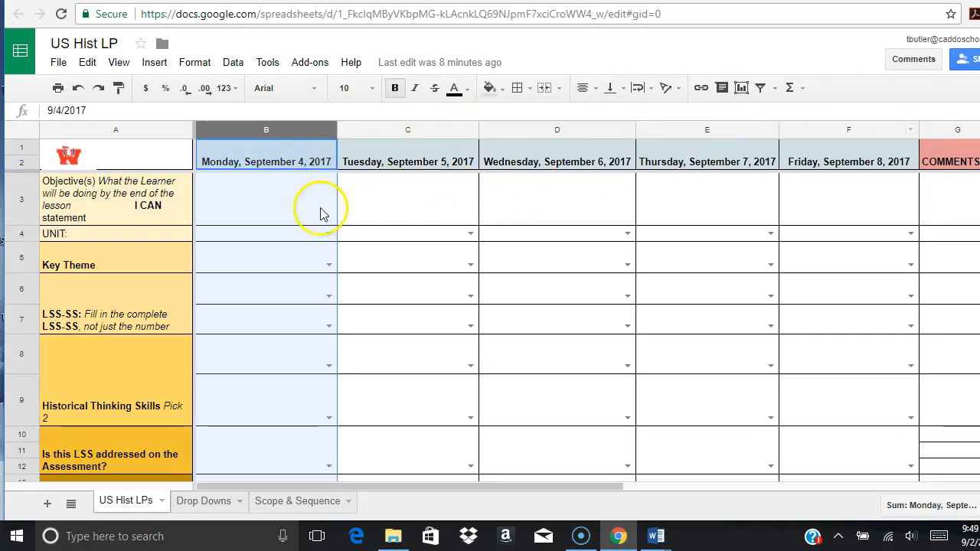
Step: For Monday, choose UNIT 1: Westward Expansion through the Progressive Era as the unit and Migration & Settlement as the key theme
click(230, 208)
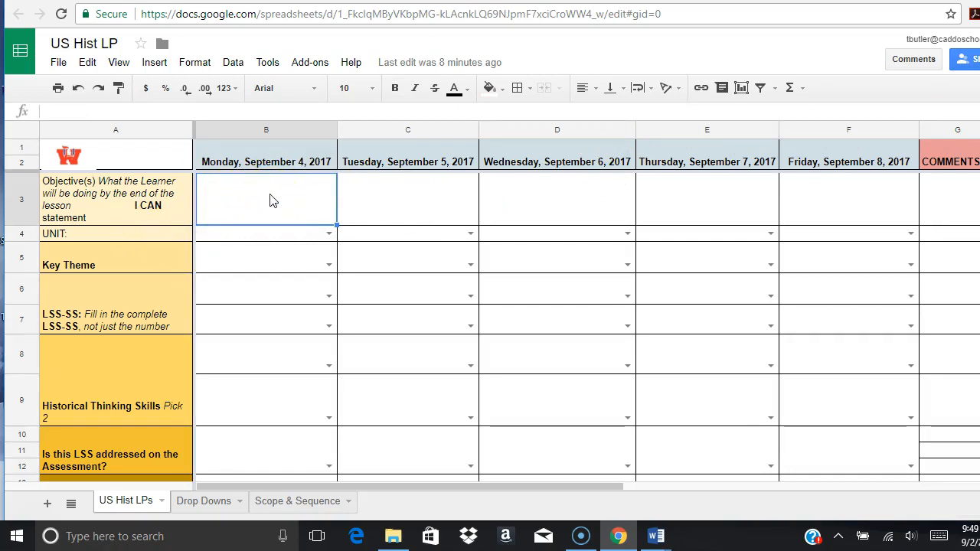
click(158, 232)
scroll(328, 214, down, 1)
scroll(329, 210, up, 1)
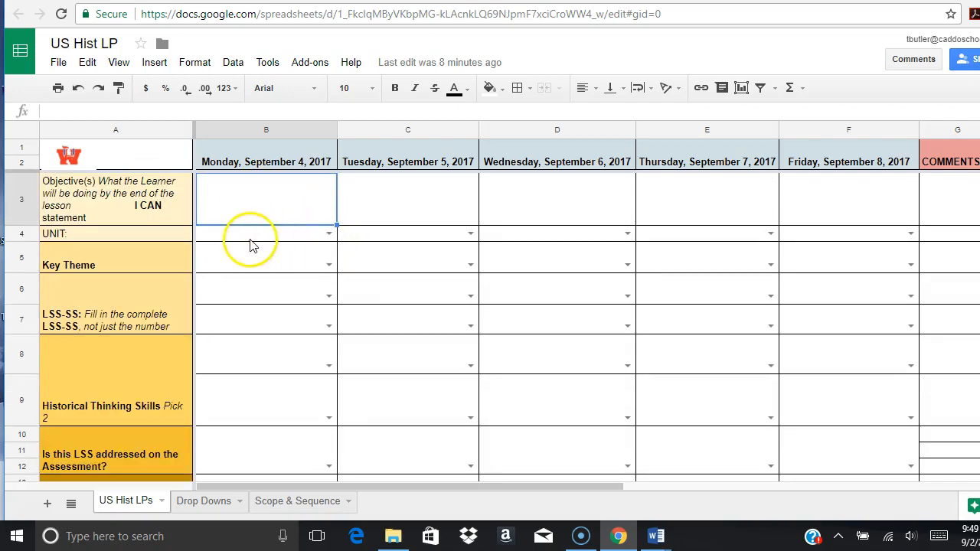
click(329, 234)
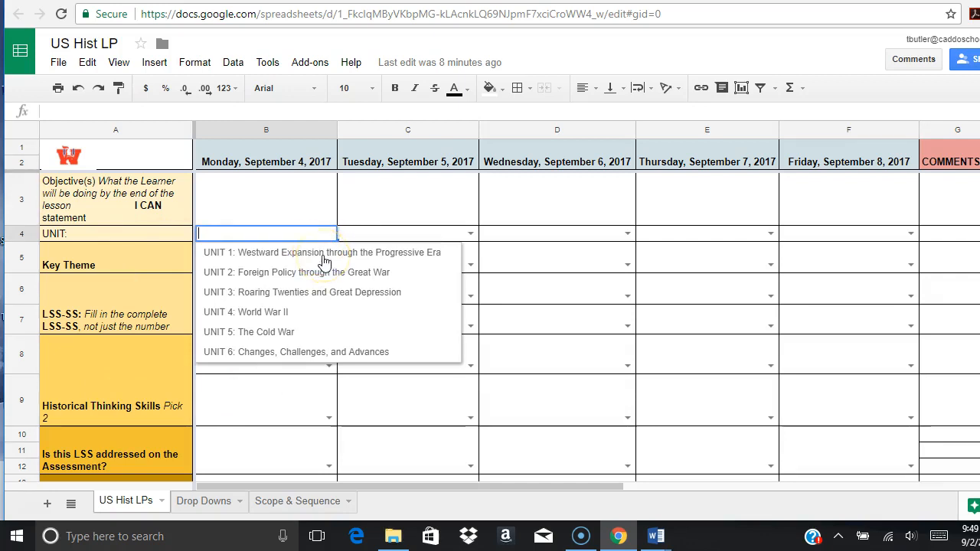
click(322, 260)
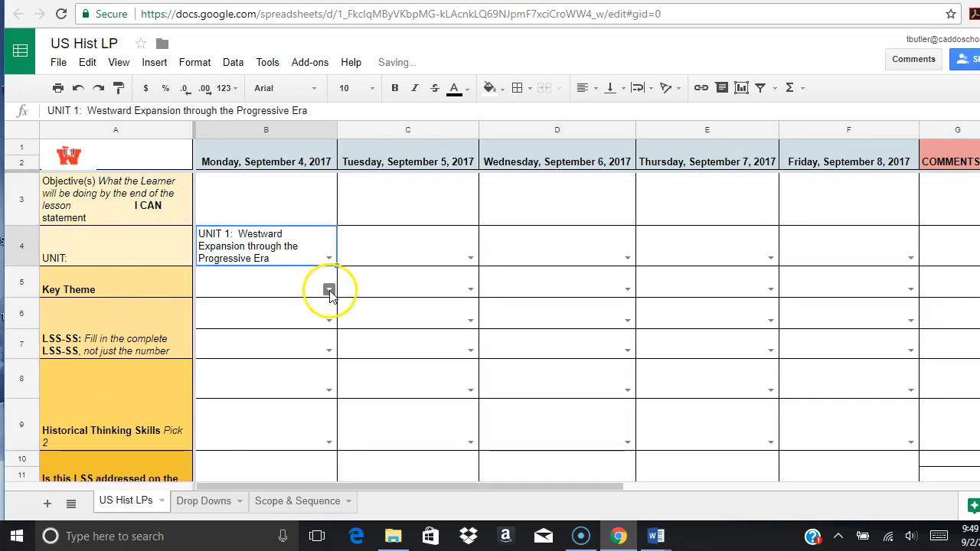
click(328, 289)
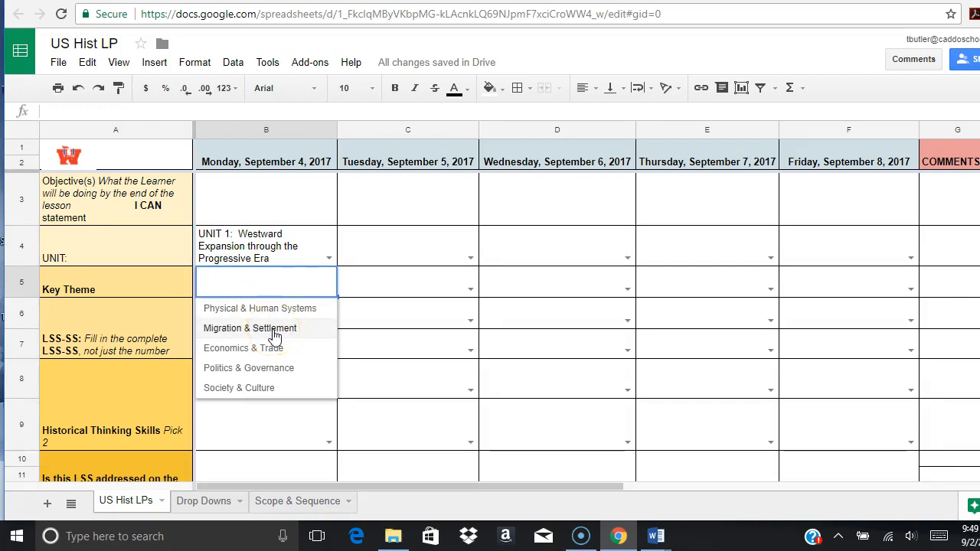
click(274, 336)
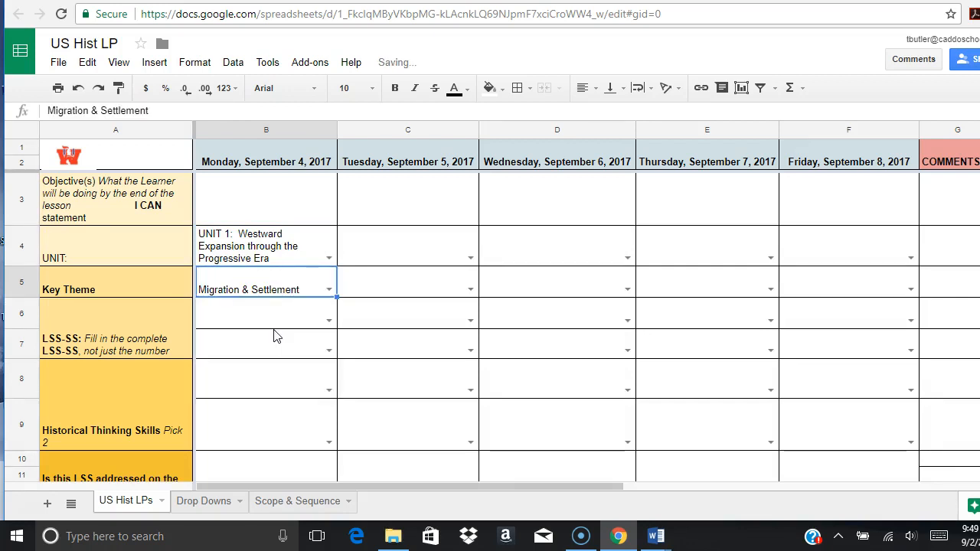
Step: Fill Monday's two LSS-SS entries with standard US.2.1 on westward expansion antagonism and US.2.2 on western frontier economic changes
scroll(284, 327, down, 1)
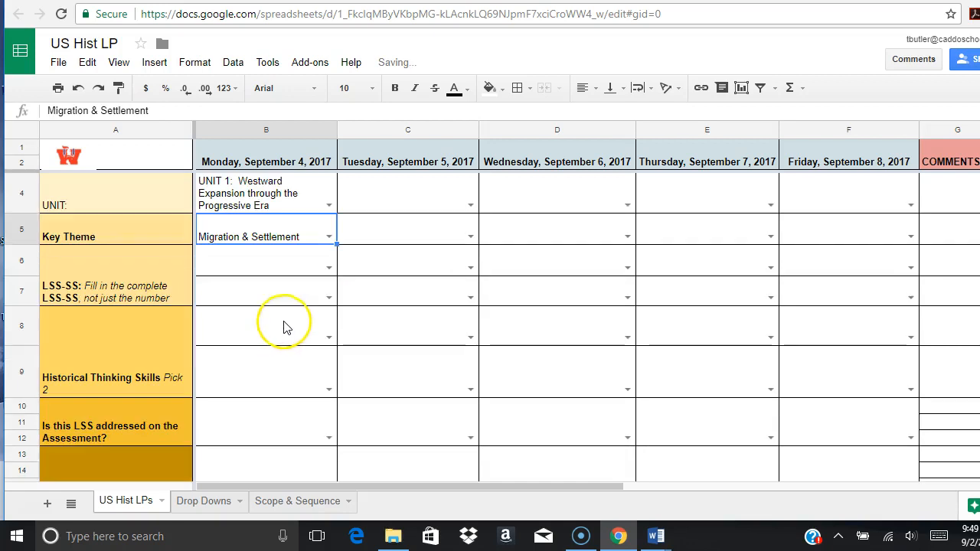
click(329, 266)
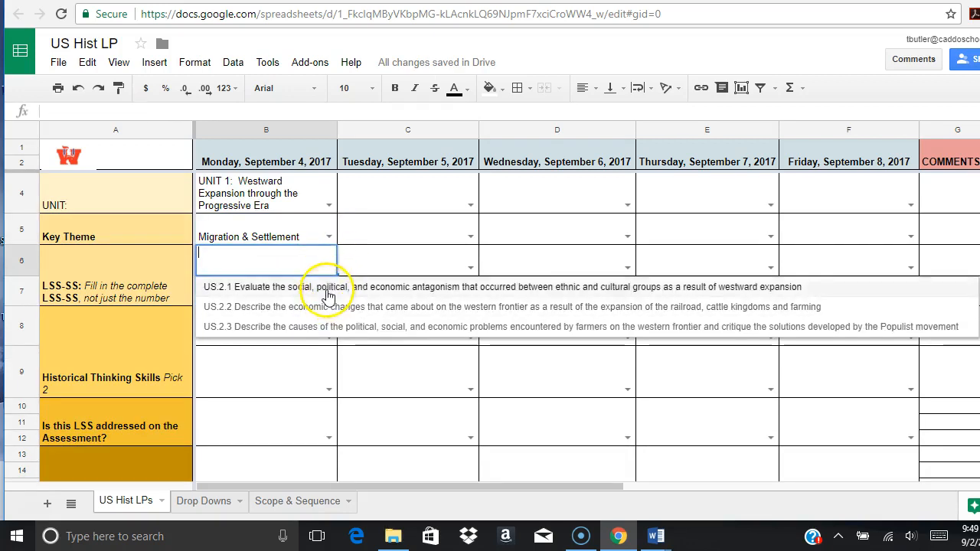
click(328, 295)
click(329, 344)
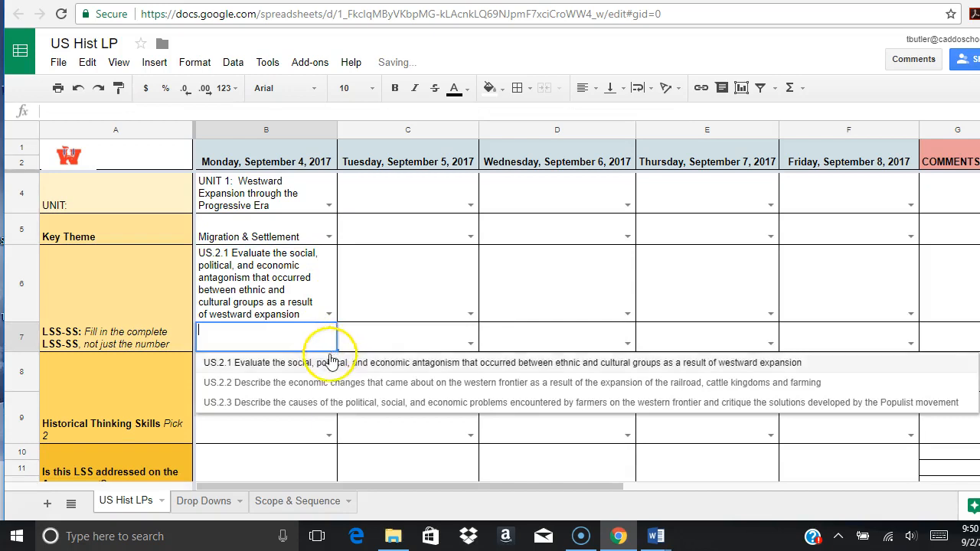
click(328, 381)
Step: Choose US.1.5 (analyze historical periods) and US.1.2 (compare and/or contrast historical periods) as Monday's two Historical Thinking Skills
scroll(328, 371, down, 2)
scroll(300, 341, up, 1)
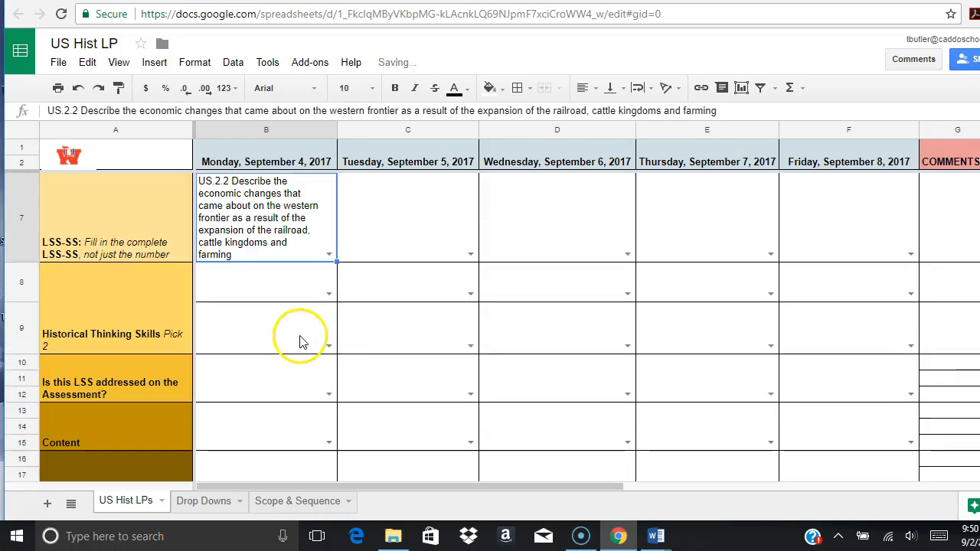
click(324, 295)
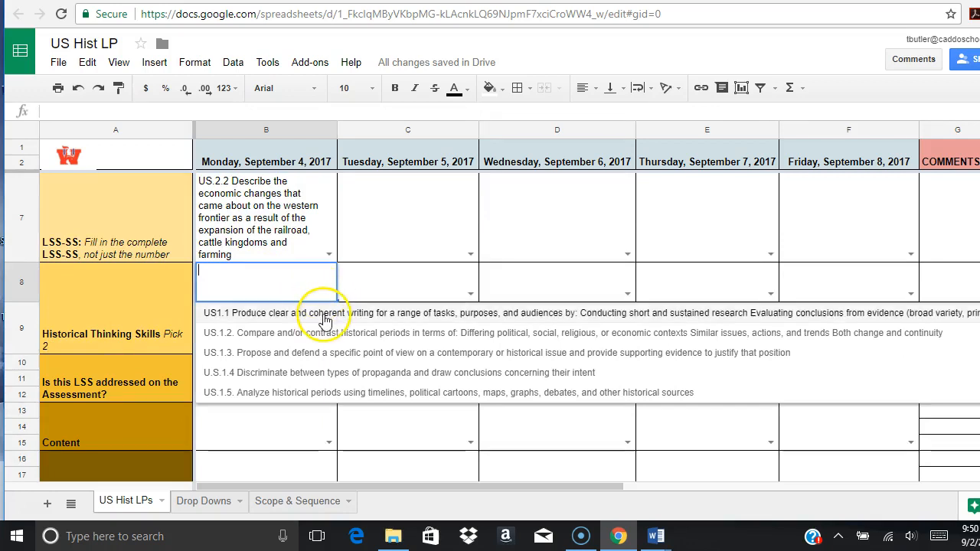
click(328, 392)
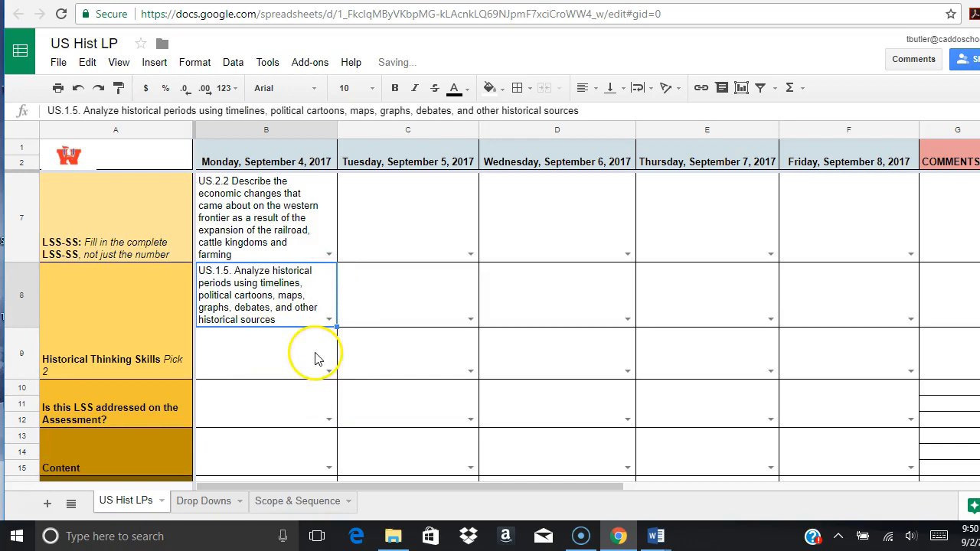
click(327, 372)
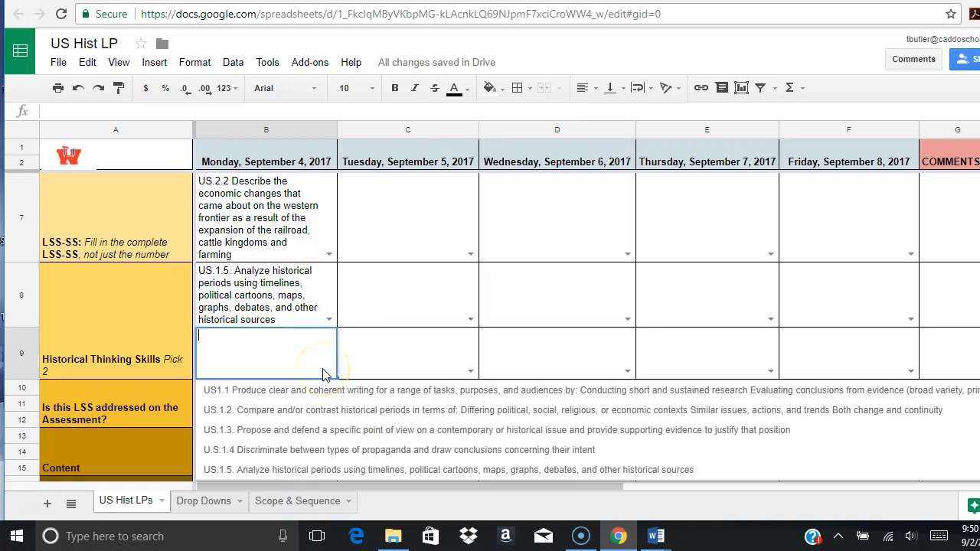
click(339, 410)
Step: Mark Monday's LSS as addressed on the assessment with Yes and set the content to Western Expansion
scroll(343, 360, down, 2)
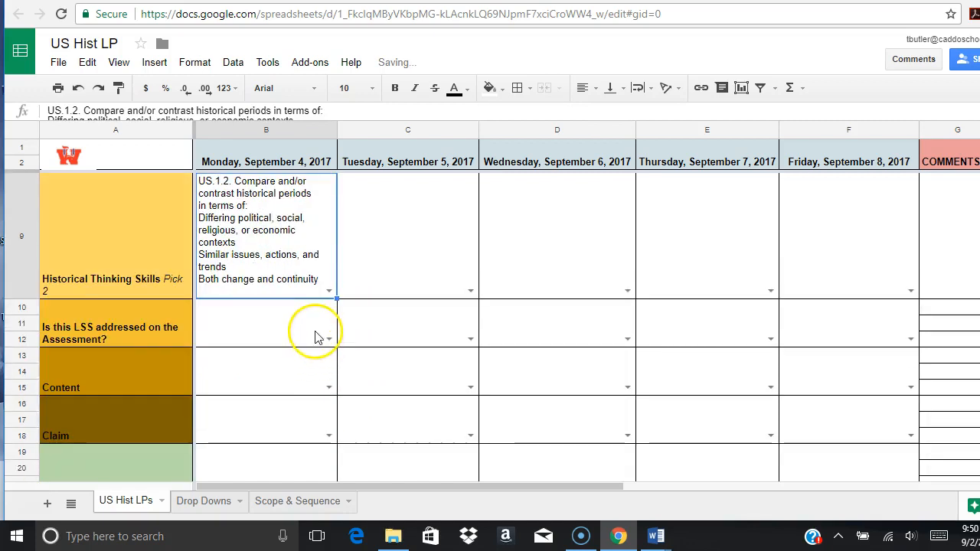
click(328, 339)
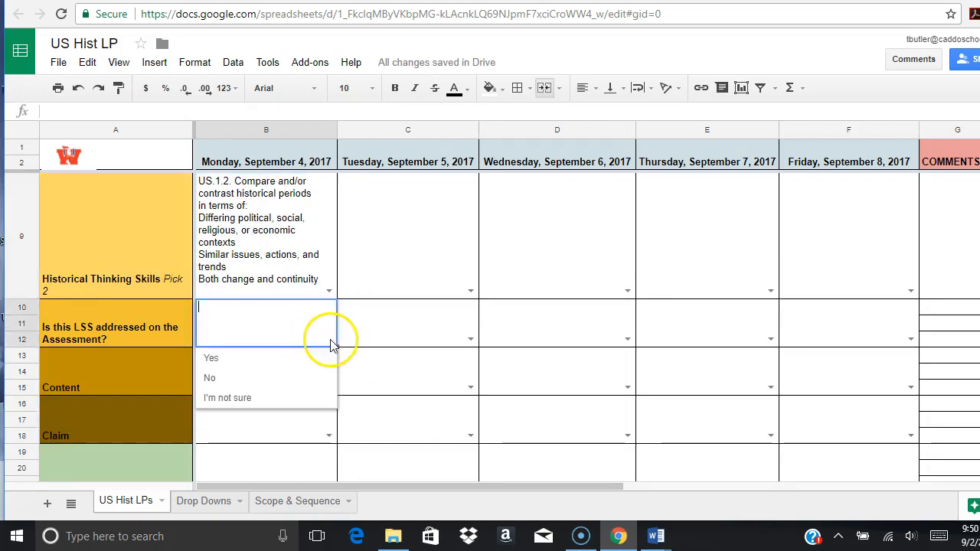
click(298, 365)
scroll(299, 366, down, 1)
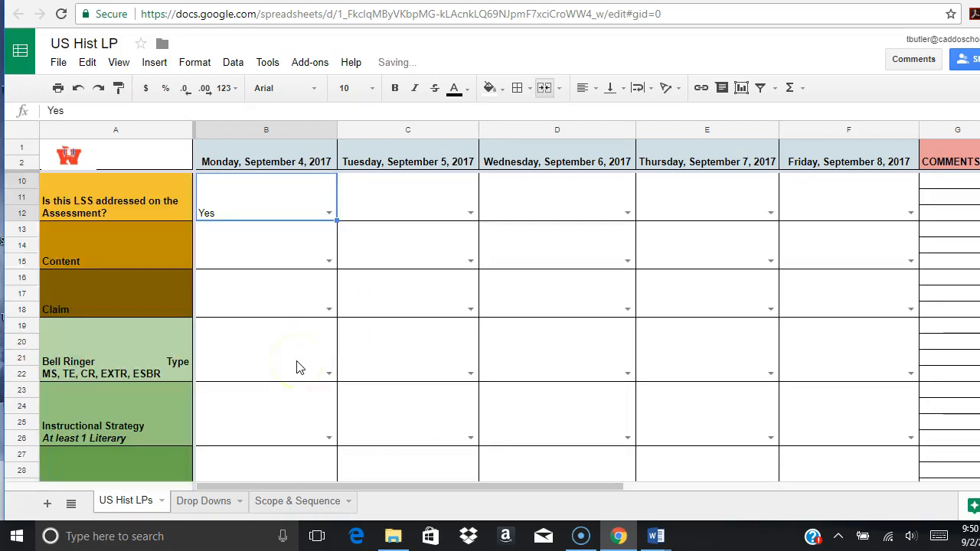
click(321, 263)
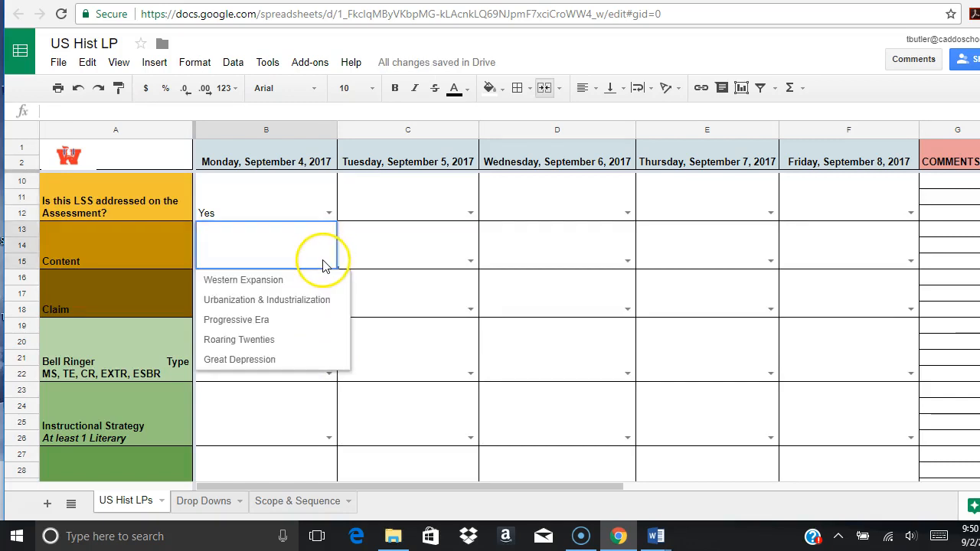
click(287, 280)
Step: Look back over Monday's completed entries and check the available Content choices, keeping Western Expansion
scroll(293, 275, up, 5)
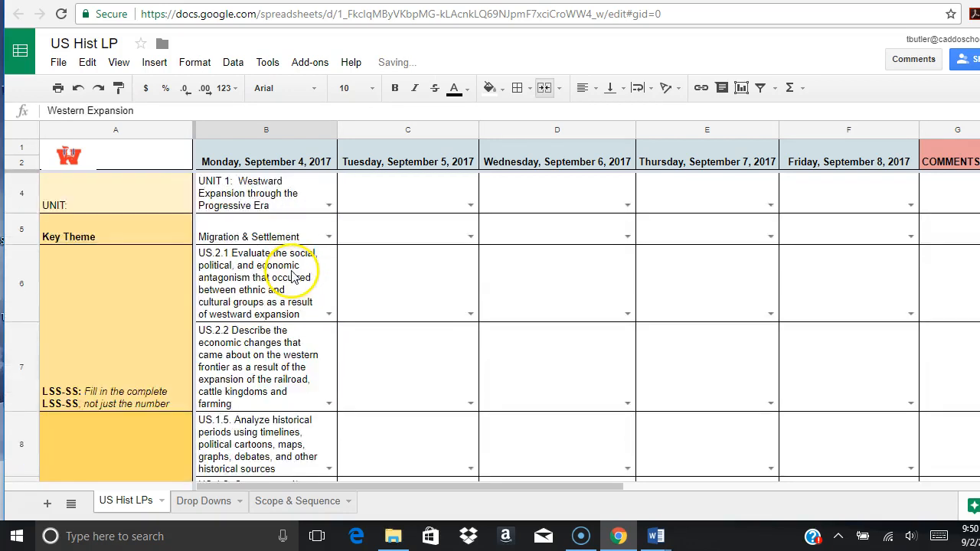
scroll(261, 260, up, 1)
scroll(238, 260, down, 5)
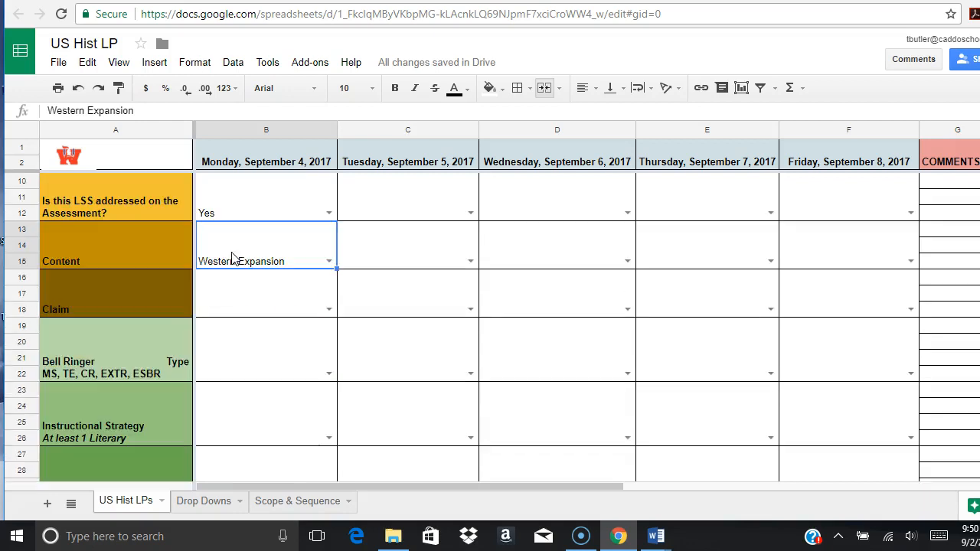
click(331, 261)
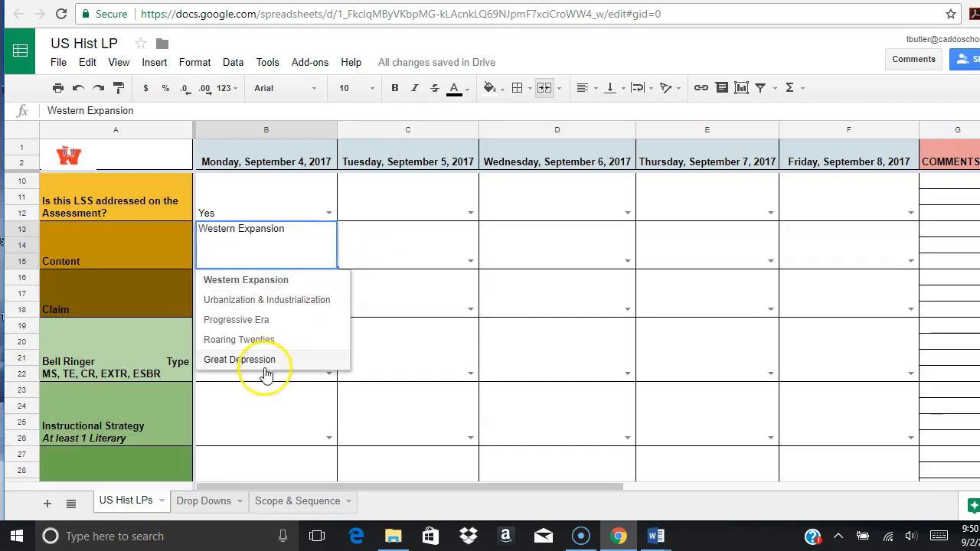
click(289, 284)
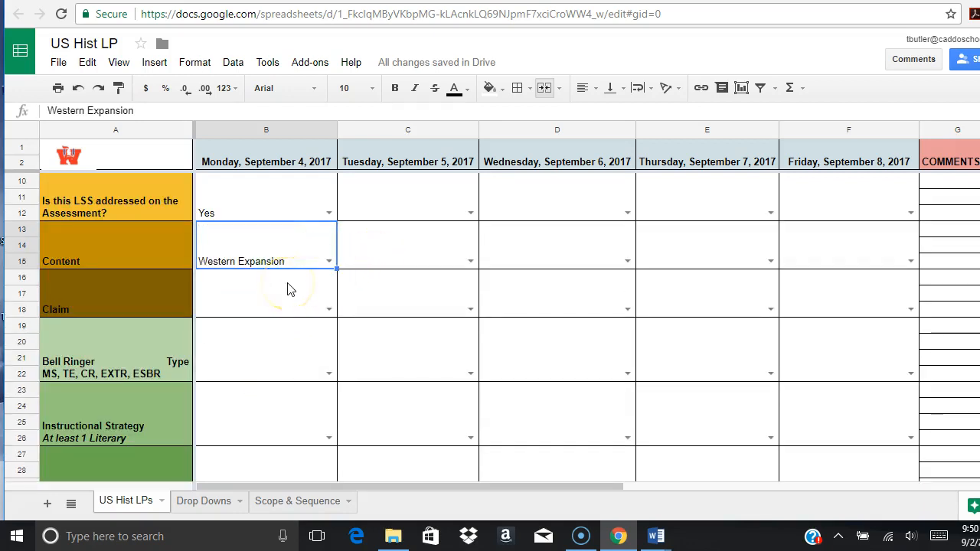
Step: Set Monday's claim to "How did different ethnic and cultural groups interact as a result of western expansion? (US.2.1)"
click(289, 288)
scroll(260, 282, down, 1)
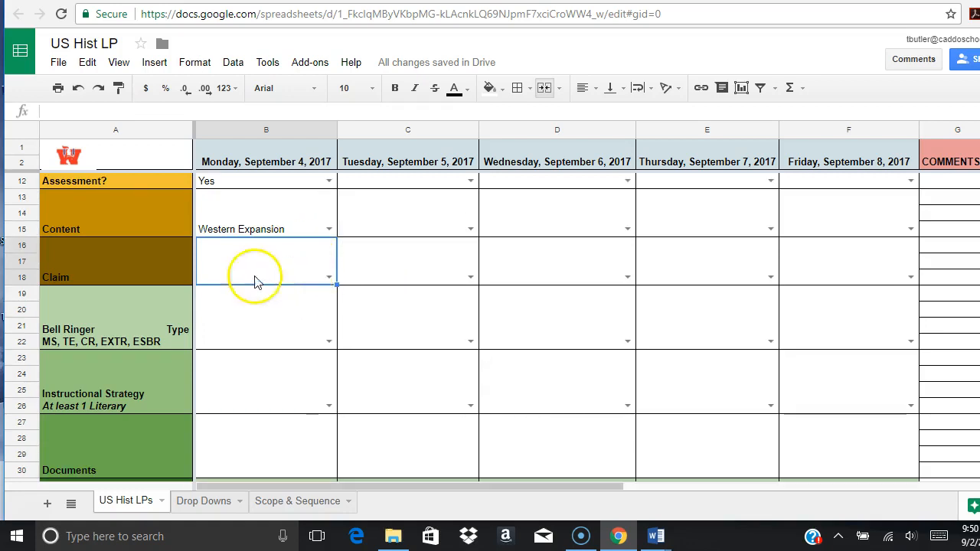
click(328, 278)
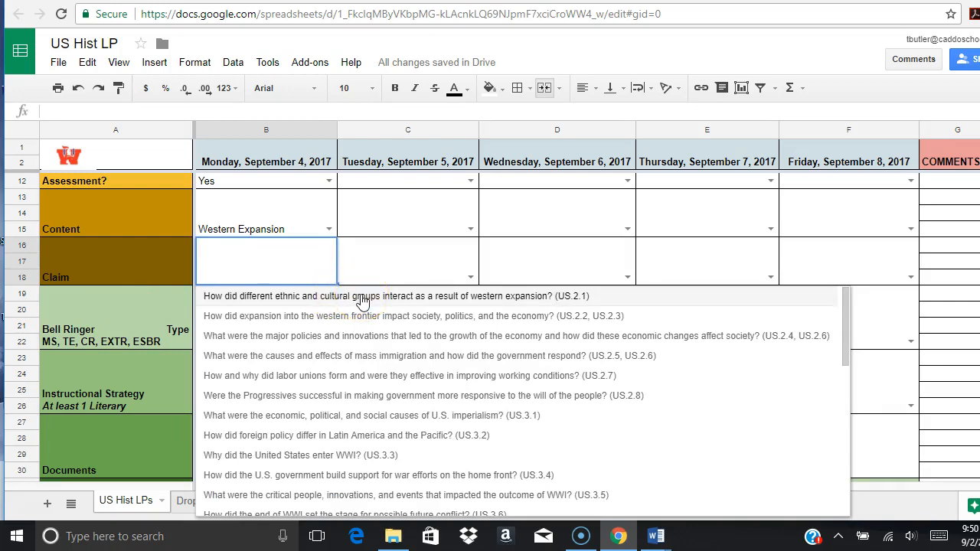
click(363, 298)
Step: Set Monday's Bell Ringer type to Mutilple Select
scroll(203, 328, down, 1)
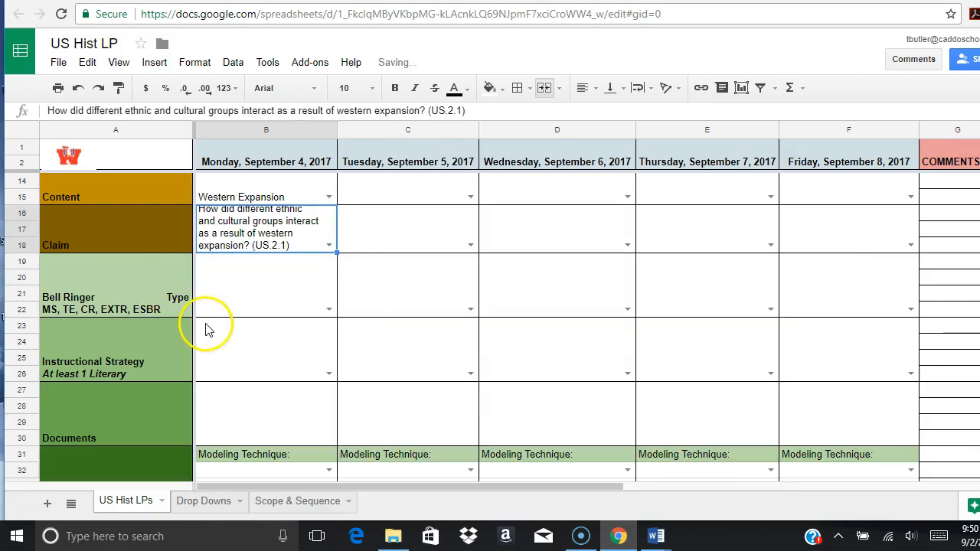
click(329, 309)
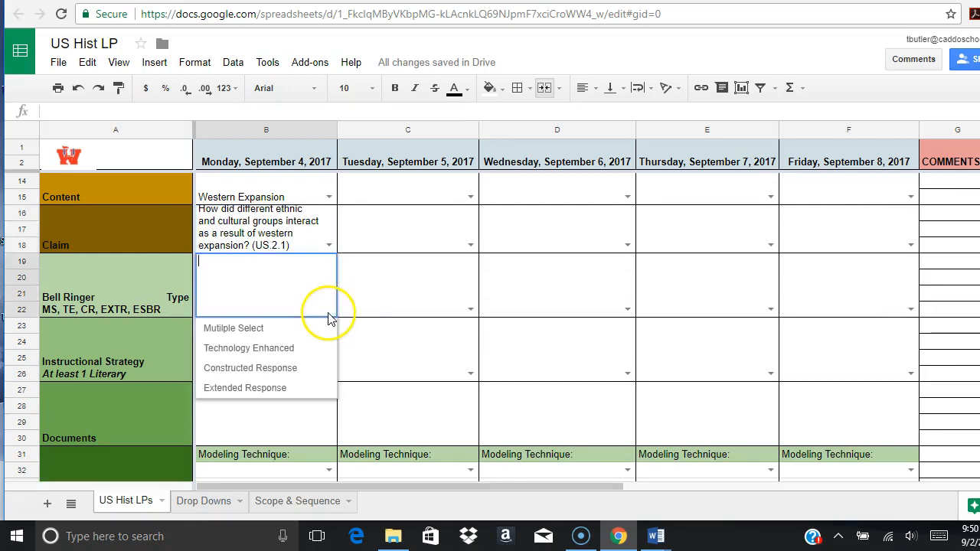
click(293, 339)
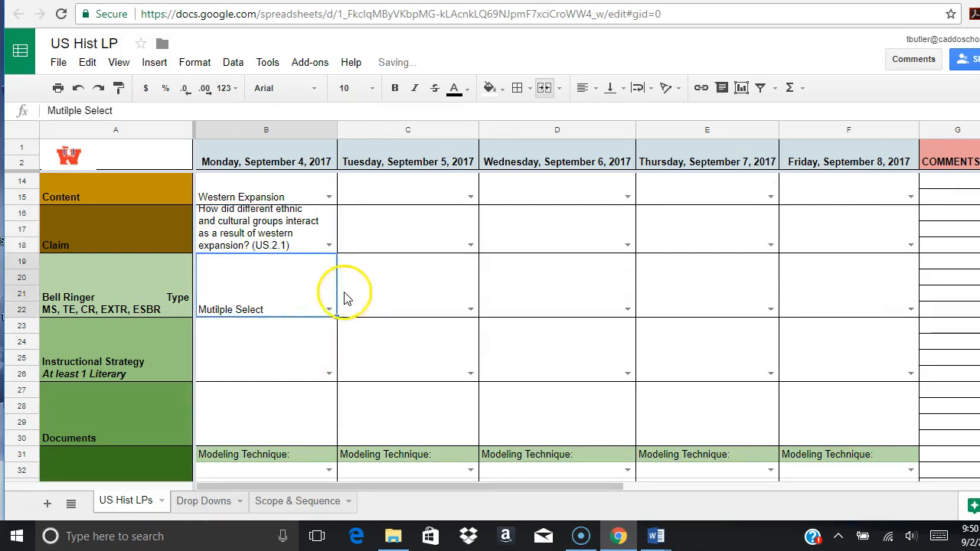
Step: Change Monday's Bell Ringer type to Constructed Response and return it to Mutilple Select
click(325, 317)
click(304, 368)
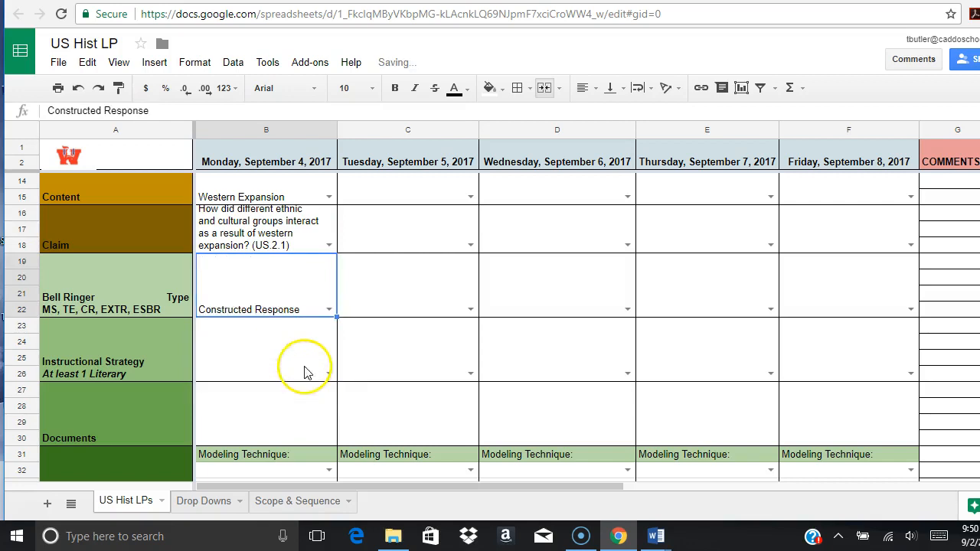
scroll(264, 355, down, 1)
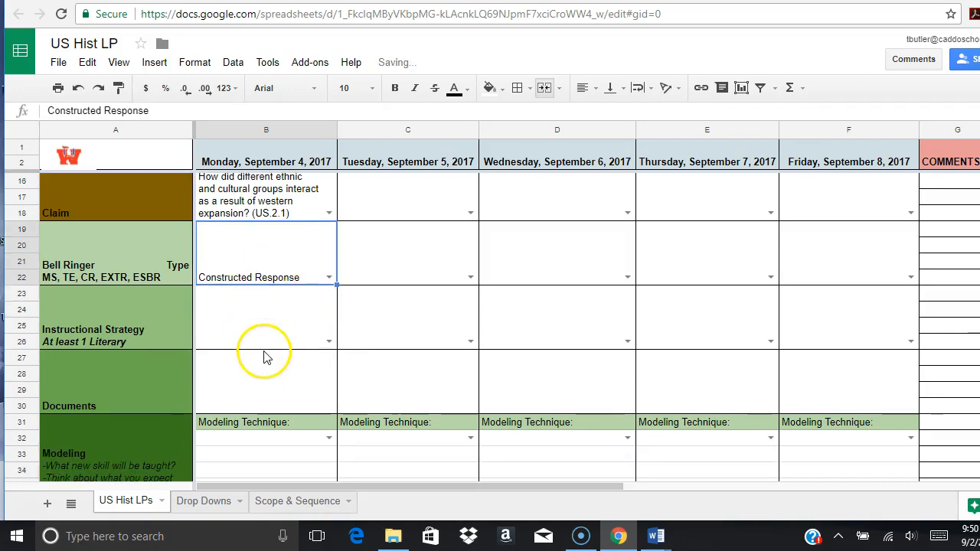
click(329, 277)
click(295, 317)
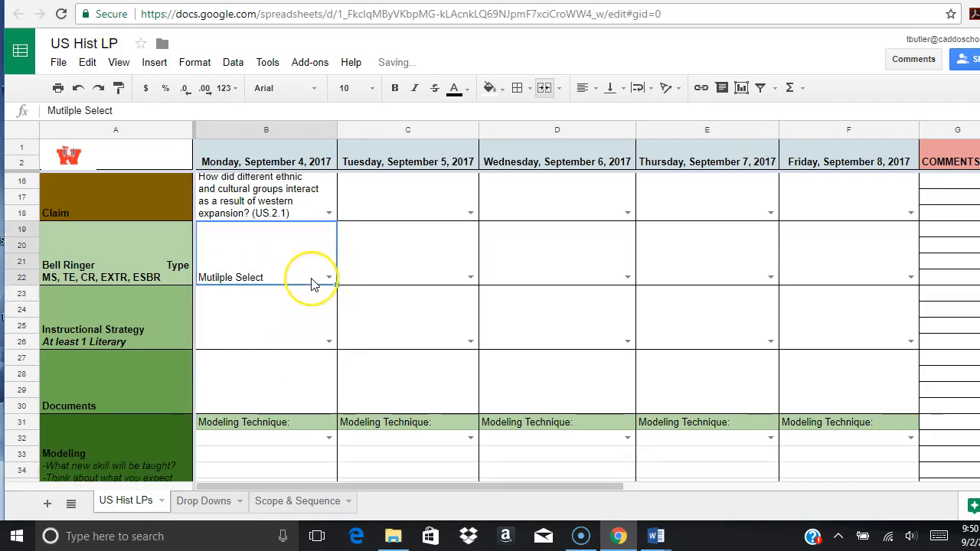
Step: Review the literacy strategies offered for Monday's Instructional Strategy and choose Vocabulary Self-Awareness
scroll(312, 283, down, 1)
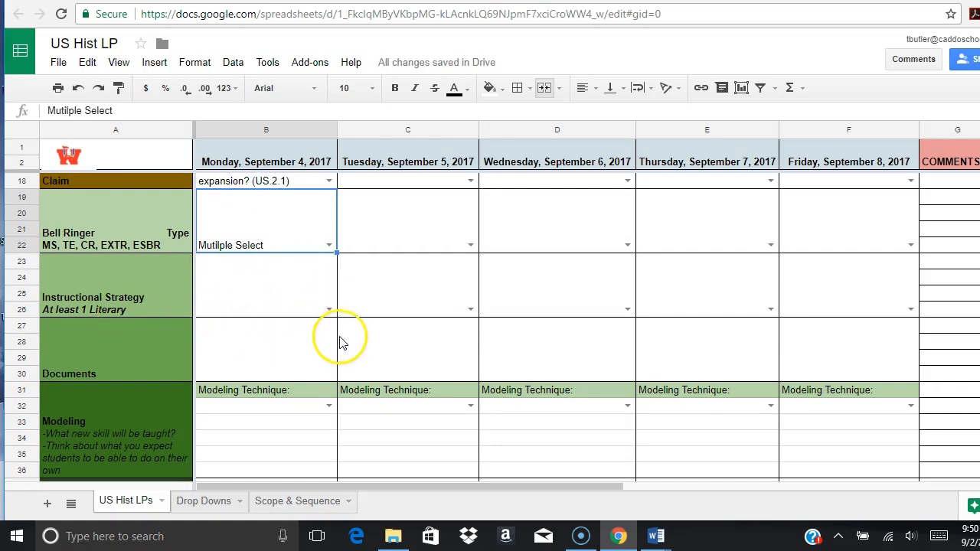
click(329, 310)
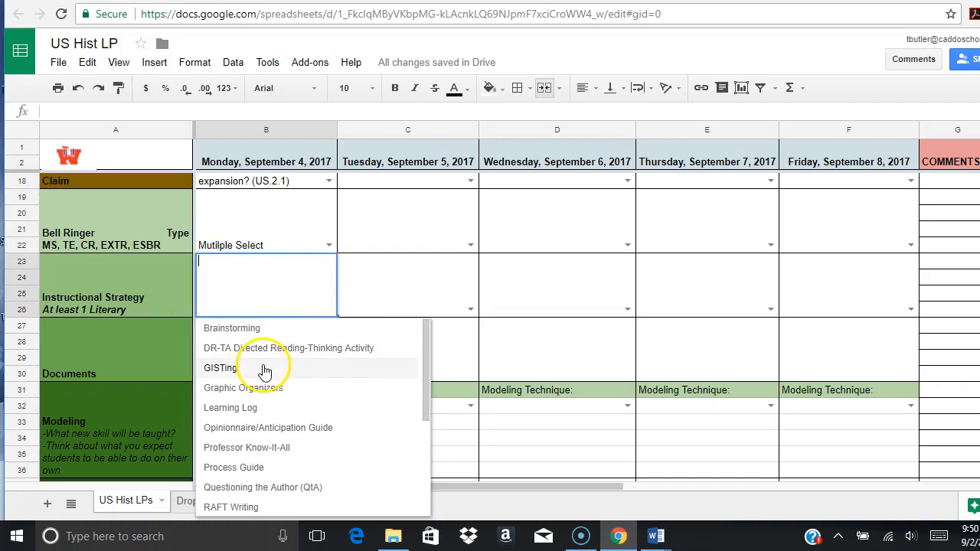
scroll(262, 375, down, 5)
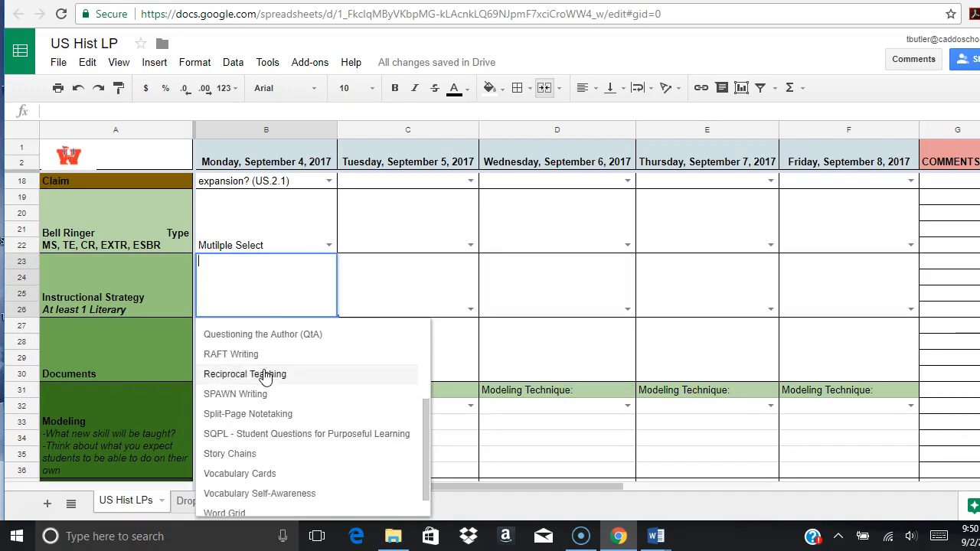
scroll(264, 375, down, 1)
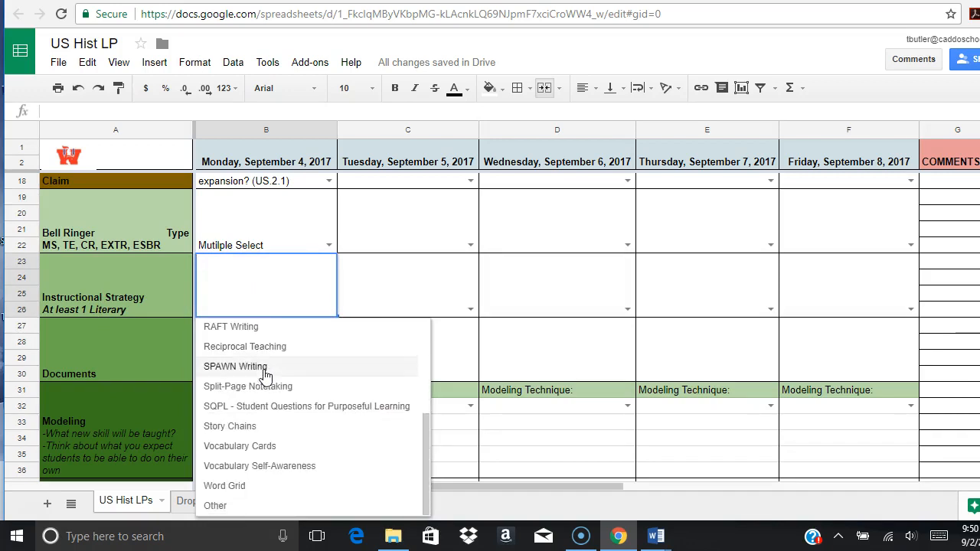
click(287, 466)
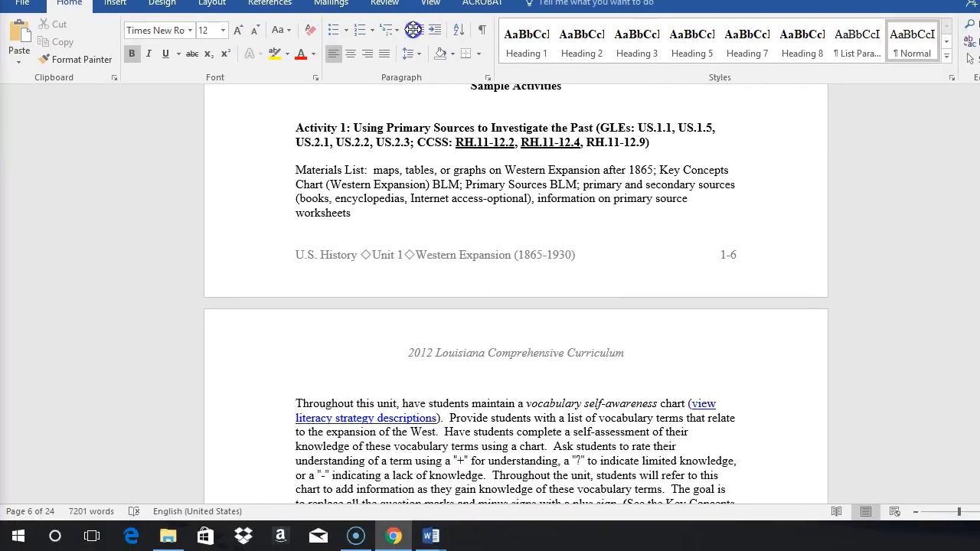
Step: Go back to the cover page of the 2012 Louisiana Comprehensive Curriculum document in Word
scroll(477, 416, up, 3)
scroll(515, 294, up, 20)
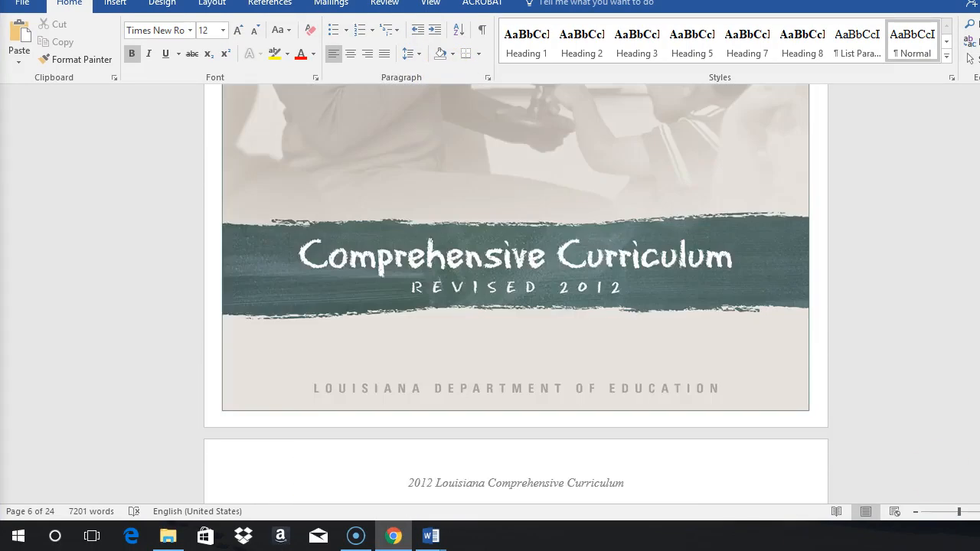
Step: Review the curriculum's table of contents and Unit 1, from its guiding questions and grade-level expectations to the Activity 1 description
scroll(515, 293, up, 6)
scroll(652, 298, down, 15)
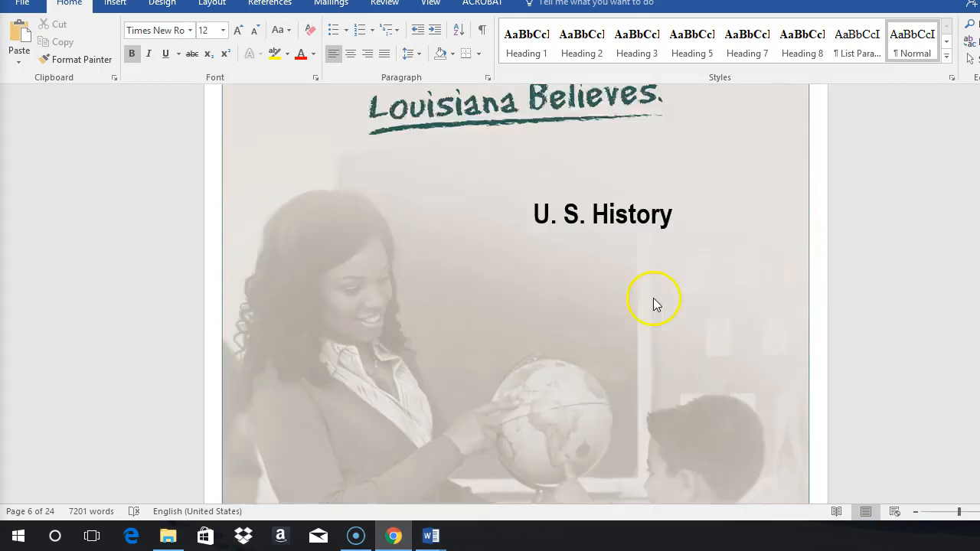
scroll(570, 289, down, 10)
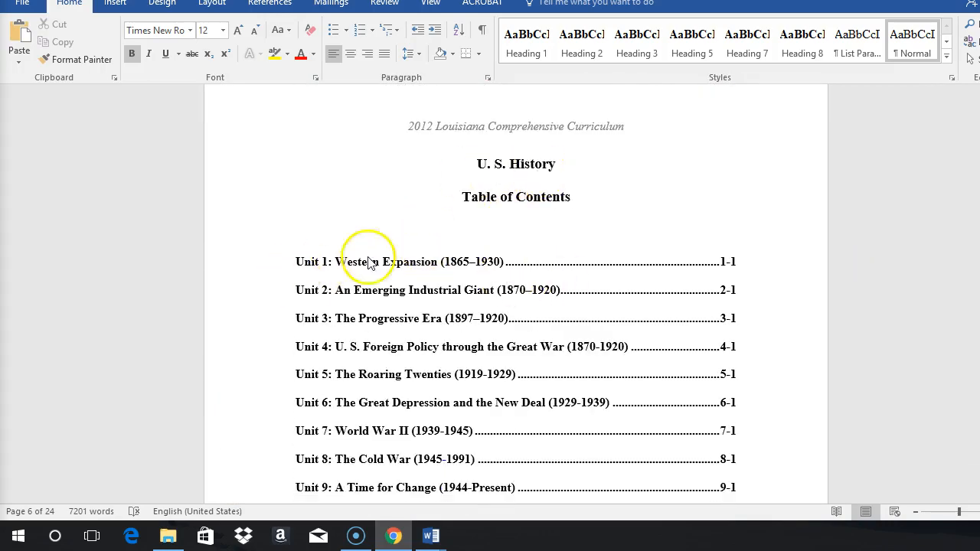
scroll(452, 267, down, 8)
scroll(469, 268, down, 8)
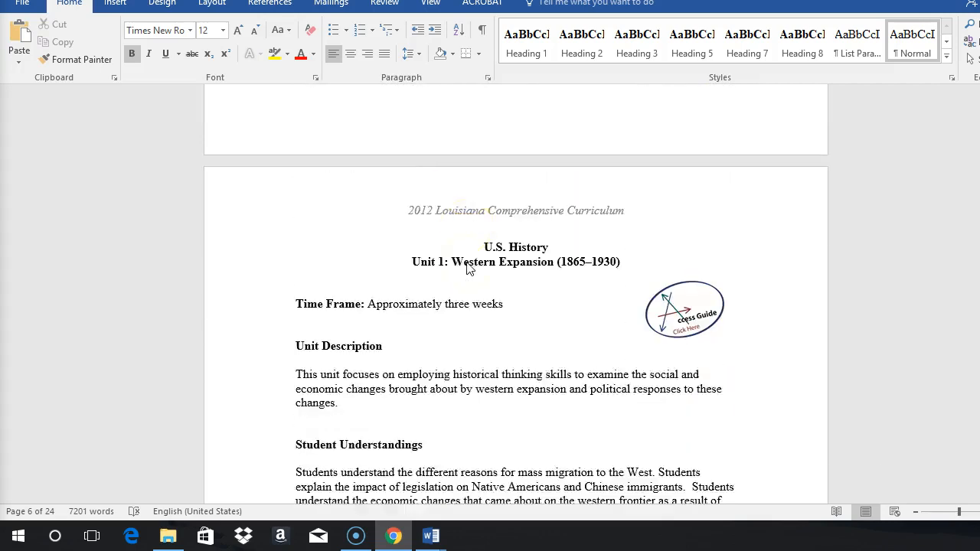
scroll(465, 227, down, 8)
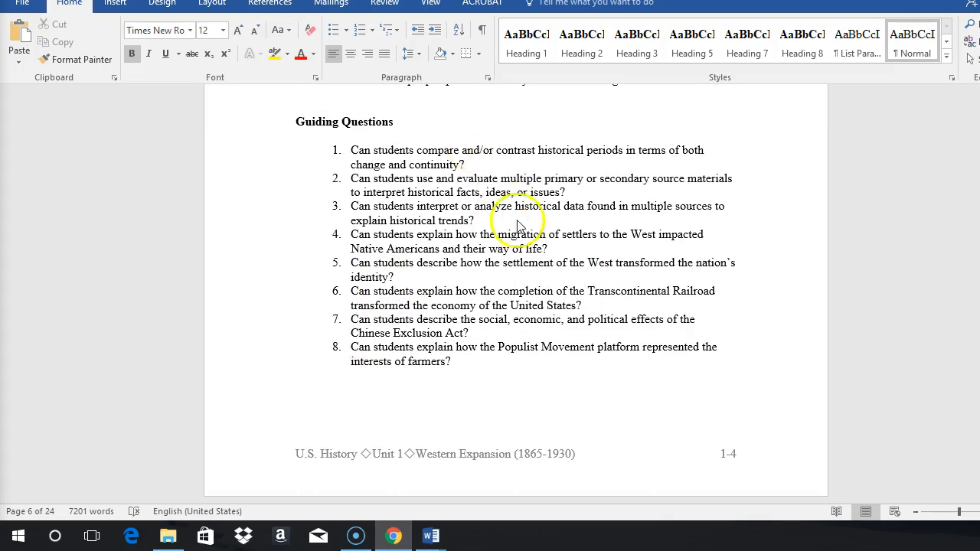
scroll(448, 252, down, 2)
scroll(463, 272, up, 3)
scroll(472, 271, down, 10)
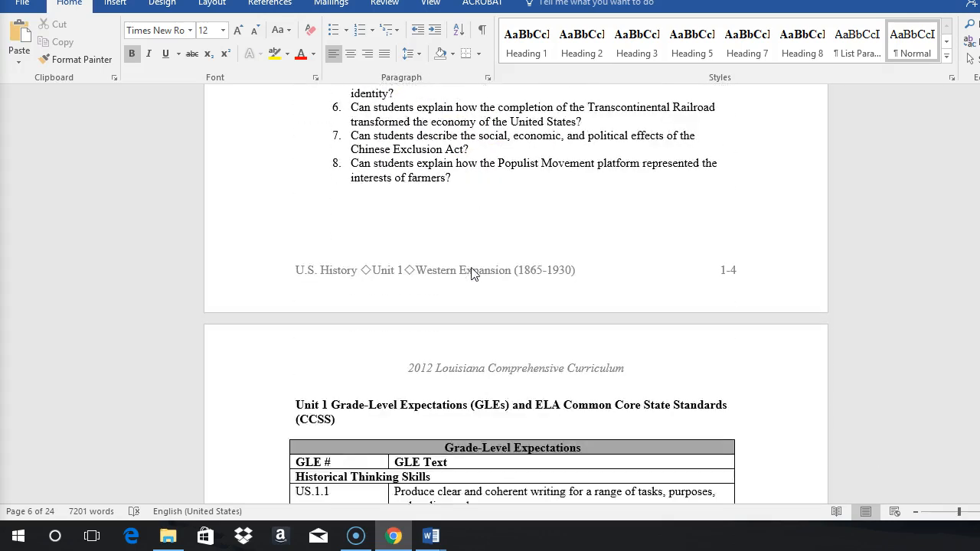
scroll(472, 279, down, 15)
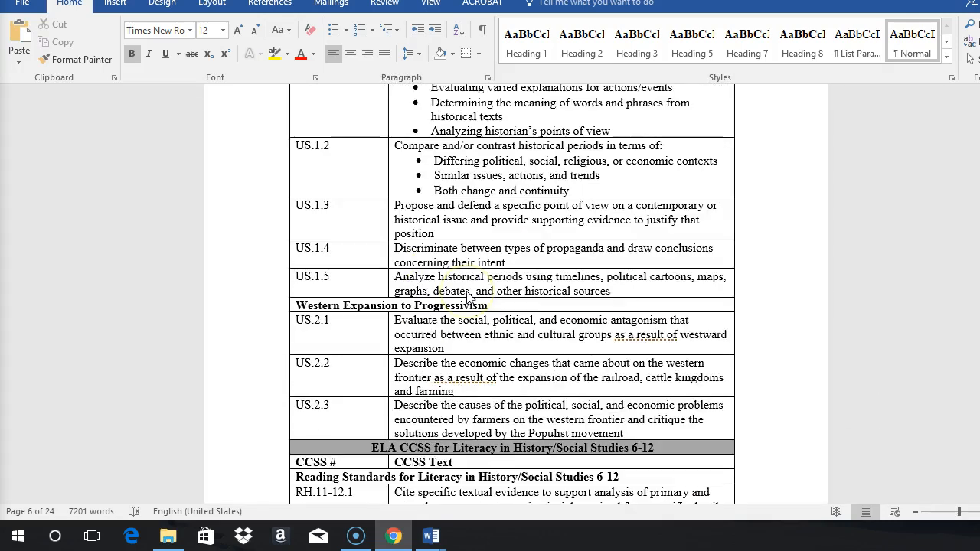
scroll(470, 297, down, 10)
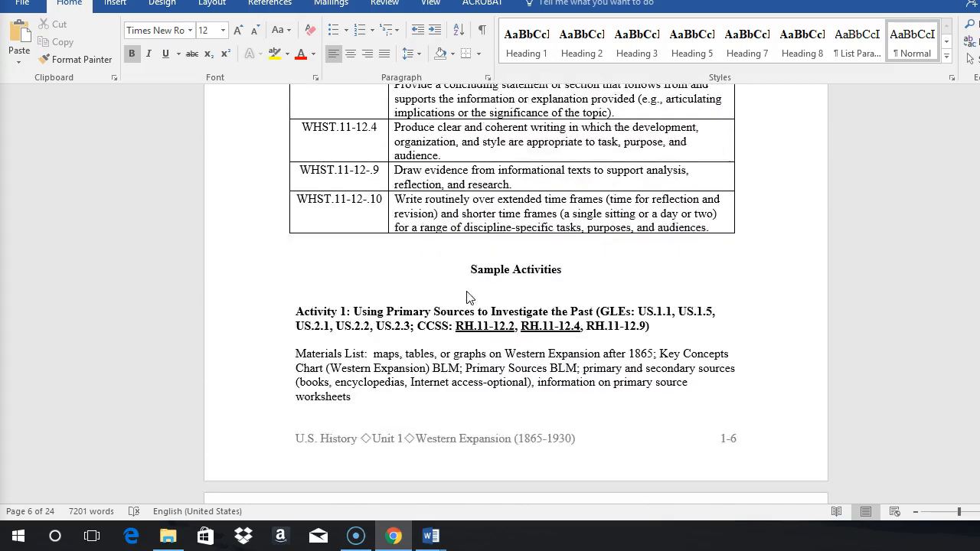
click(499, 207)
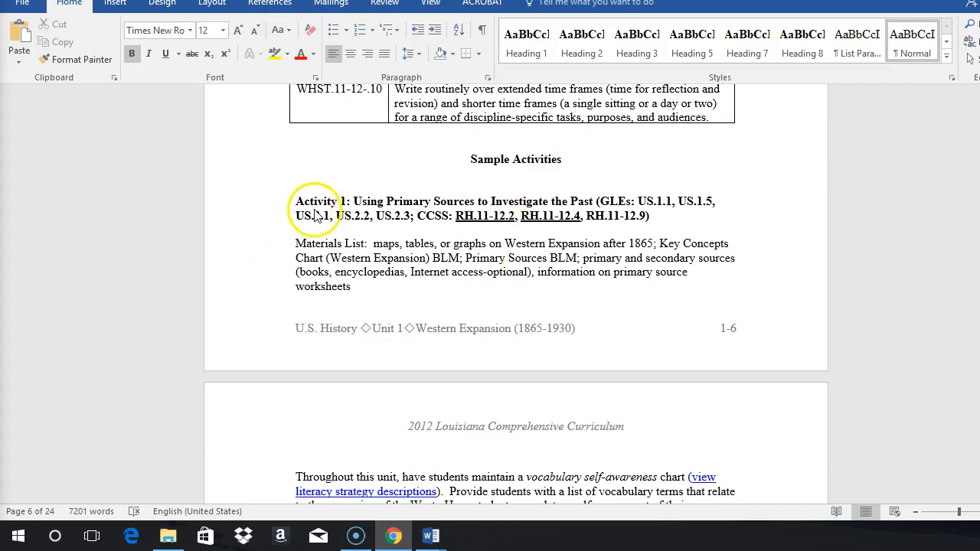
scroll(306, 207, down, 2)
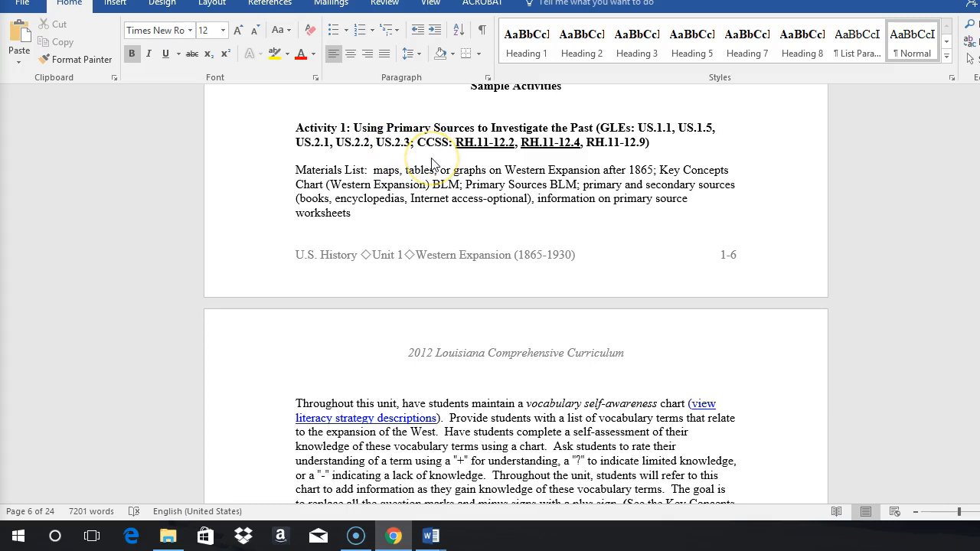
scroll(432, 163, down, 1)
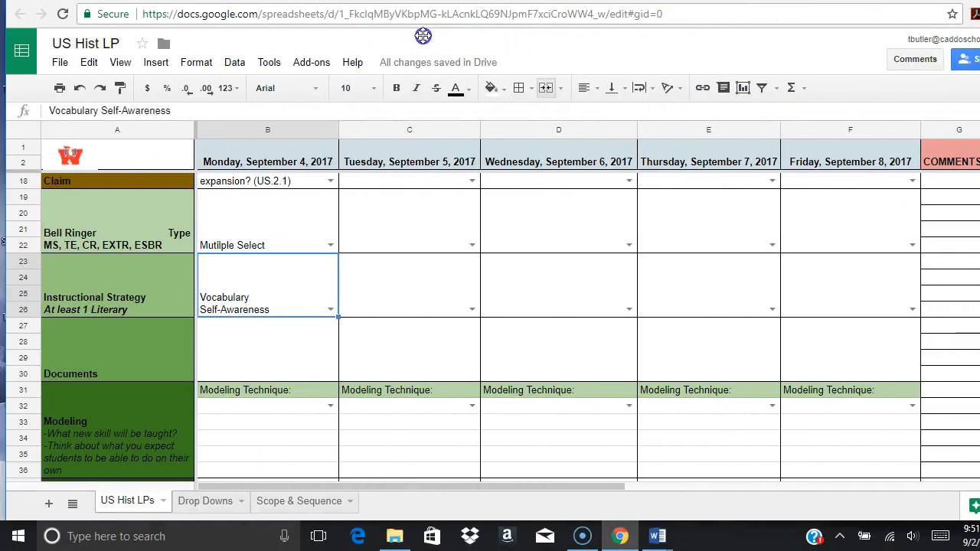
Step: In the US Hist LP Google Sheet, enter "National Archives photos" in Monday's Documents cell
click(279, 333)
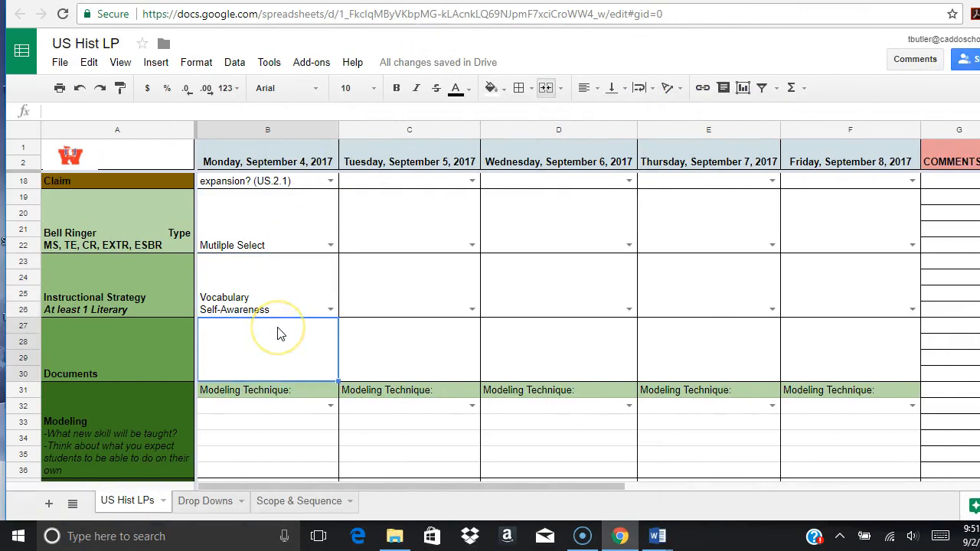
scroll(279, 333, down, 2)
double_click(252, 282)
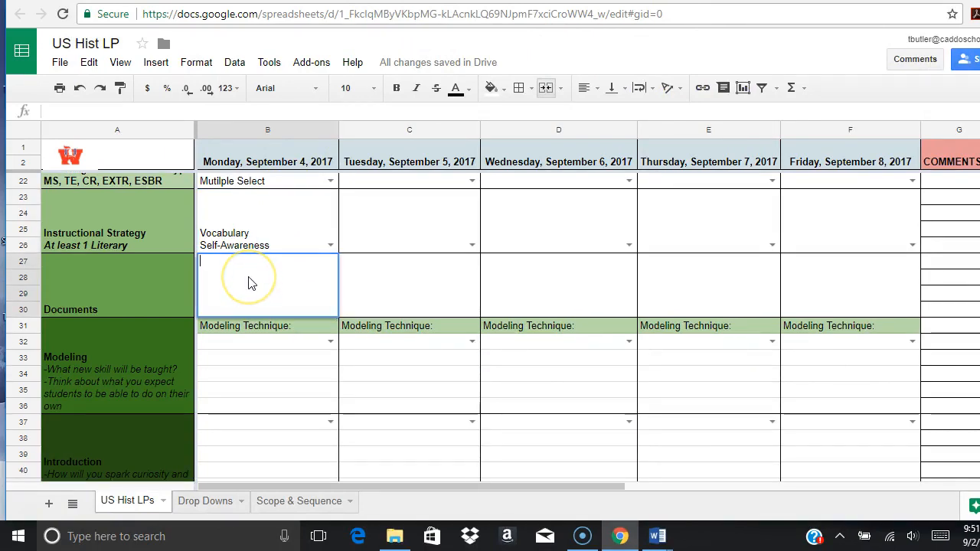
text(National Archives photos)
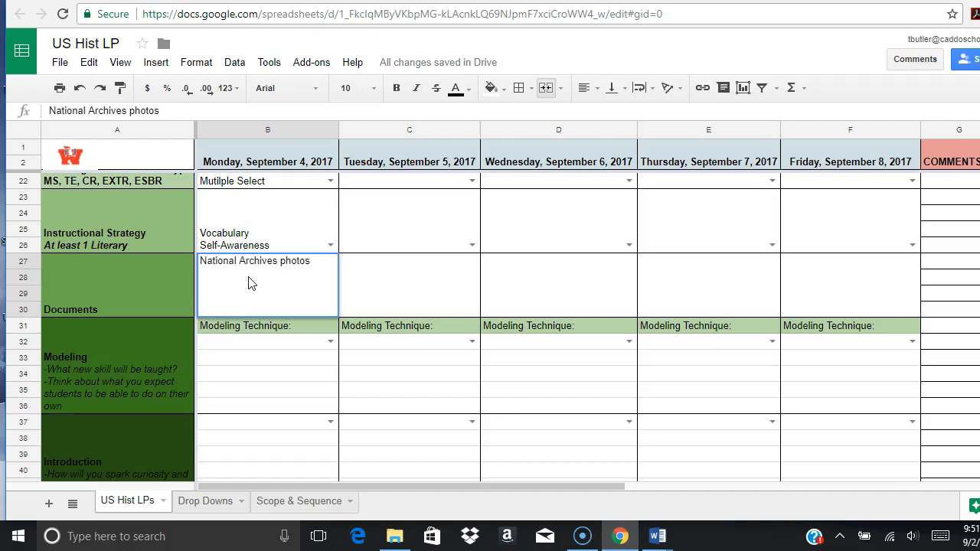
scroll(303, 261, down, 1)
scroll(306, 258, up, 1)
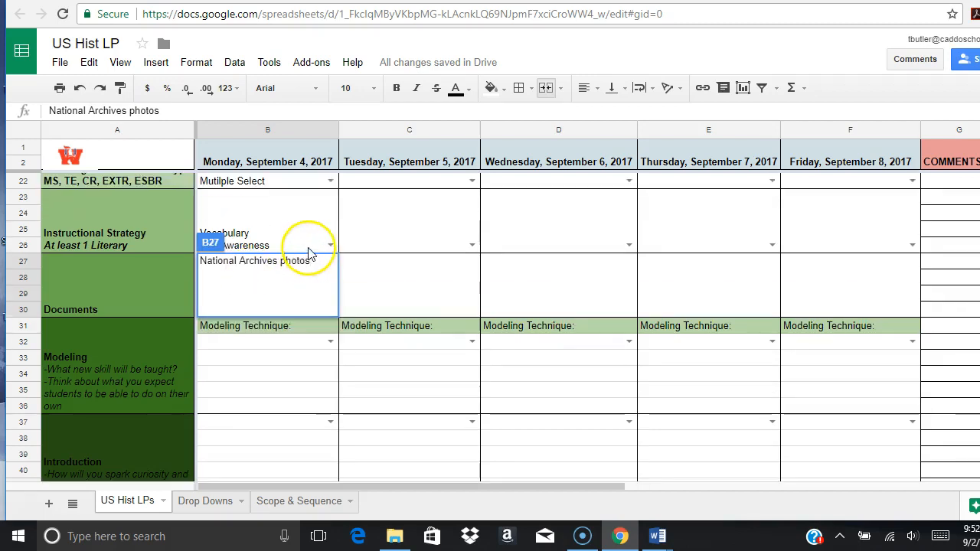
Step: Set Monday's Modeling Technique to Think Aloud Modeling
click(277, 345)
scroll(299, 306, down, 2)
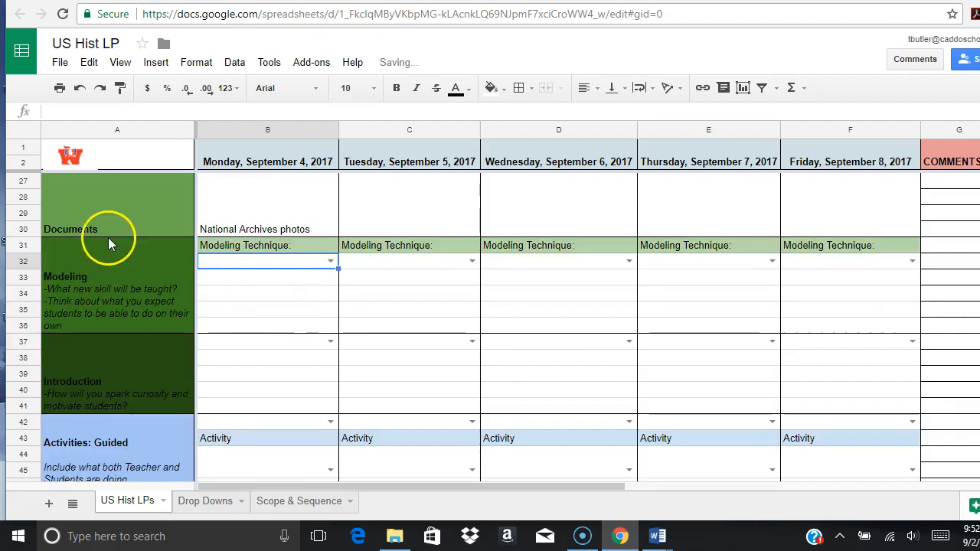
click(330, 262)
click(317, 281)
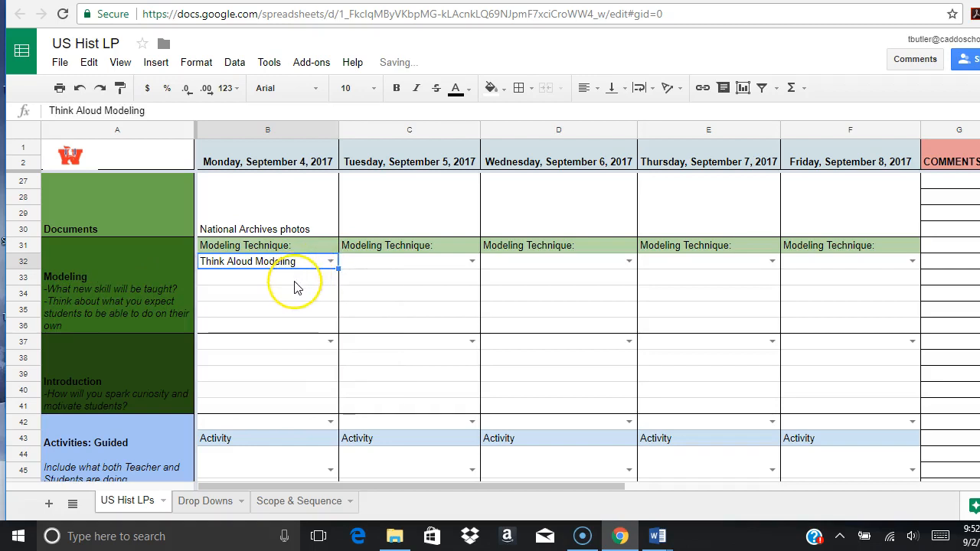
Step: Enter "TTW demonstrate proper usage of the vocab self-awareness chart" directly below Monday's modeling technique
click(297, 284)
double_click(295, 276)
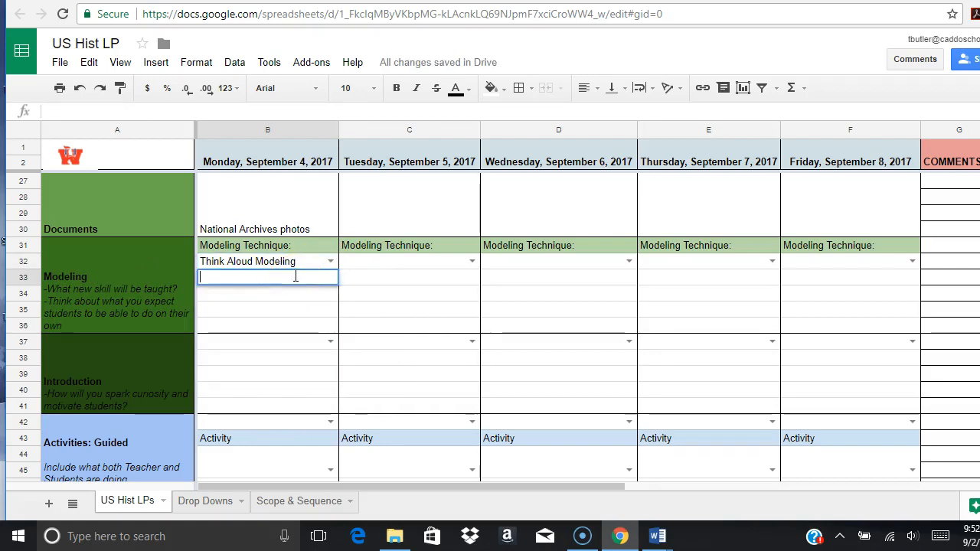
text(TTW demonstrate prop)
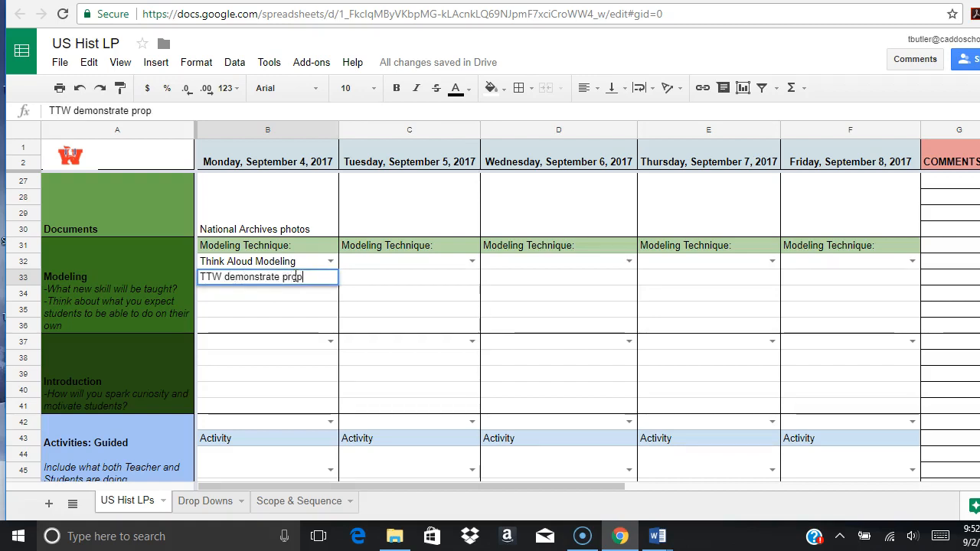
text(er usage of the vocab self-awar)
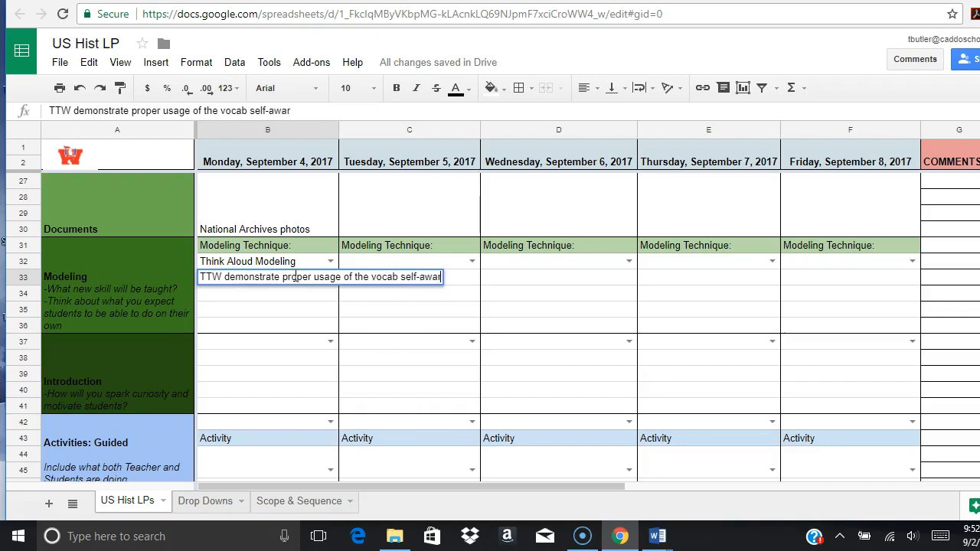
text(t)
key(Return)
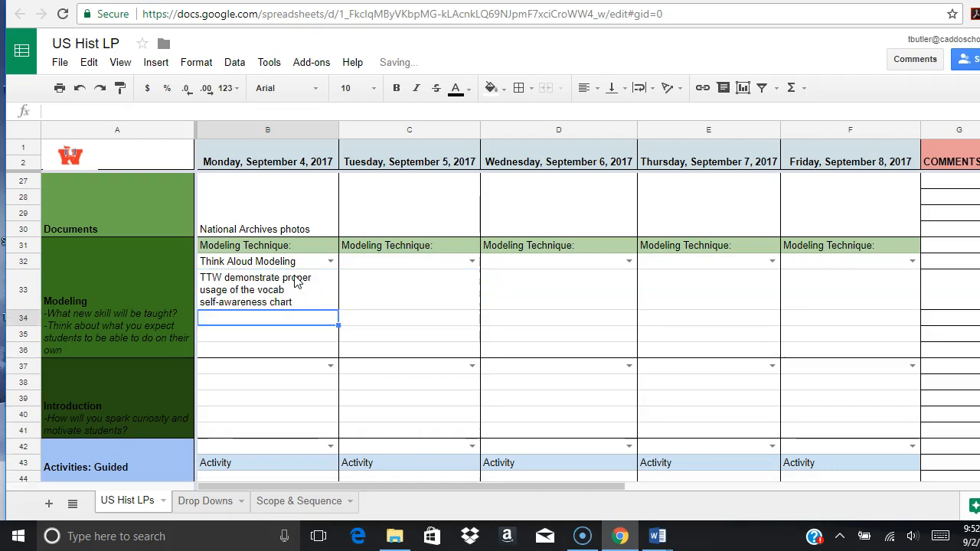
Step: Set Monday's Introduction to Youtube and enter "John Green's Crash Course video" in the cell beneath it
scroll(332, 287, down, 3)
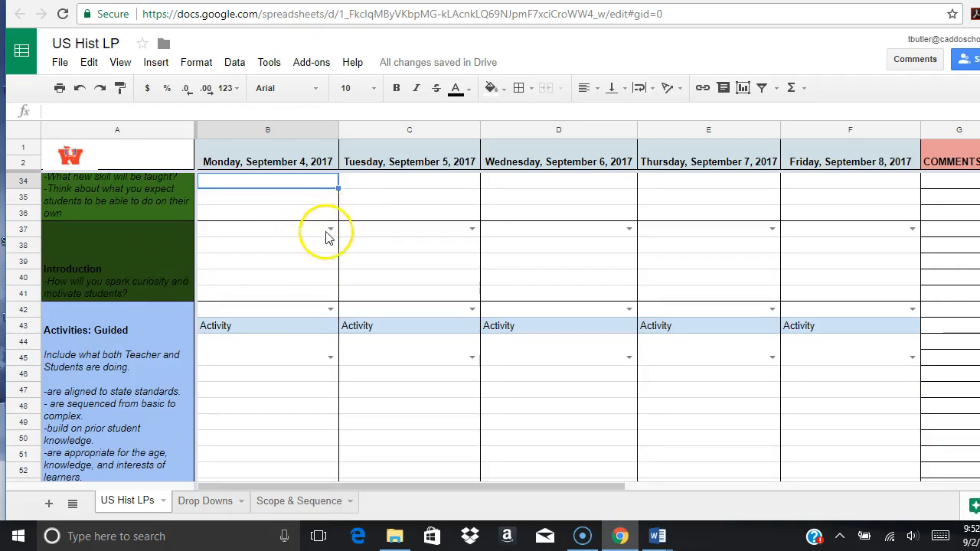
click(330, 229)
click(314, 247)
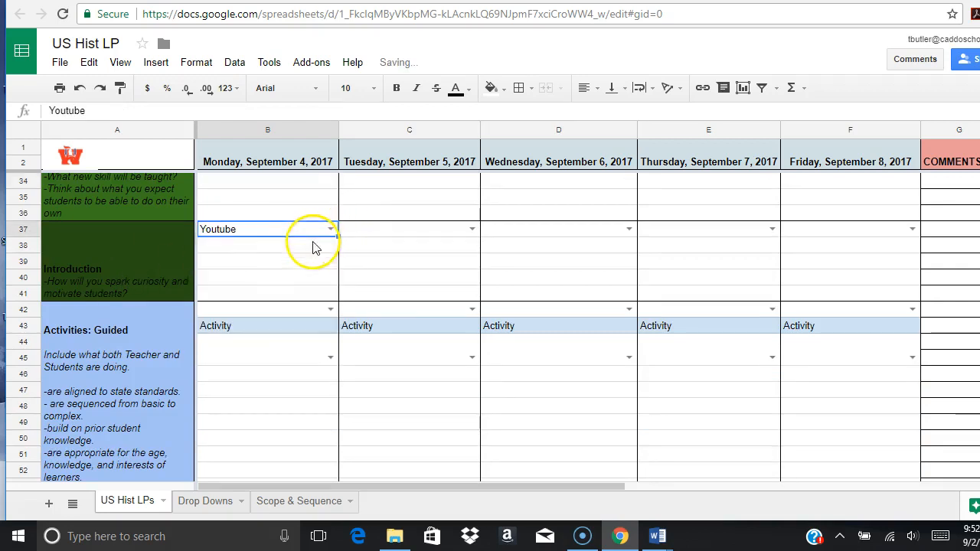
double_click(267, 246)
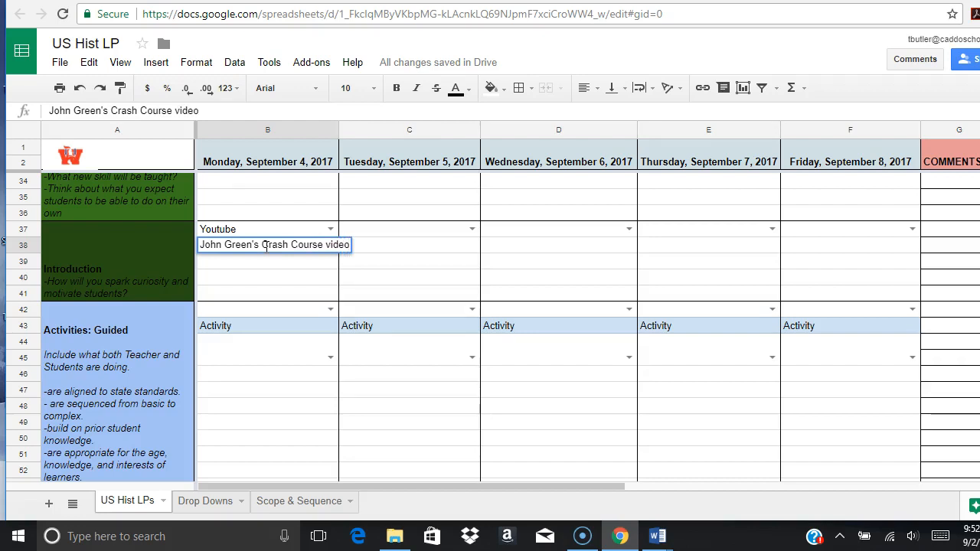
click(260, 281)
Step: Set Monday's guided activities to Whole Group with the activity "Unit I, Activity 1, Key Concepts Chart"
scroll(260, 286, down, 3)
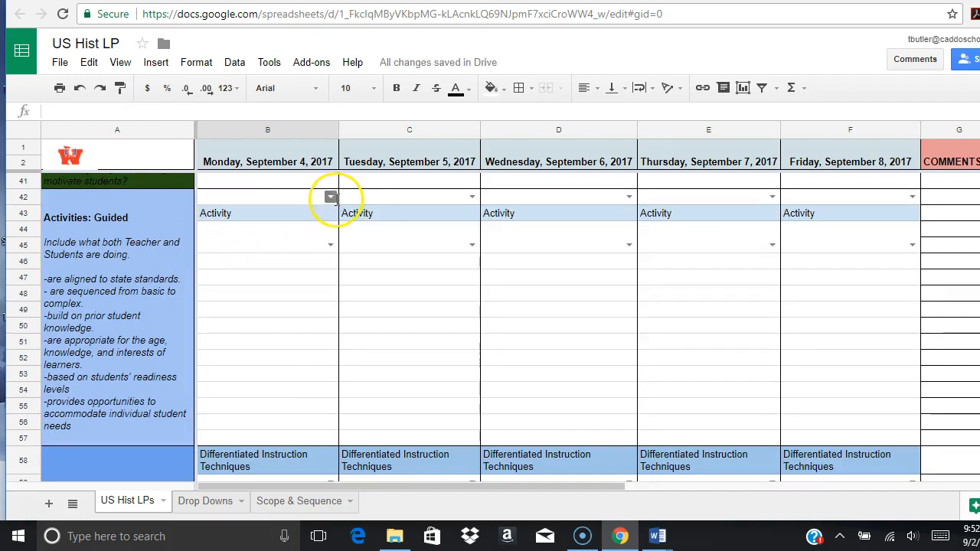
click(330, 197)
click(304, 213)
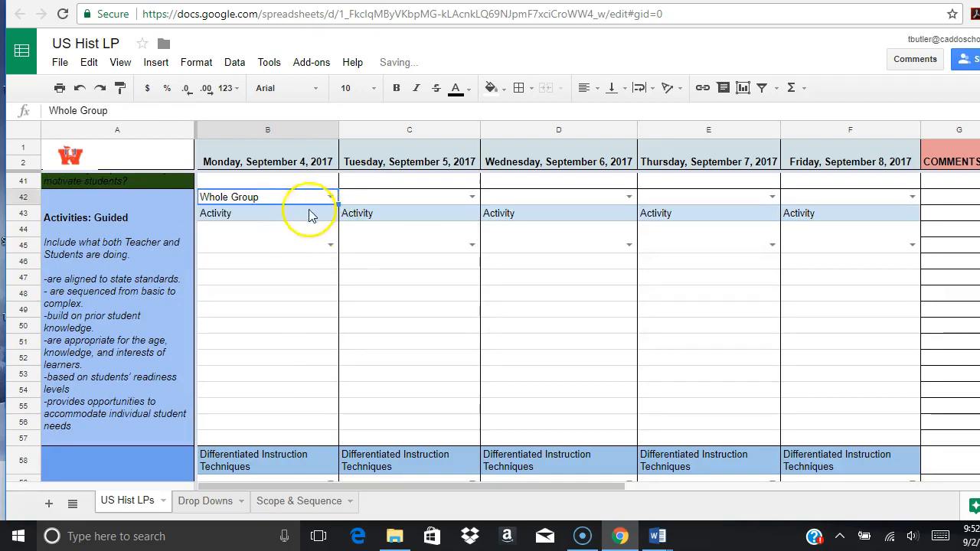
click(330, 244)
click(319, 264)
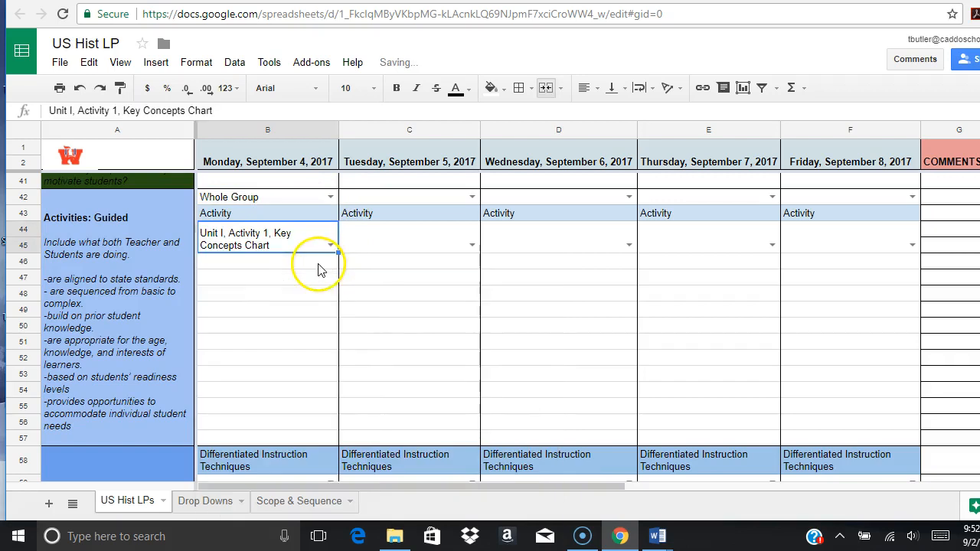
click(268, 264)
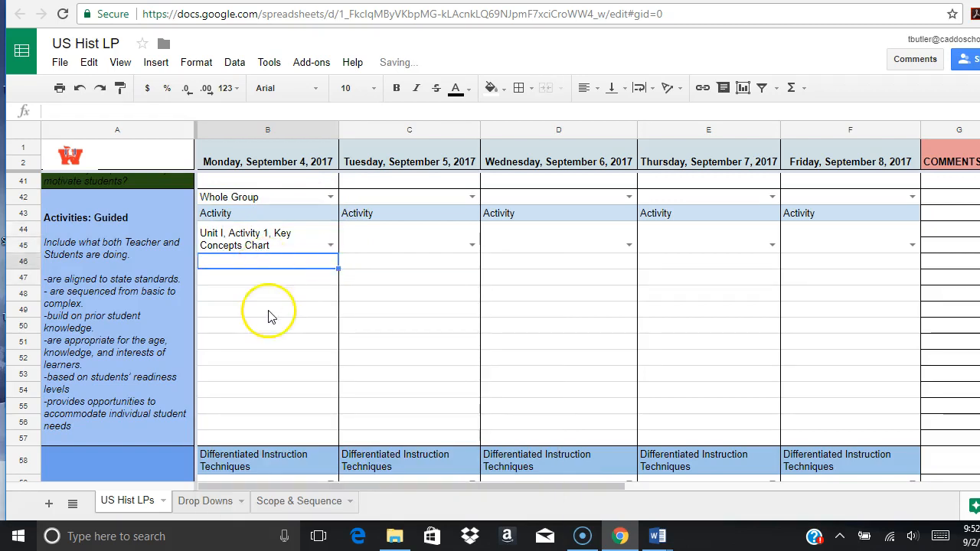
Step: Review the lesson plan's Modeling, Introduction, guided Activities and Independent Practice sections and their guidance notes
scroll(267, 321, down, 1)
scroll(241, 272, down, 2)
scroll(245, 274, down, 3)
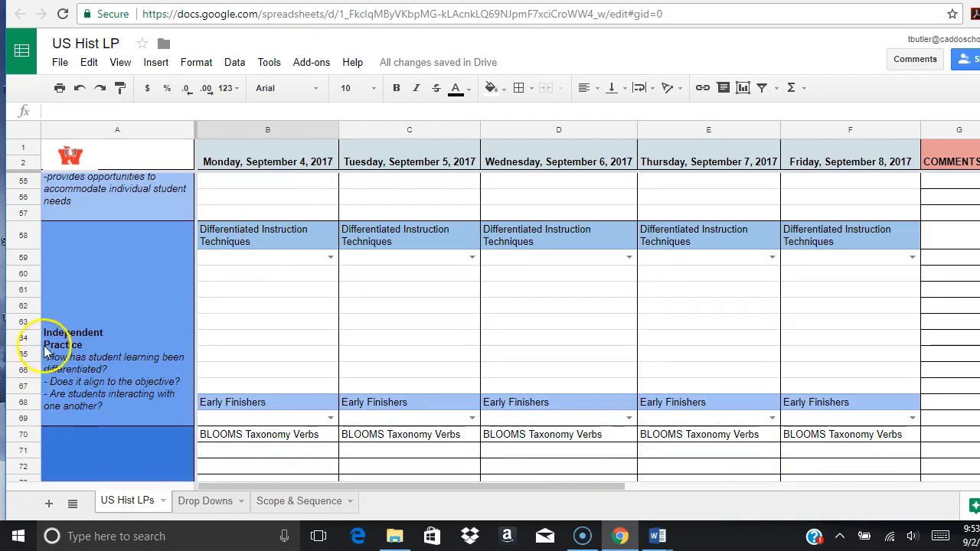
scroll(46, 350, down, 1)
scroll(68, 306, up, 4)
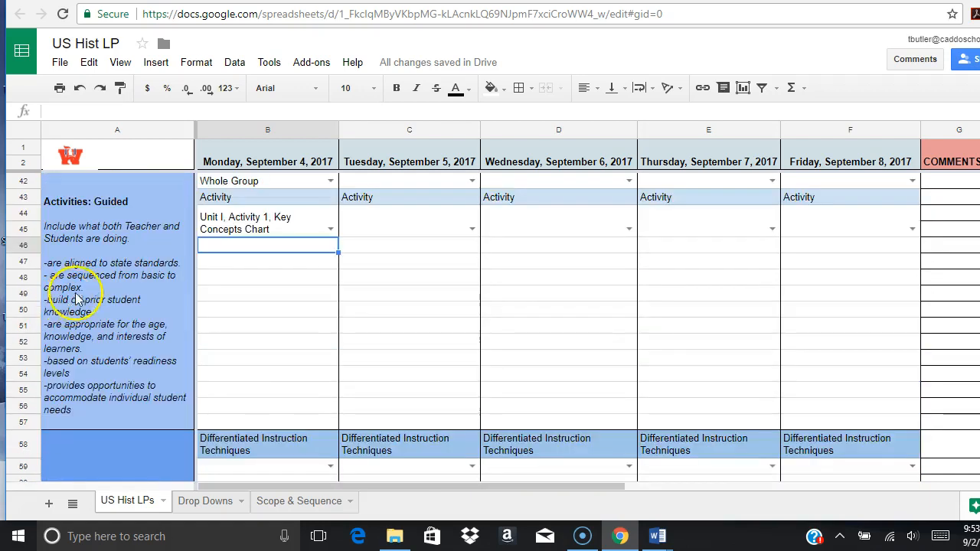
scroll(78, 190, up, 1)
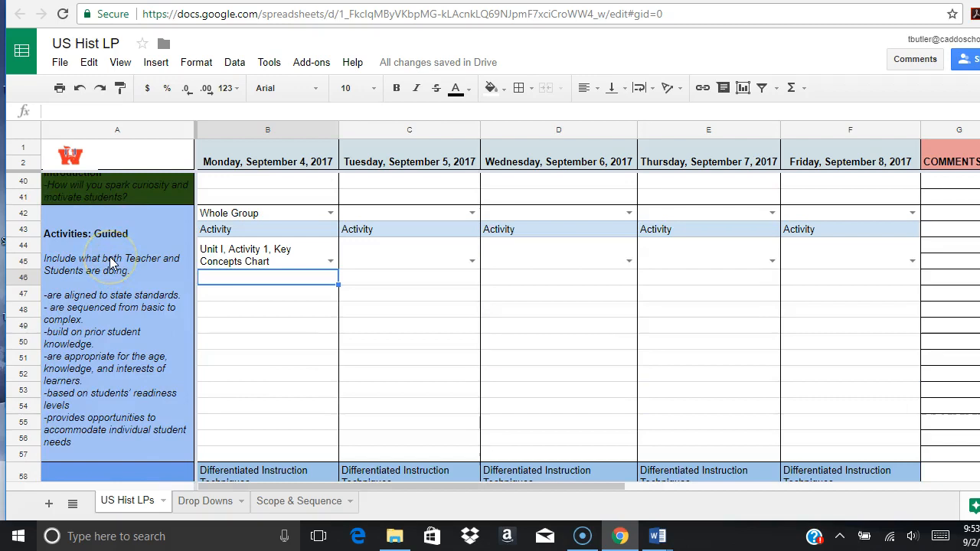
scroll(110, 260, up, 4)
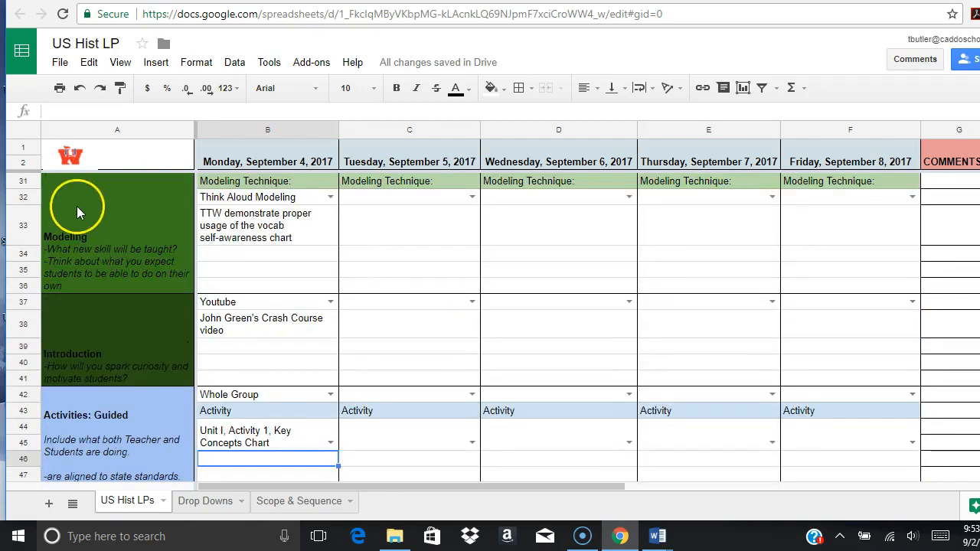
scroll(76, 206, down, 5)
scroll(108, 232, up, 1)
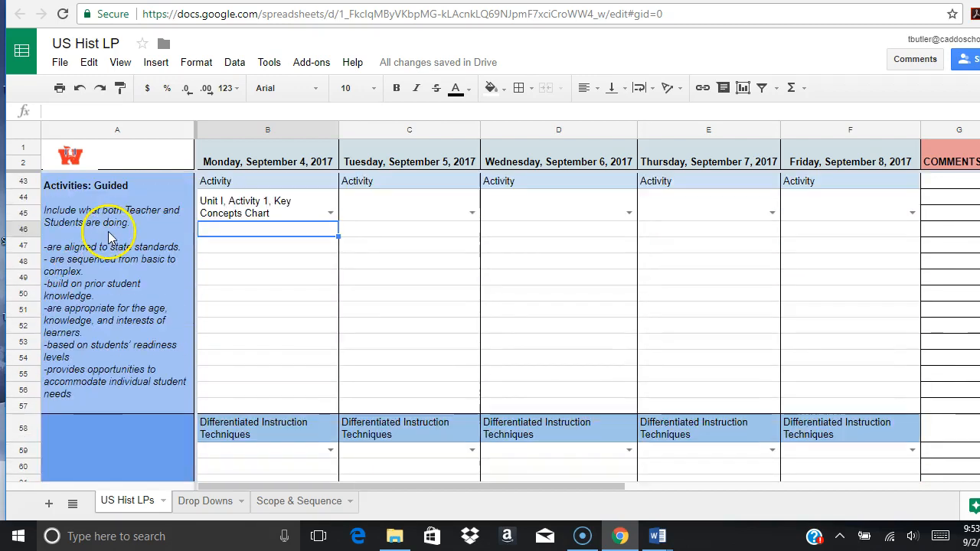
Step: Choose Content as Monday's Differentiated Instruction Technique in the Independent Practice section
scroll(124, 268, down, 5)
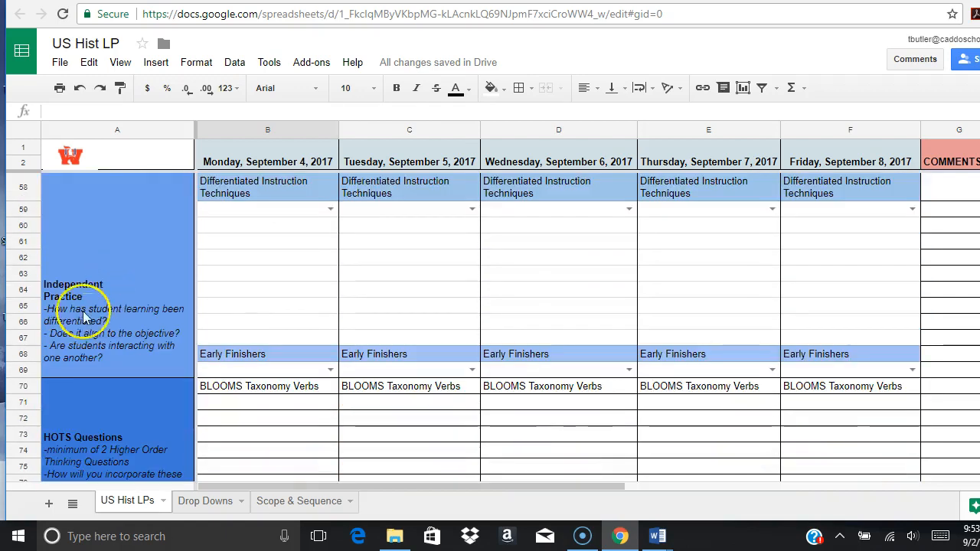
click(331, 209)
click(325, 213)
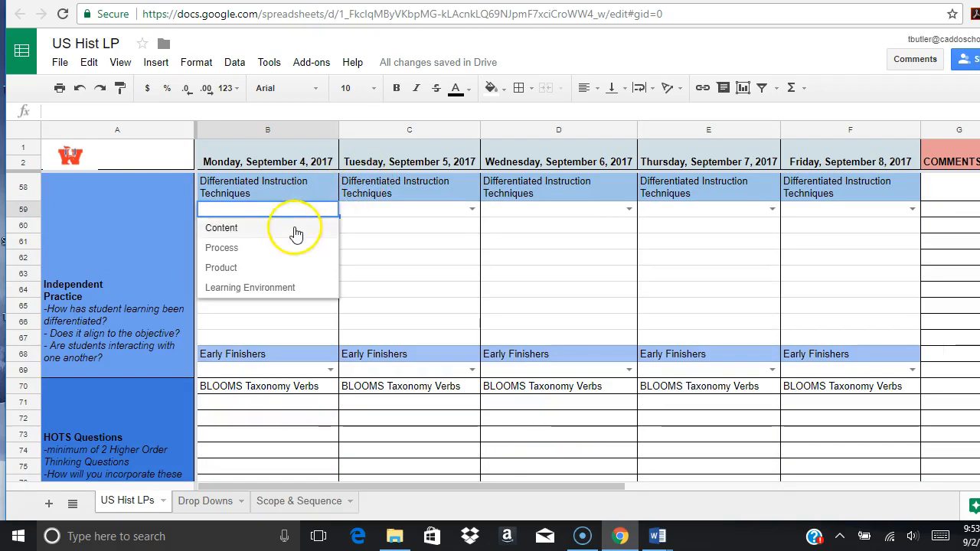
click(291, 230)
click(289, 234)
scroll(290, 232, down, 2)
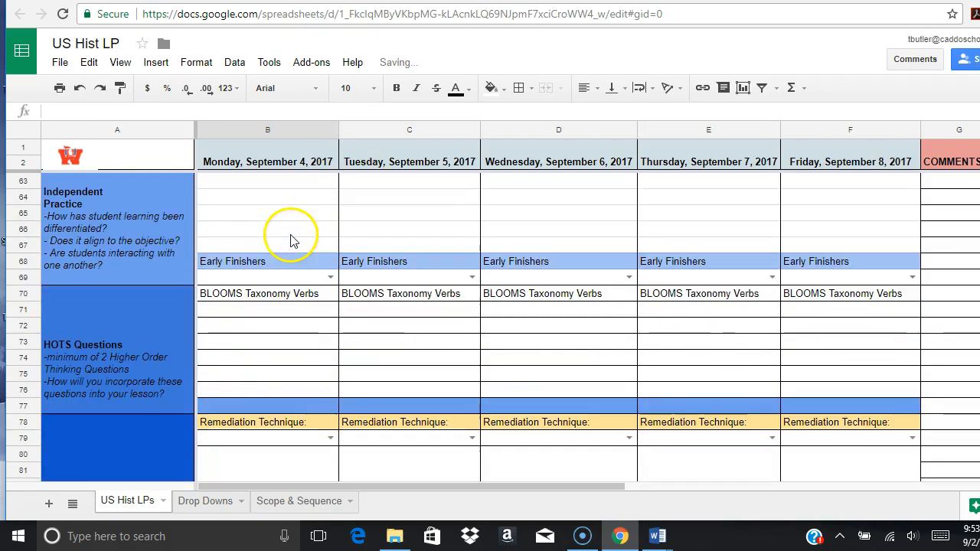
Step: Set Monday's Early Finishers activity to Peer Assisted Learning in the Independent Practice section
click(327, 277)
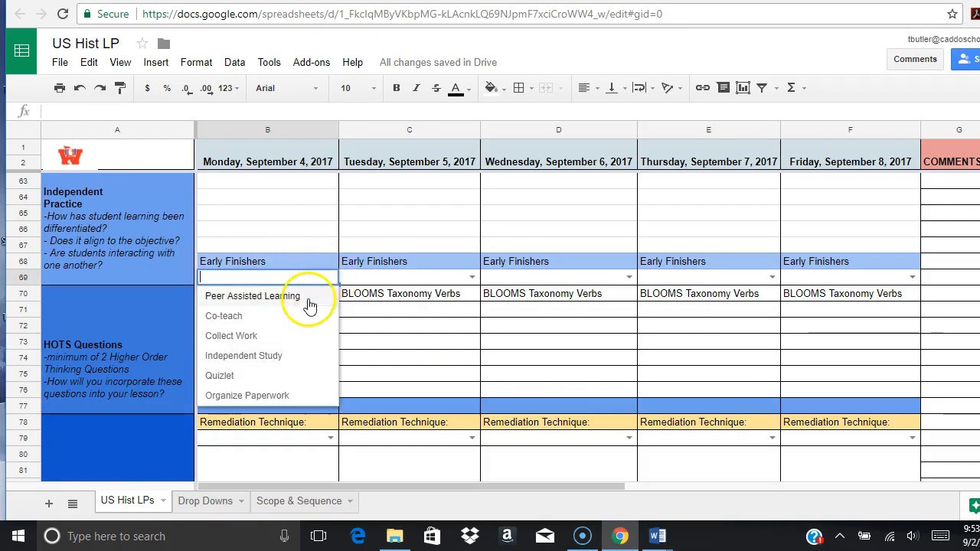
click(302, 296)
click(284, 230)
scroll(300, 274, down, 1)
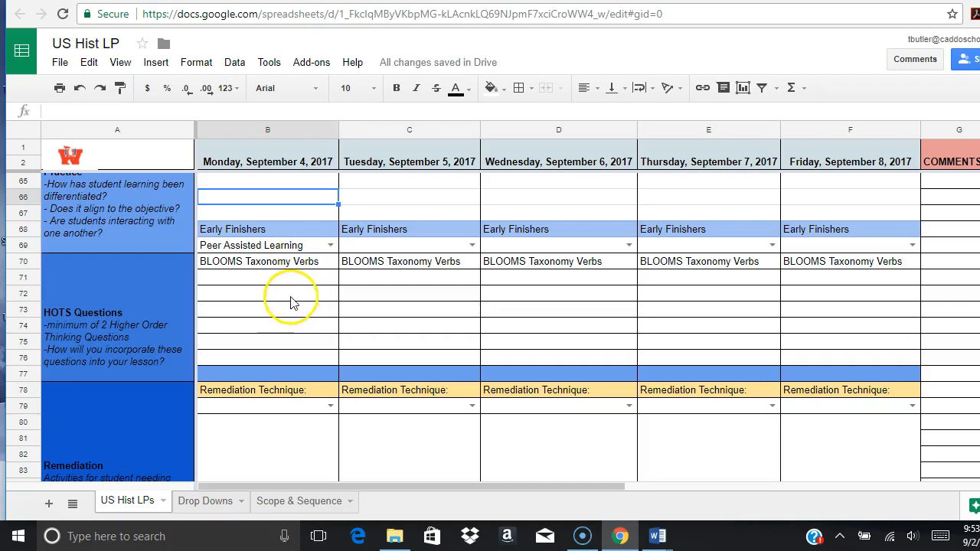
scroll(272, 344, down, 1)
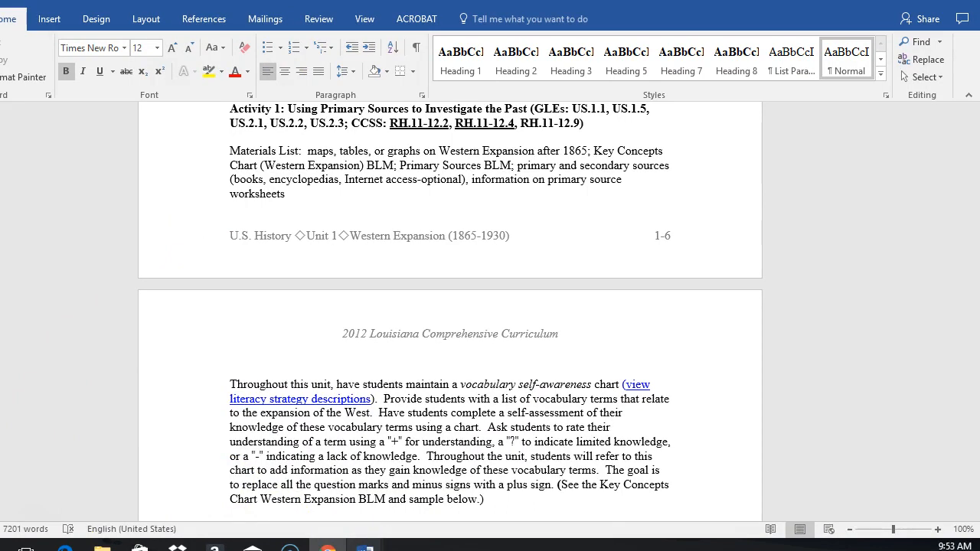
Step: Switch to the United States History Scope and Sequence document in Word and look through its content beyond the Year-Long Overview
mouse_move(365, 544)
click(346, 505)
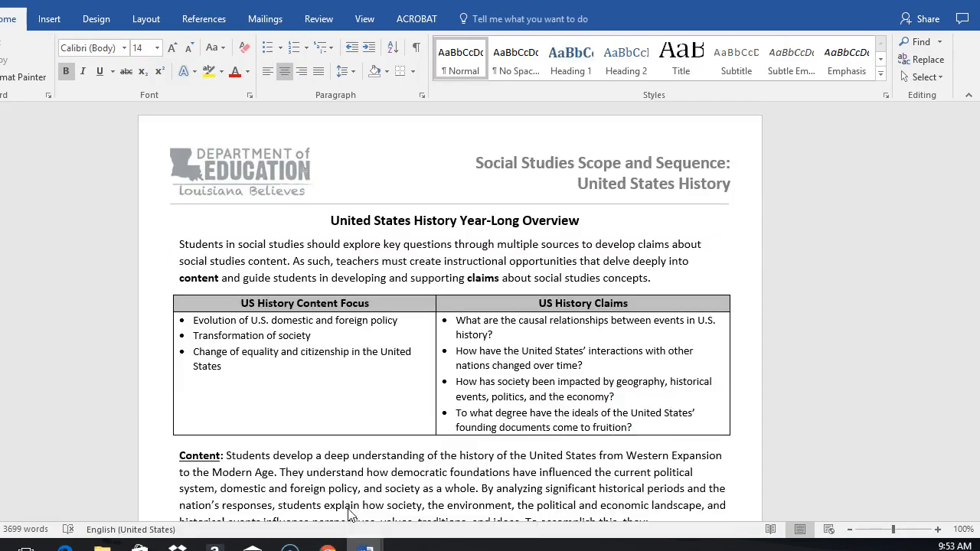
click(360, 383)
scroll(362, 382, down, 15)
scroll(362, 382, down, 8)
scroll(362, 381, up, 3)
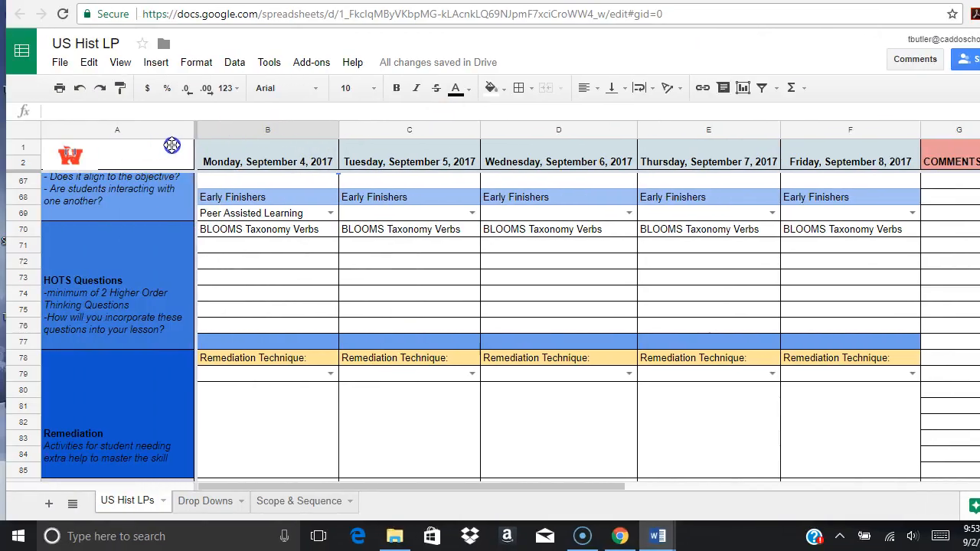
Step: Return to the US Hist LP sheet and set Monday's Remediation Technique to Peer Tutoring
click(240, 443)
scroll(260, 237, down, 1)
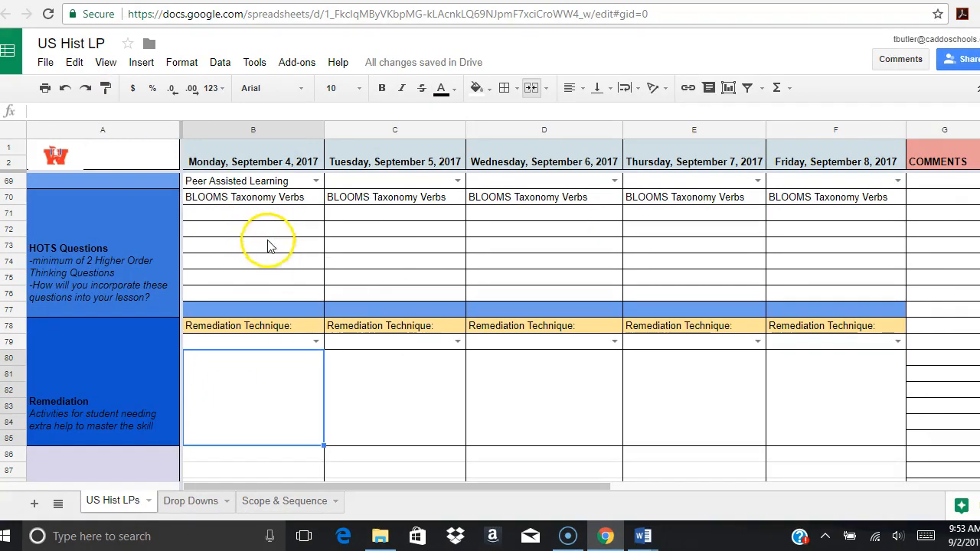
scroll(249, 243, down, 2)
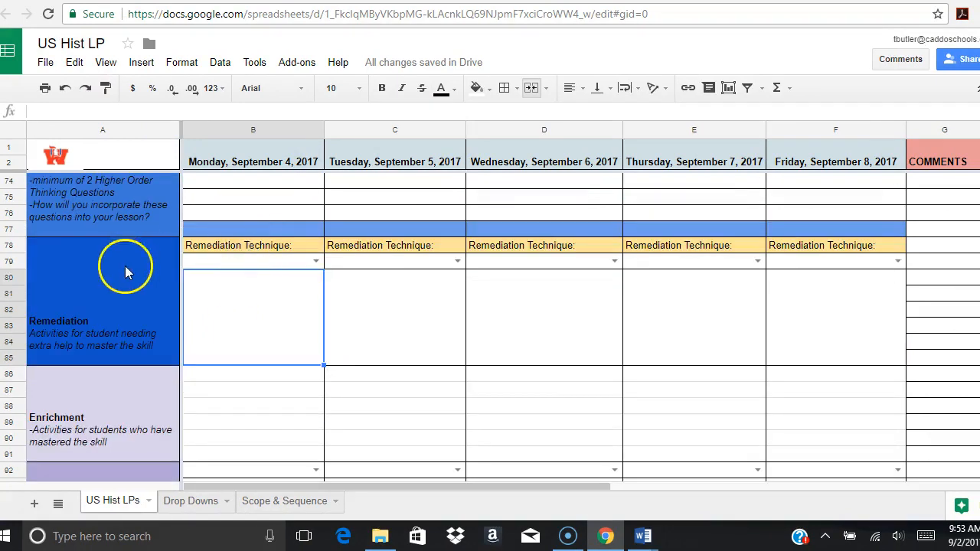
scroll(229, 291, up, 1)
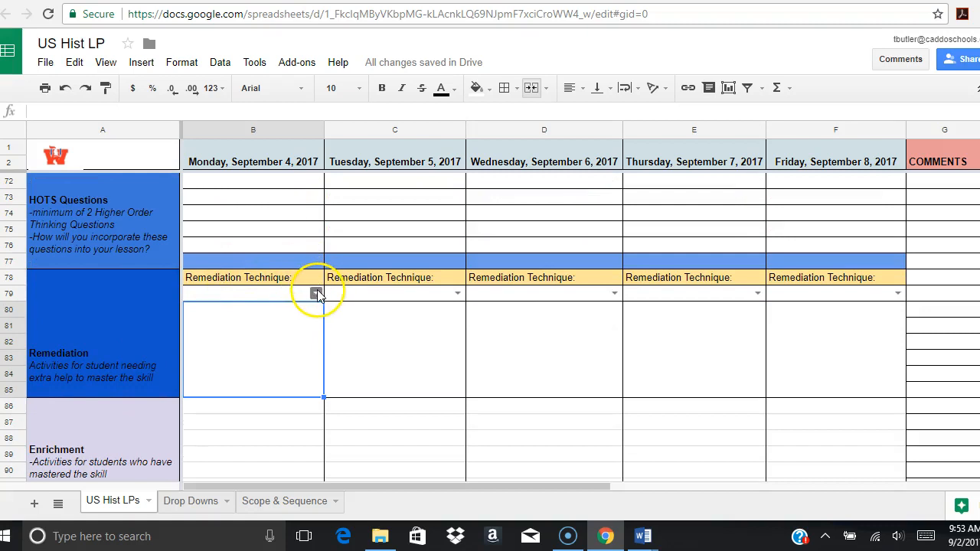
click(316, 293)
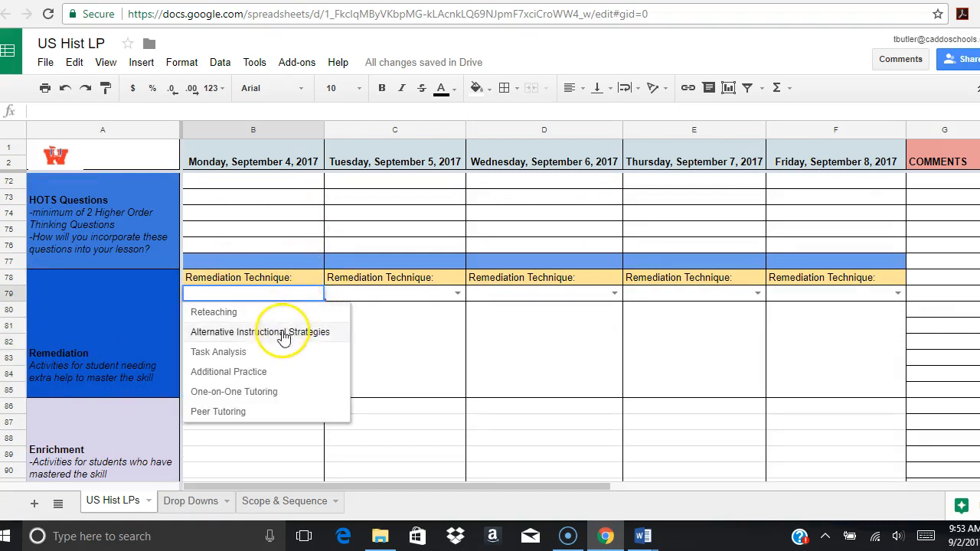
click(252, 412)
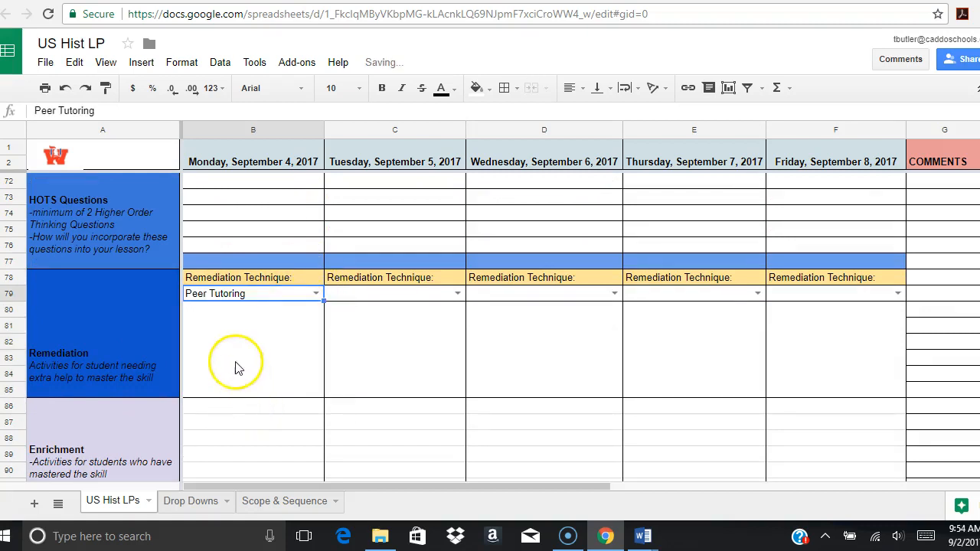
click(237, 367)
Step: Enter "Kahoot, Quizlet, Currents events magazines" in the first row of Monday's Enrichment section
scroll(236, 367, down, 3)
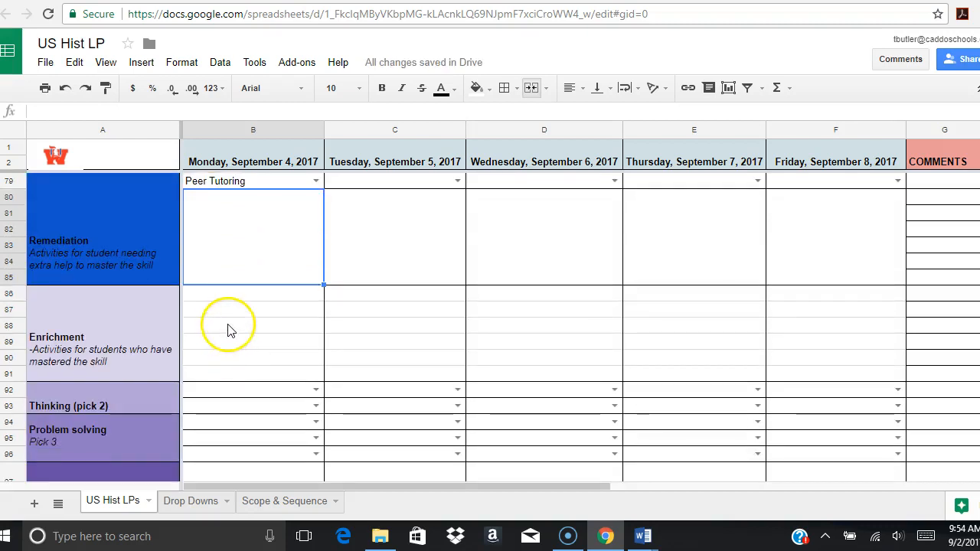
click(228, 326)
click(222, 307)
click(220, 296)
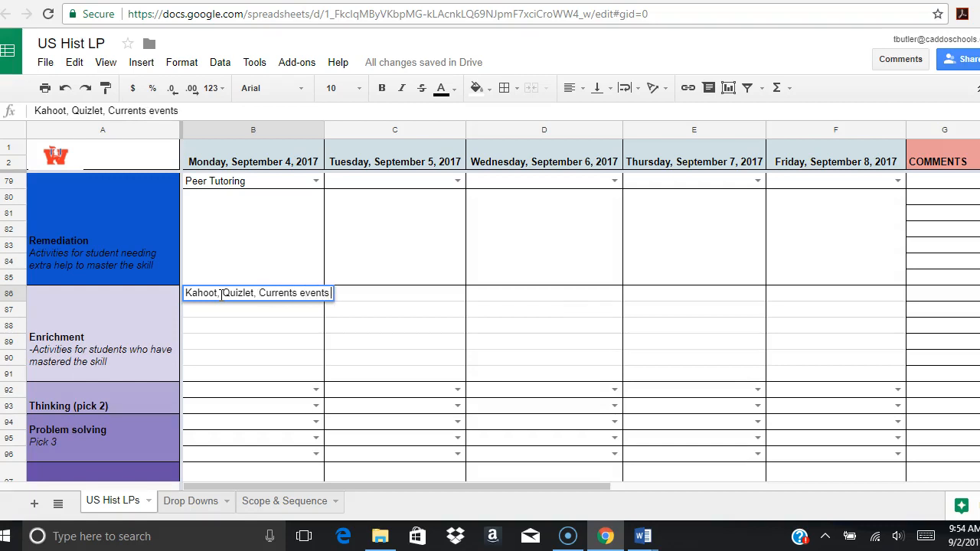
key(Return)
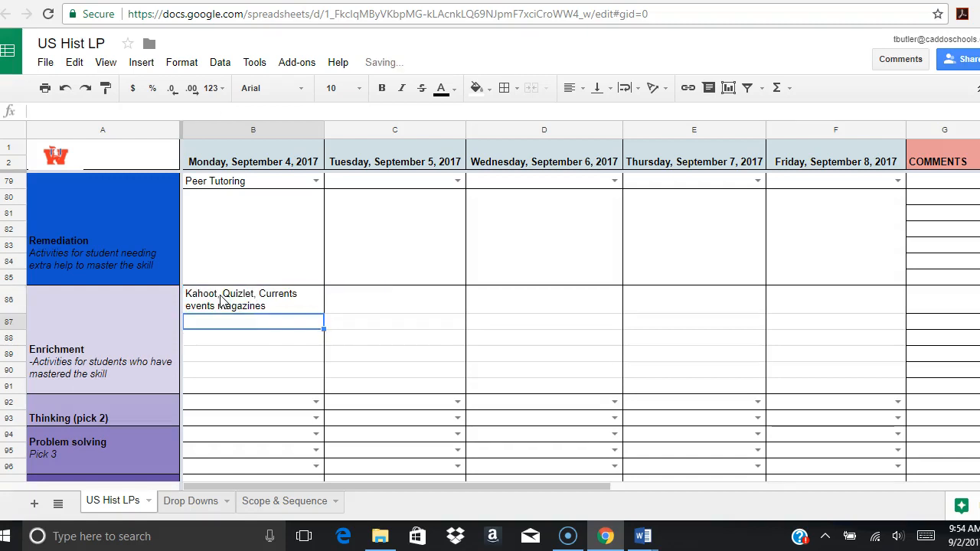
Step: Choose Analytical and Practical as Monday's two Thinking types
scroll(229, 295, down, 5)
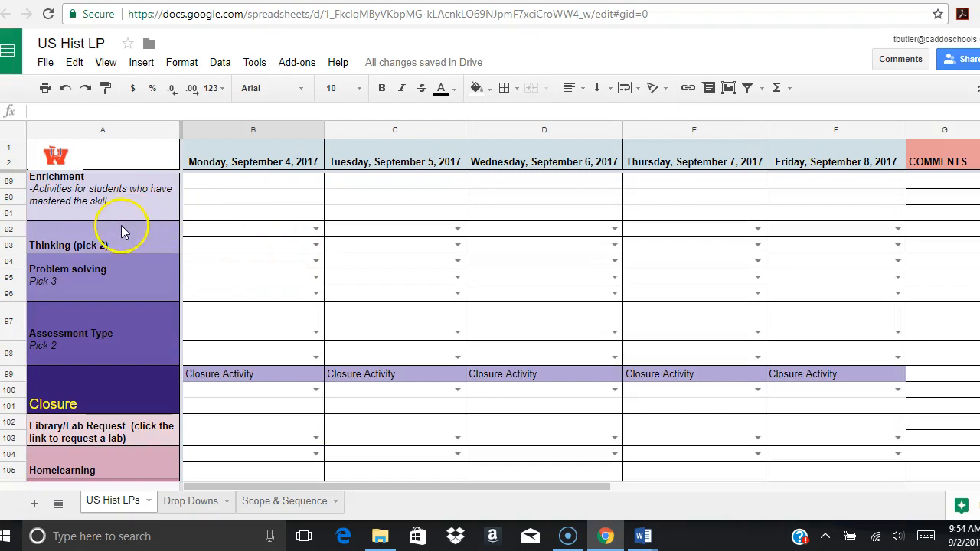
click(290, 230)
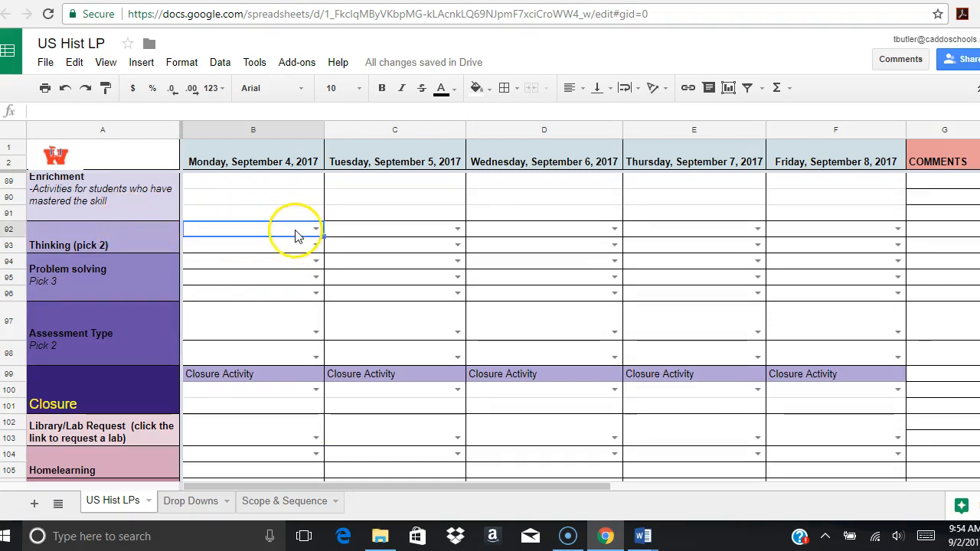
click(315, 229)
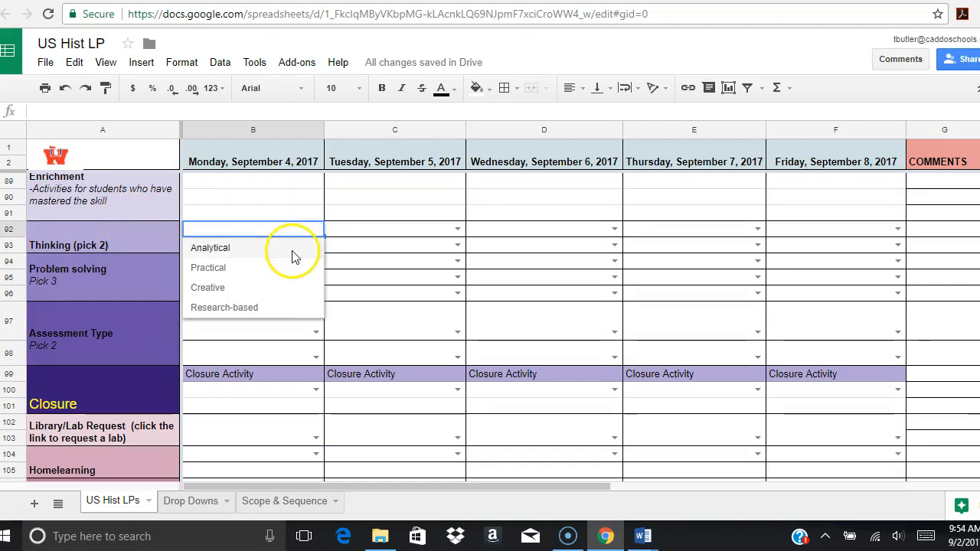
click(293, 255)
click(313, 244)
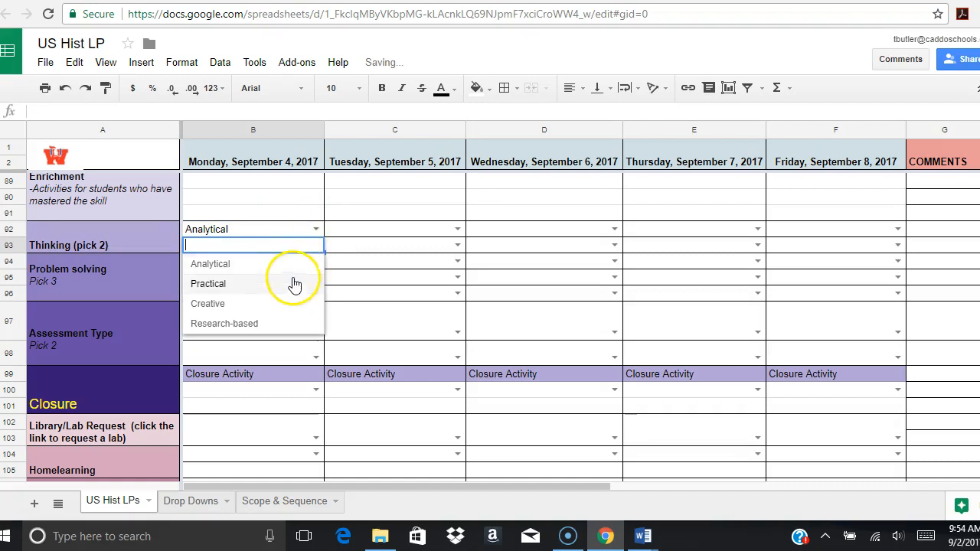
click(293, 285)
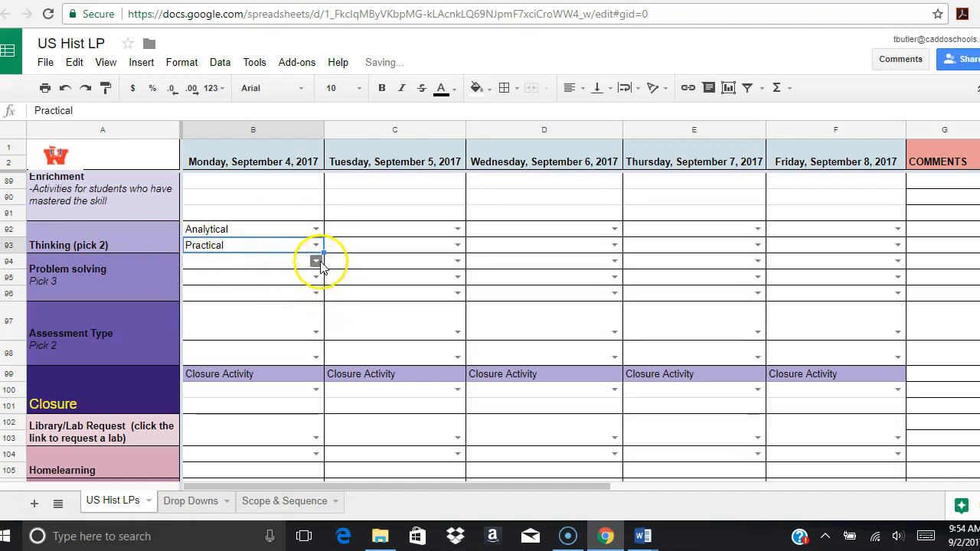
Step: Choose Identifying Relevant/Irrelevant Information, Creating & Designing and Categorization as Monday's three Problem solving entries
click(315, 261)
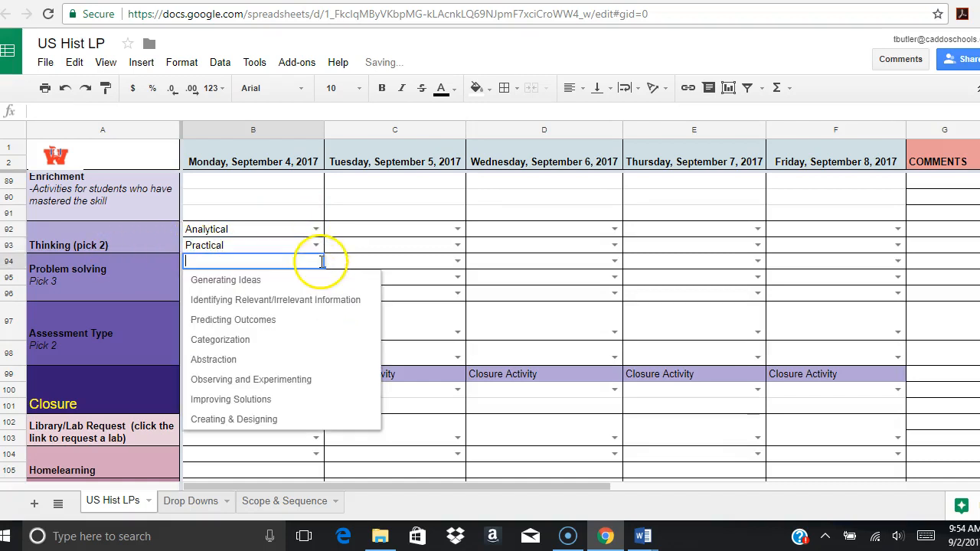
click(296, 301)
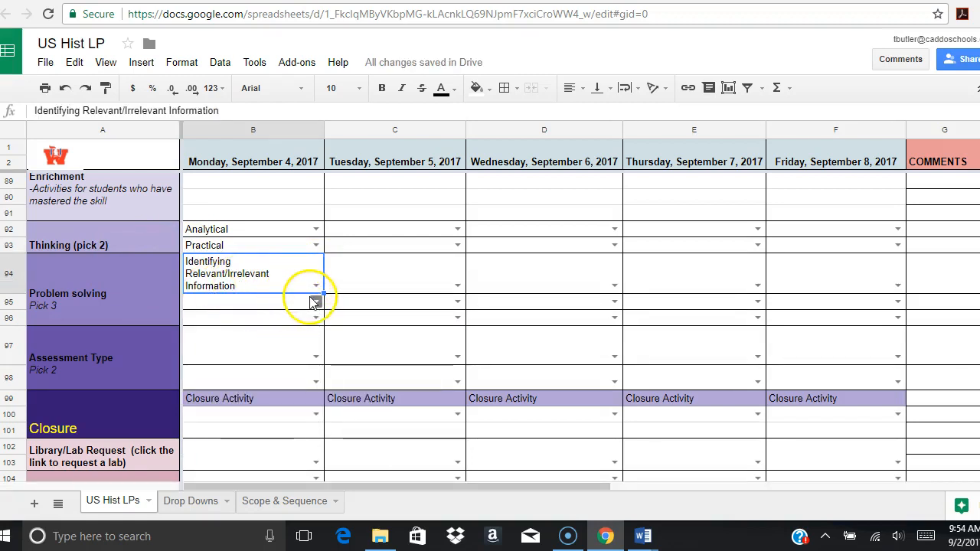
click(316, 301)
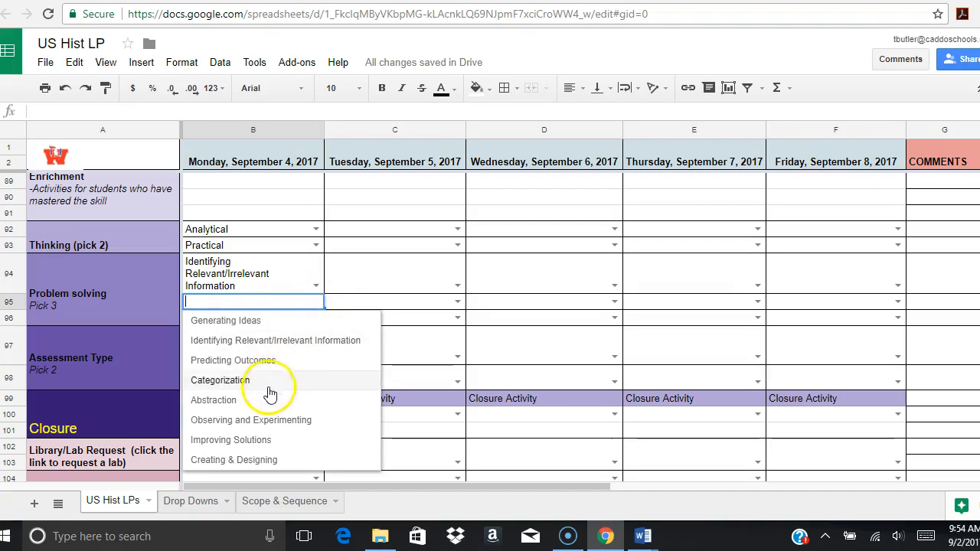
click(261, 460)
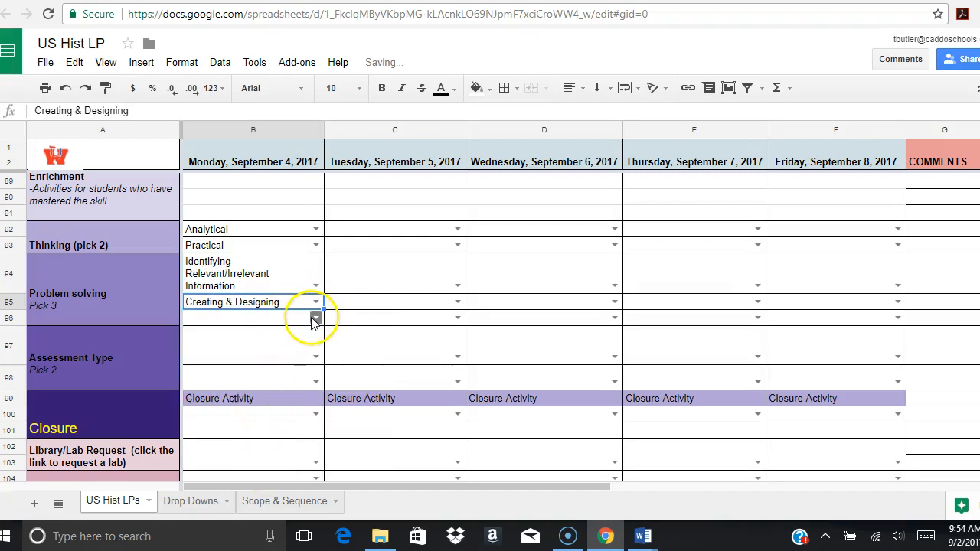
click(312, 318)
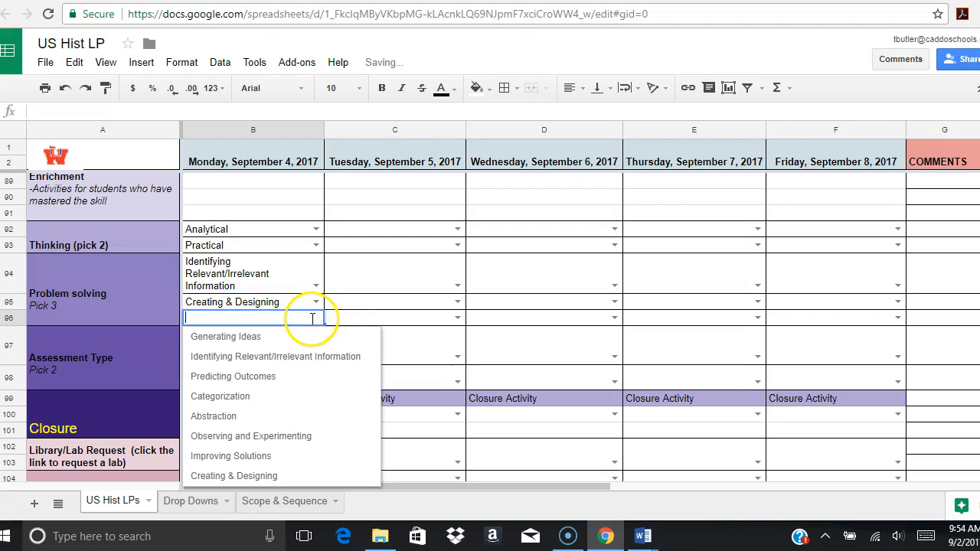
click(247, 396)
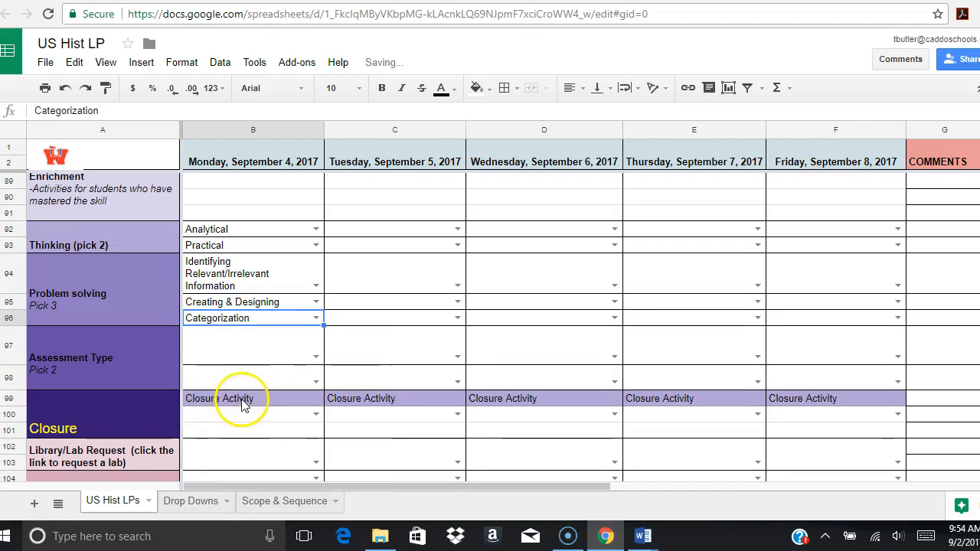
Step: Choose Focus Quiz and Teacher Observation as Monday's two Assessment Types
click(147, 385)
click(314, 358)
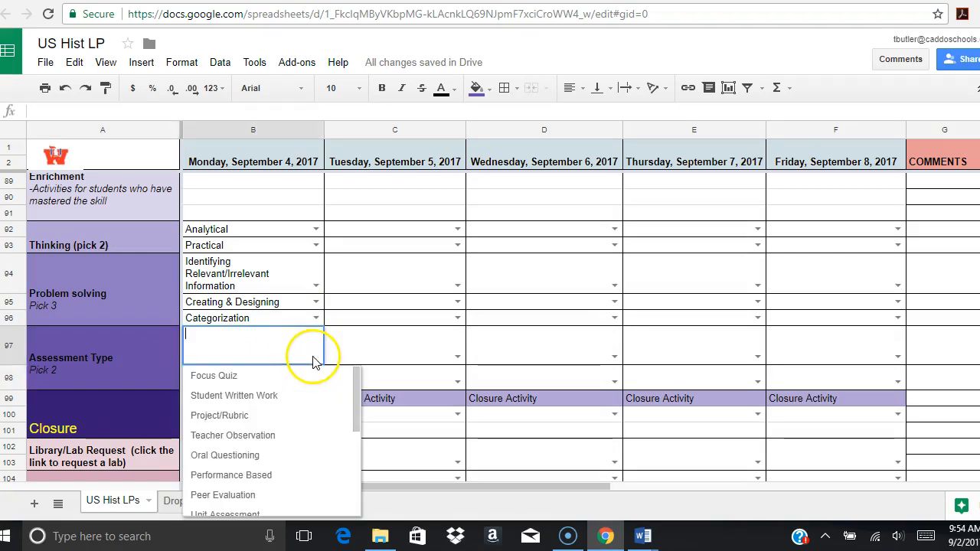
click(291, 376)
scroll(290, 379, down, 1)
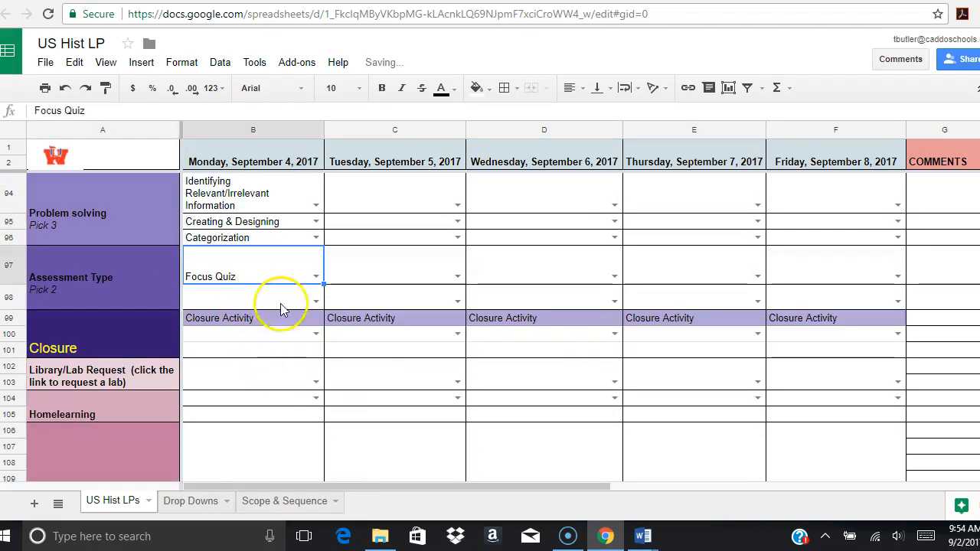
click(315, 303)
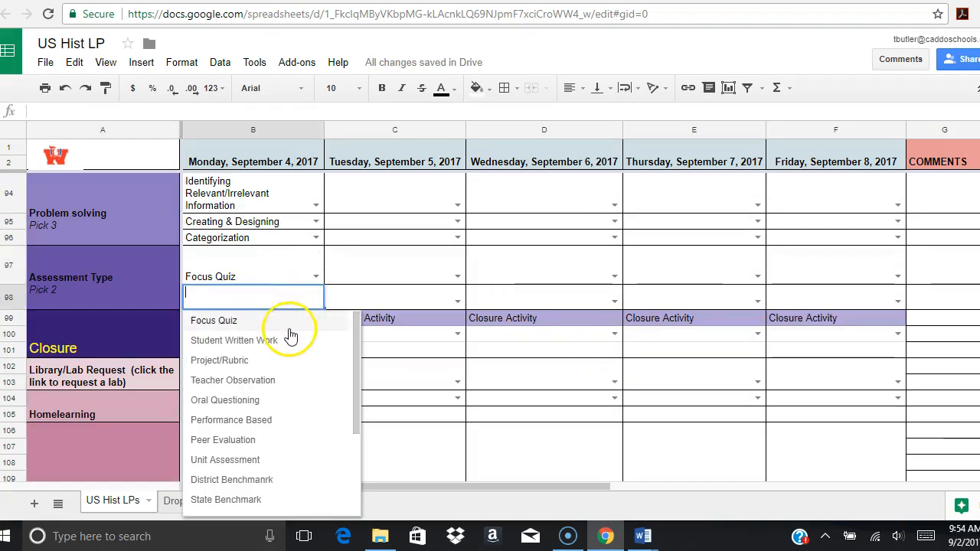
click(272, 379)
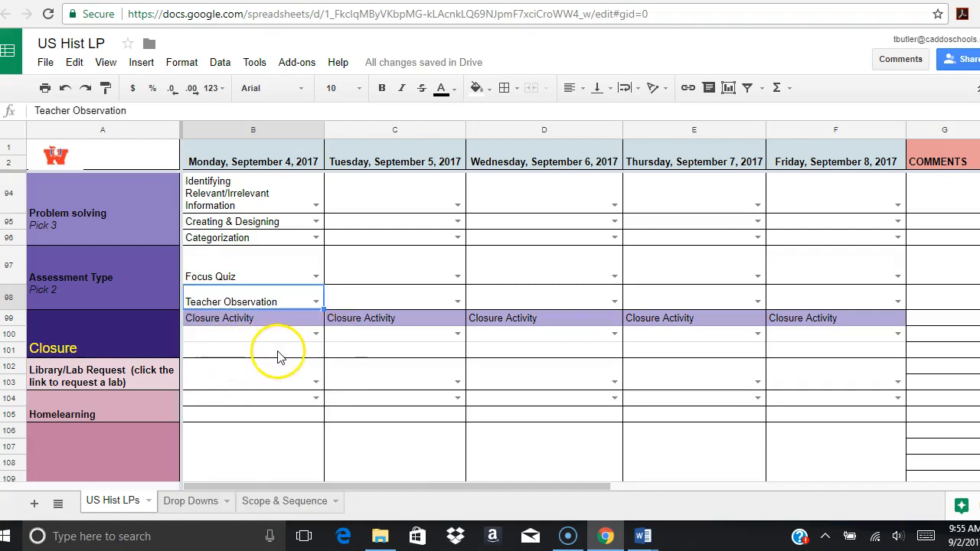
Step: Set Monday's Closure Activity to Q&A
scroll(313, 356, up, 1)
click(313, 365)
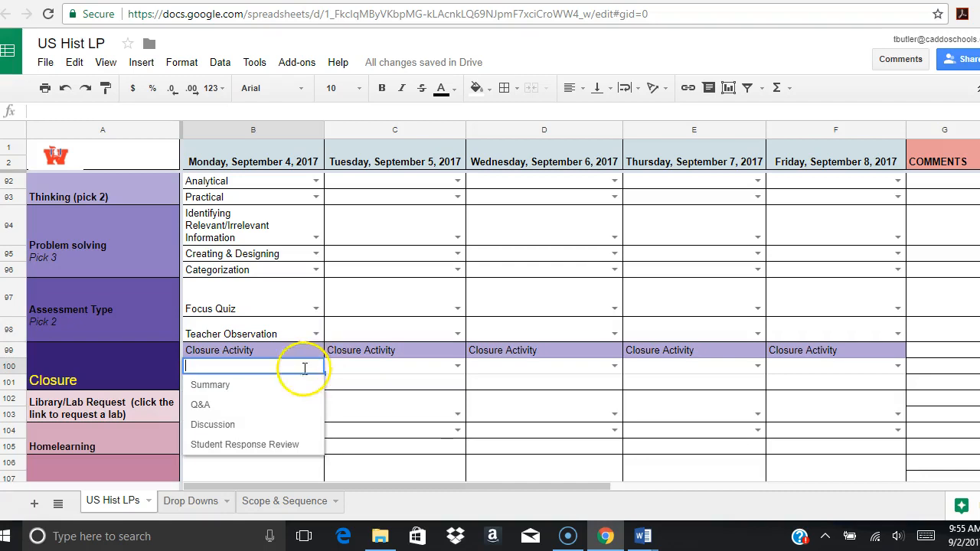
click(260, 405)
Step: Set Monday's Library/Lab Request to Library and open the lab request form linked from that row's label
scroll(262, 401, down, 3)
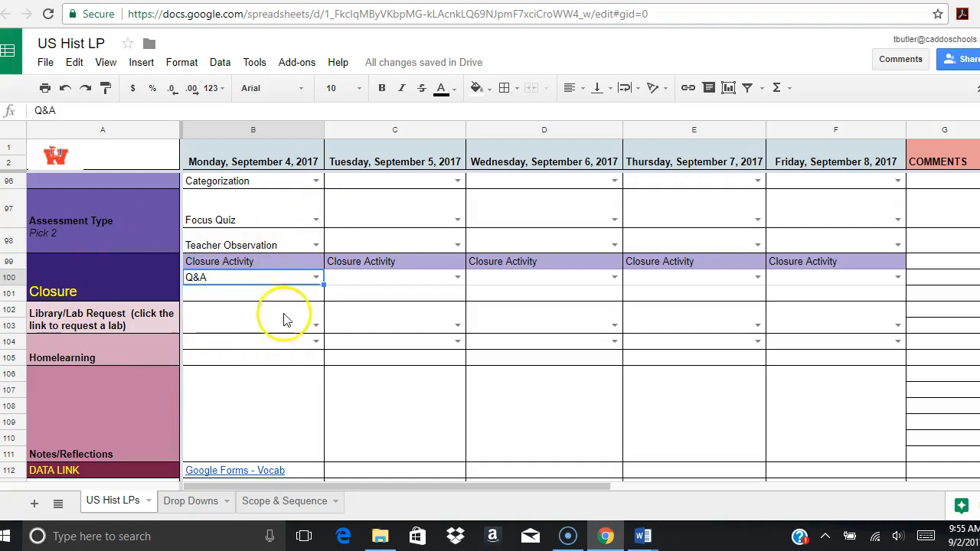
scroll(279, 308, down, 1)
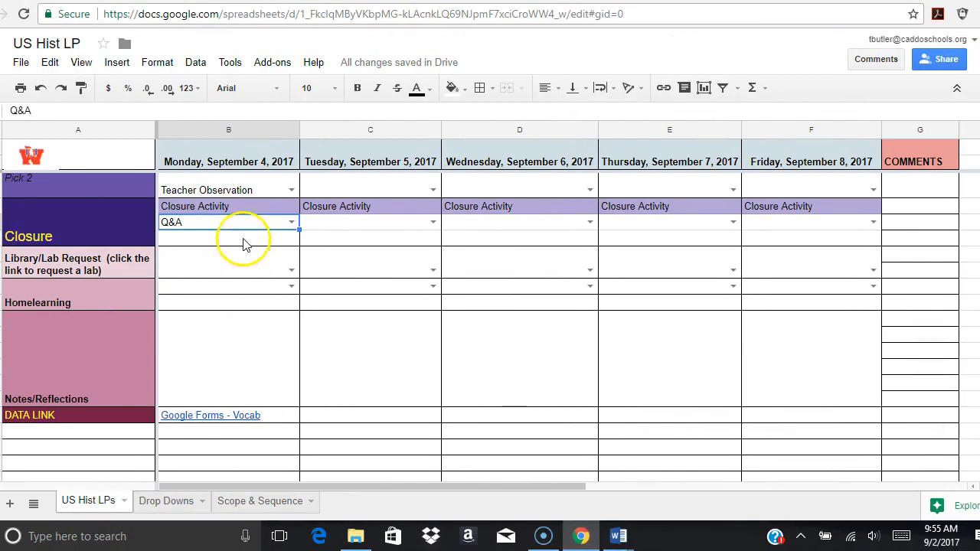
click(291, 269)
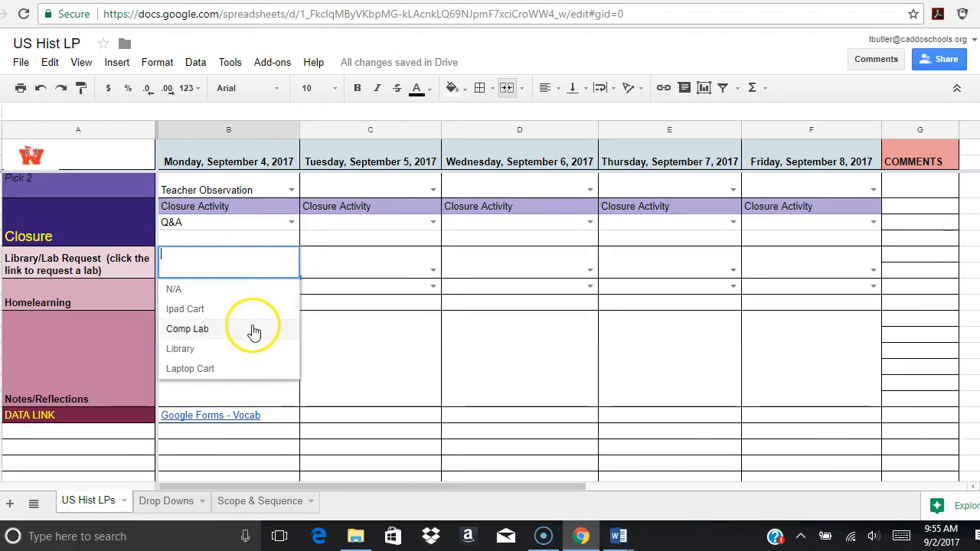
click(258, 349)
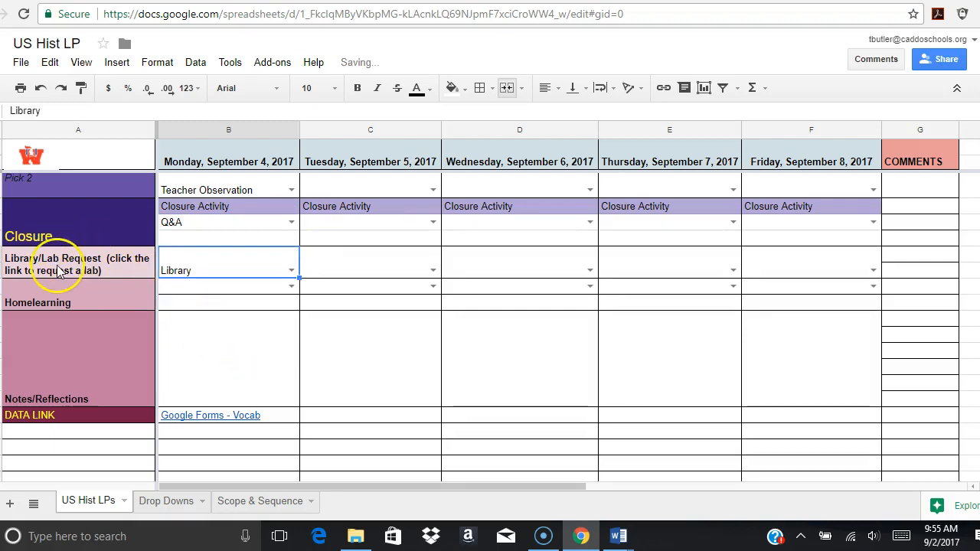
mouse_move(59, 272)
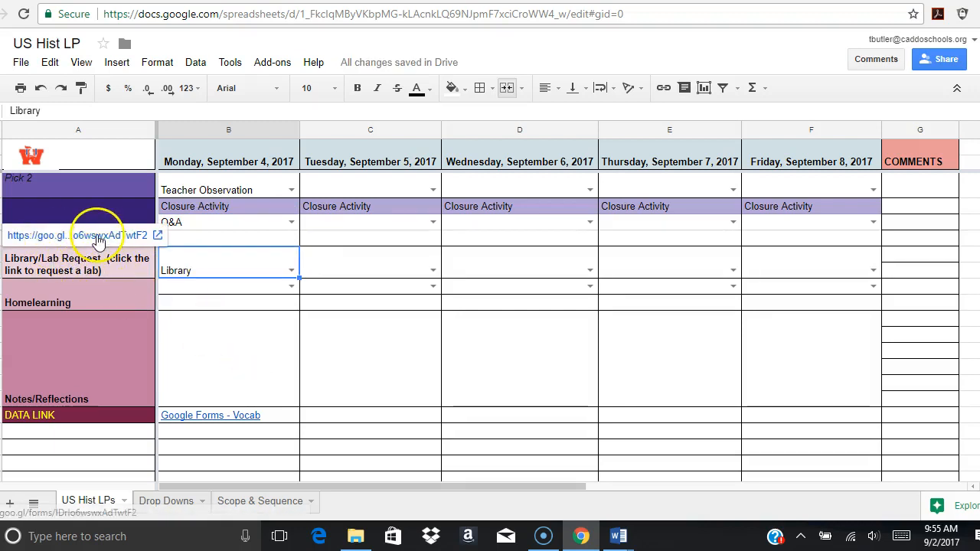
click(98, 237)
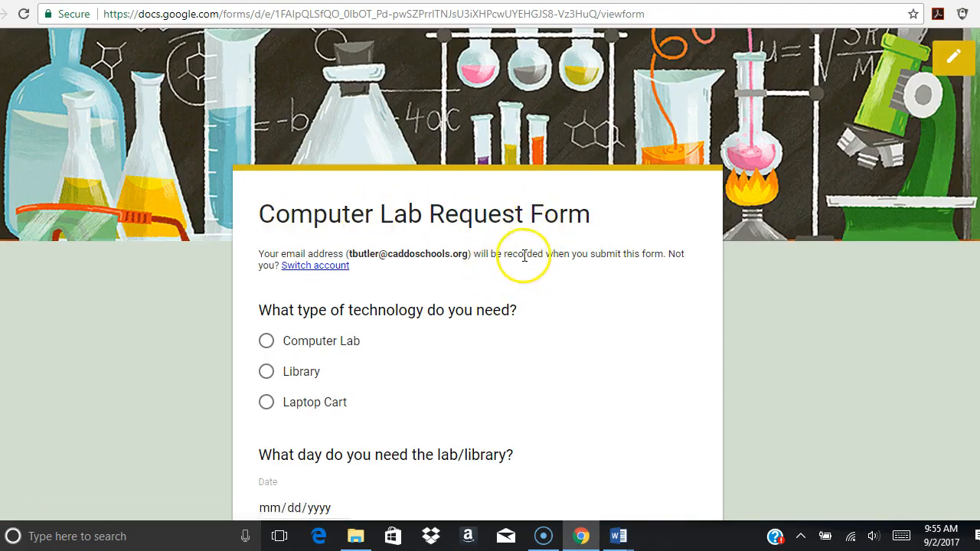
Step: Examine the Computer Lab Request Form's questions on technology, day, period, student count, activity and room, and close the form
scroll(523, 260, down, 1)
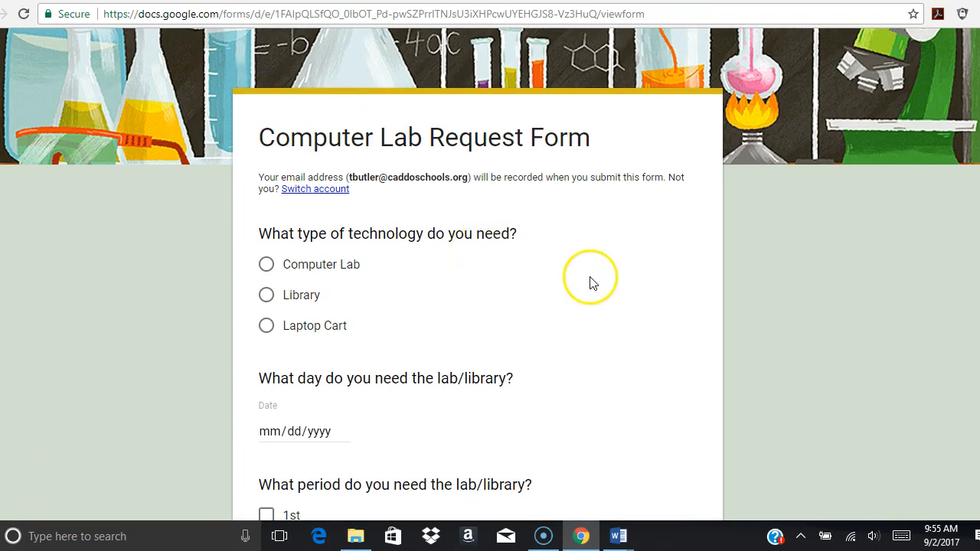
scroll(584, 280, down, 3)
scroll(579, 278, up, 4)
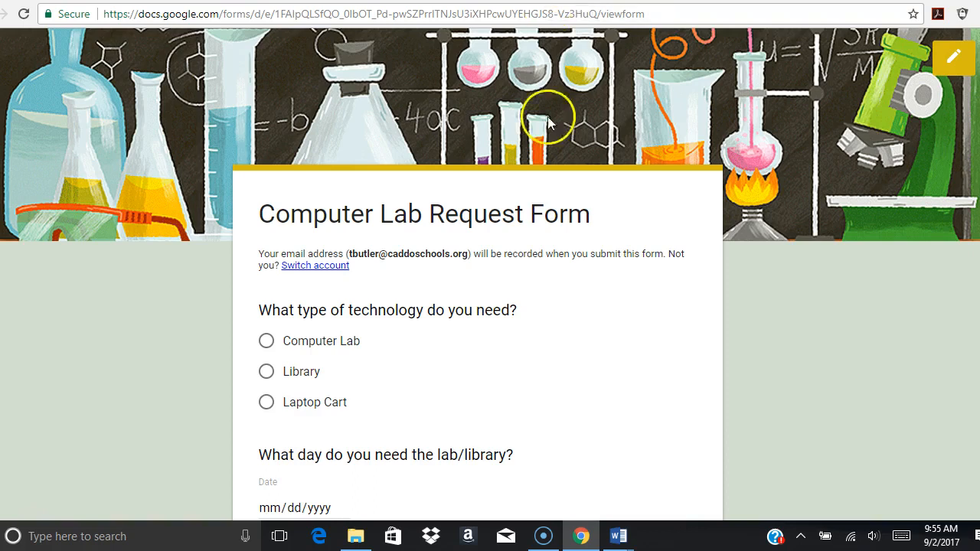
scroll(536, 200, down, 5)
scroll(535, 201, down, 4)
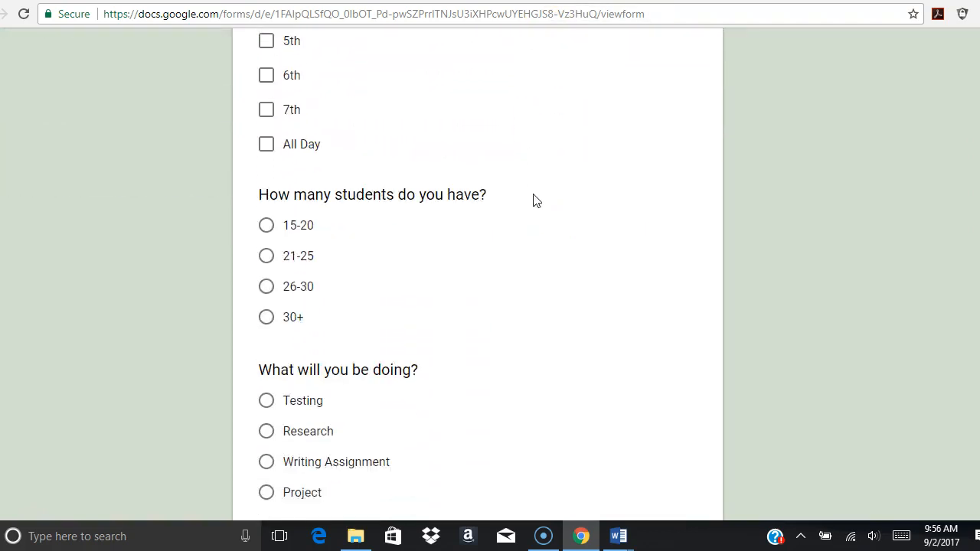
scroll(536, 200, down, 5)
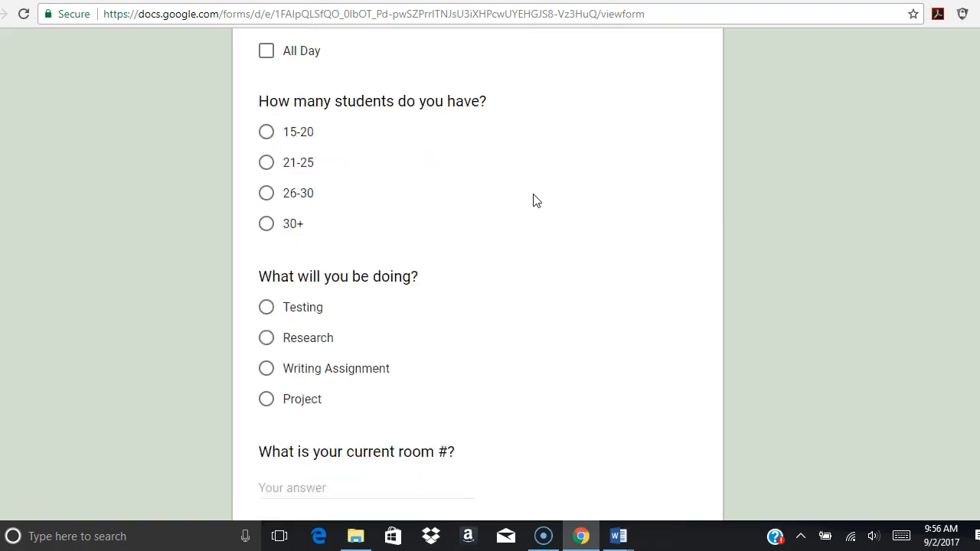
scroll(536, 200, up, 3)
scroll(536, 200, up, 10)
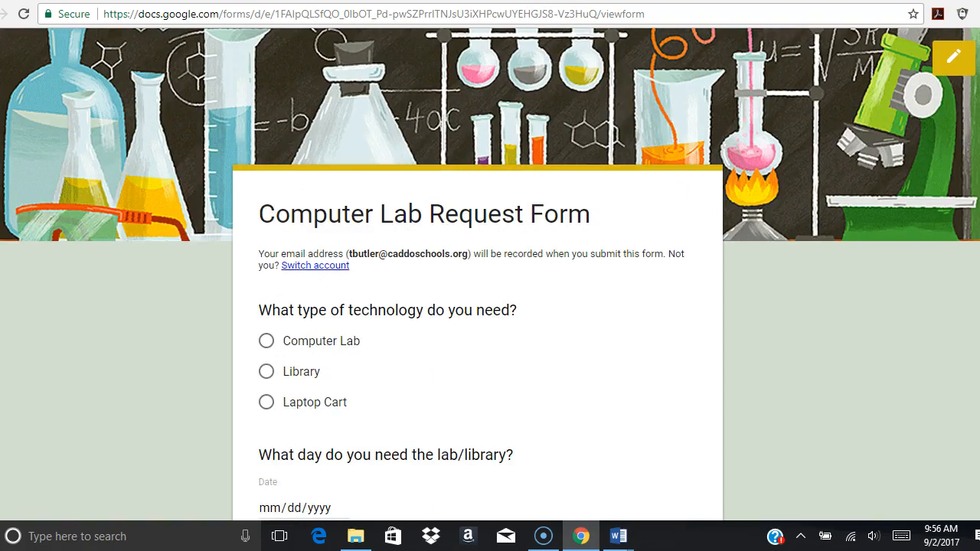
key(ctrl+w)
Step: Set Monday's Homelearning entry to Google Classroom
click(236, 339)
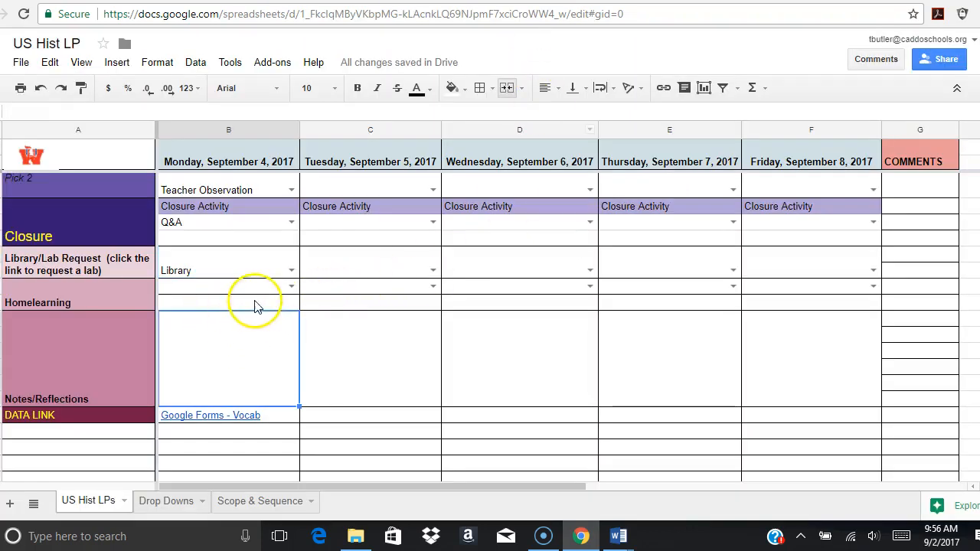
click(291, 287)
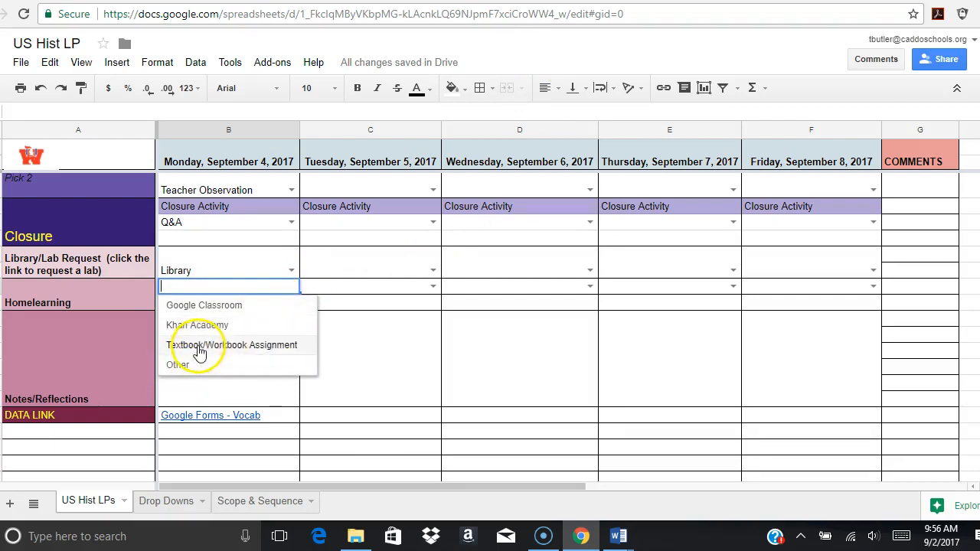
click(219, 306)
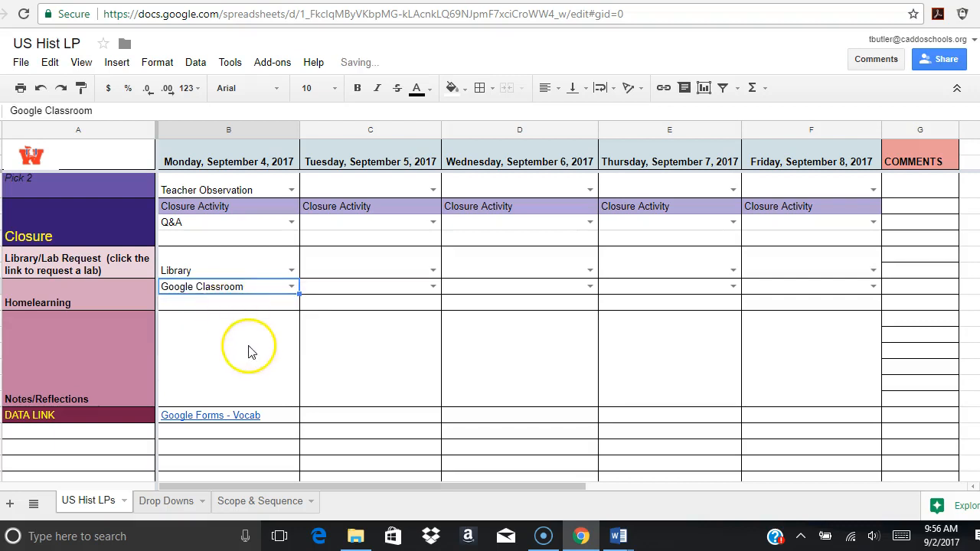
Step: Open the Google Forms - Vocab responses linked in Monday's Data Link row, view the scores, and return to the lesson plan
click(249, 350)
scroll(238, 341, down, 1)
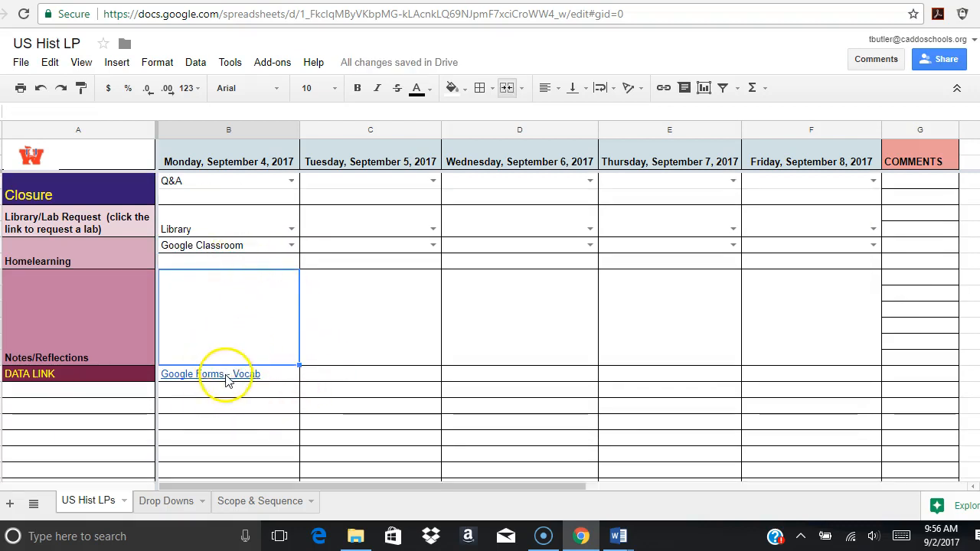
mouse_move(299, 375)
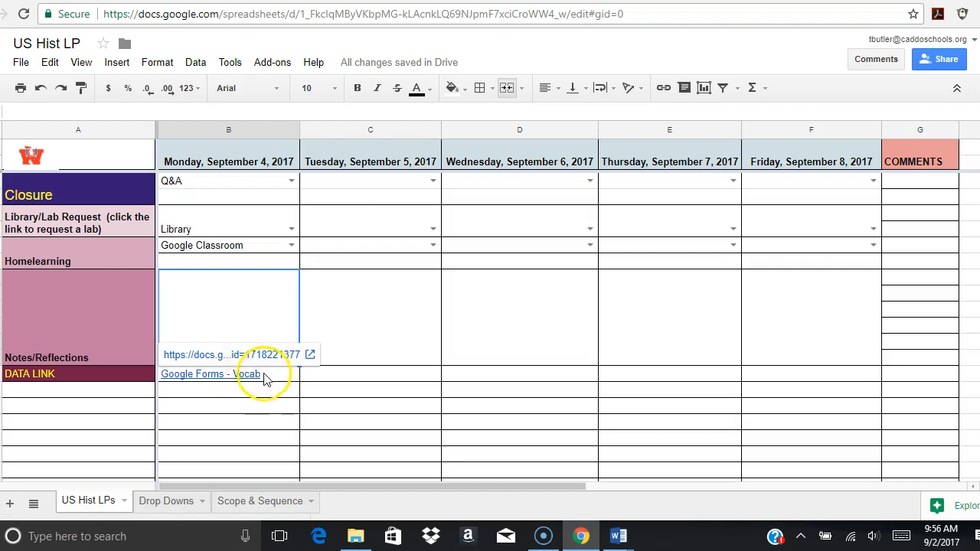
mouse_move(223, 374)
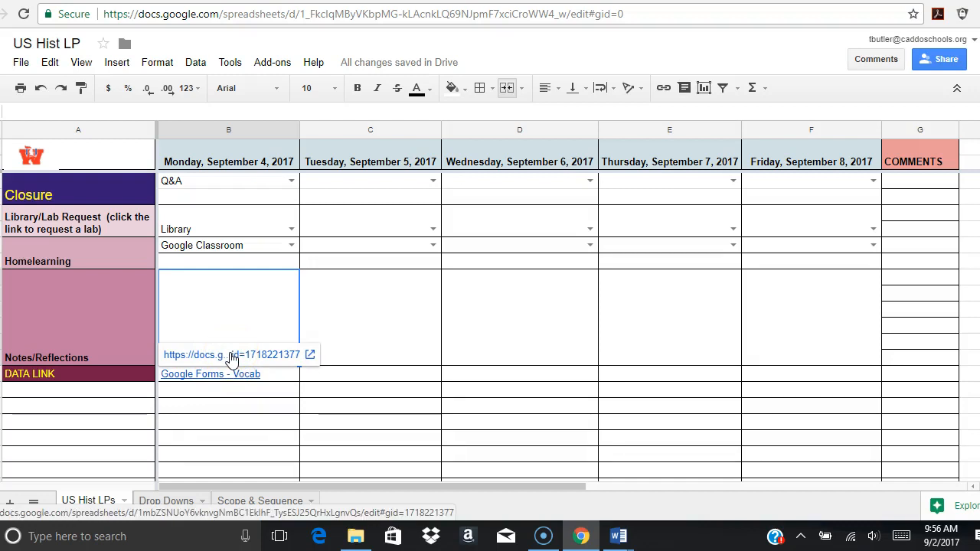
click(232, 356)
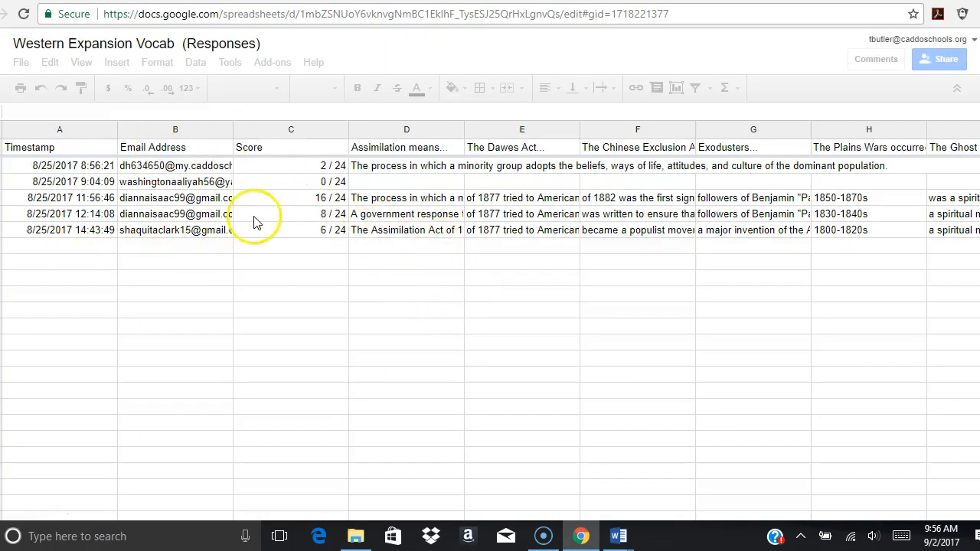
click(283, 137)
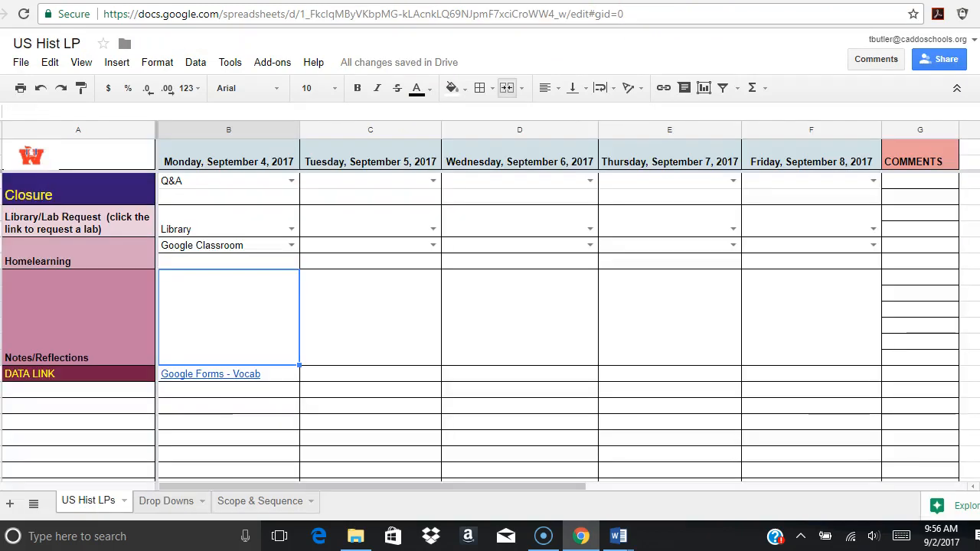
Step: Enter Monday's objective as "I CAN identify key concepts and terms related to US Western Expansion"
scroll(191, 251, up, 5)
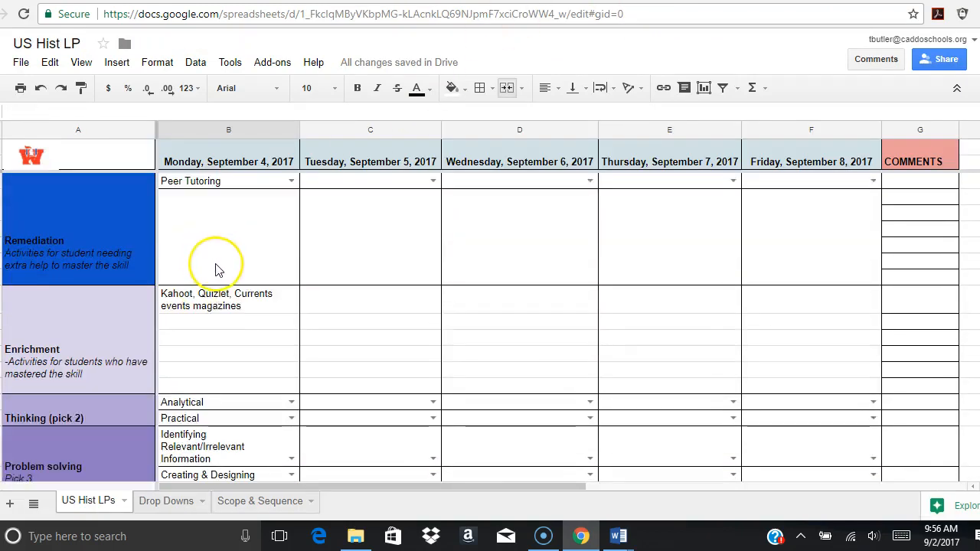
scroll(207, 260, up, 4)
scroll(217, 269, down, 5)
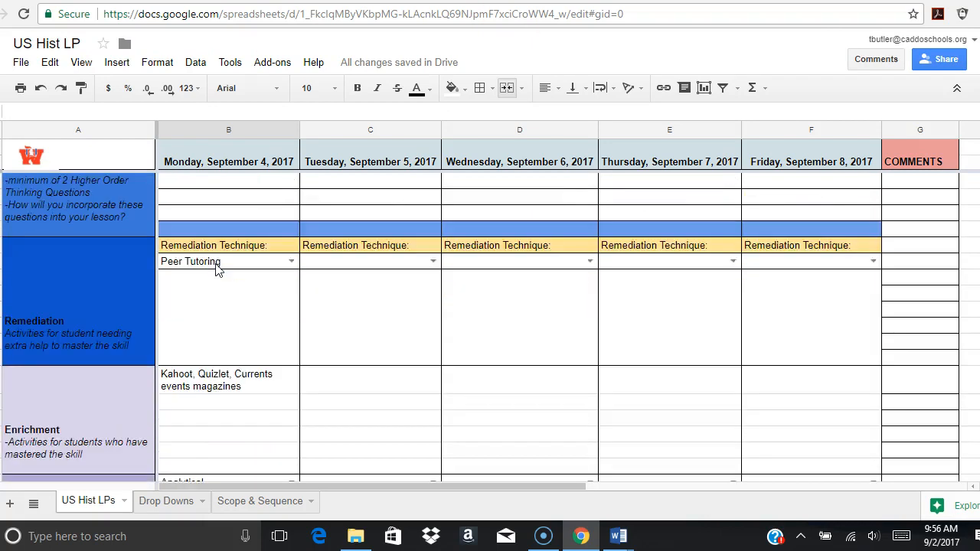
scroll(217, 270, down, 5)
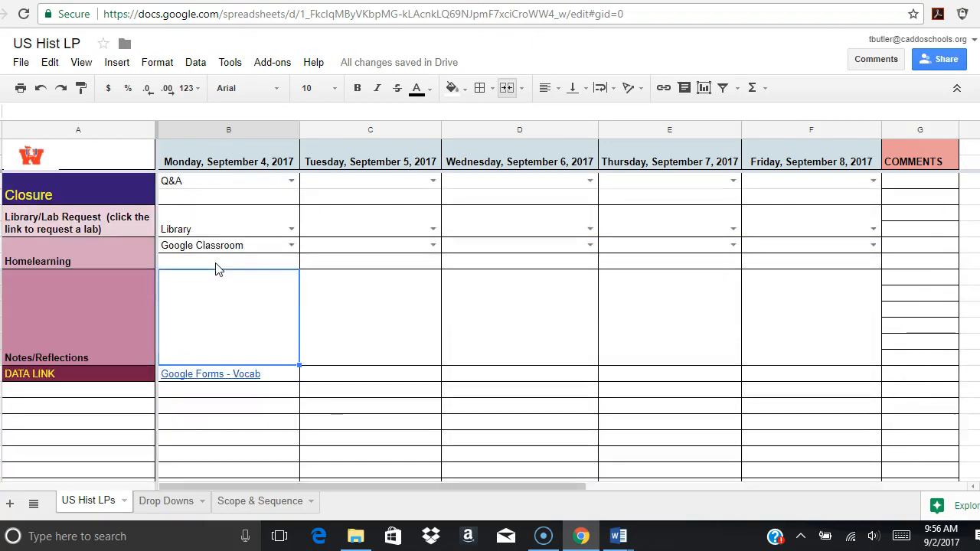
scroll(217, 268, up, 2)
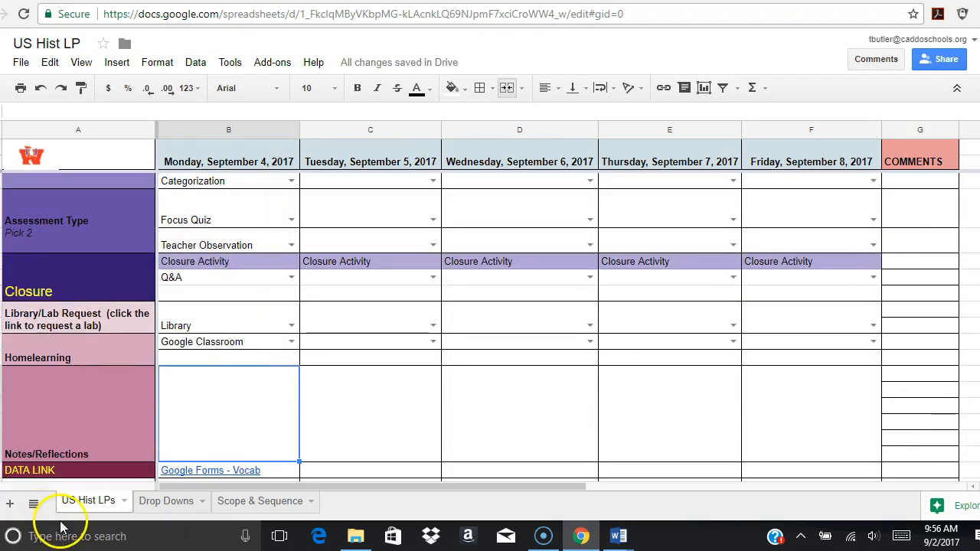
scroll(222, 413, up, 10)
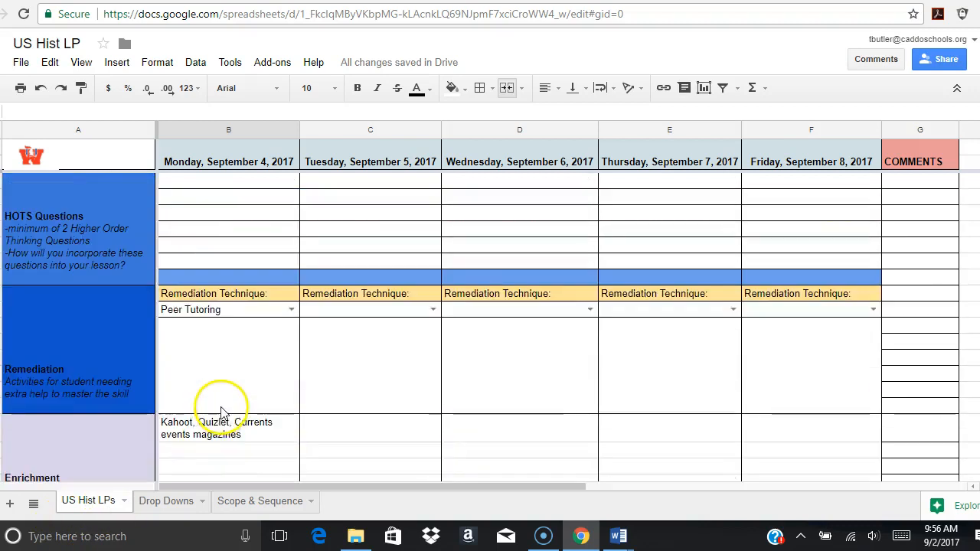
scroll(221, 413, up, 15)
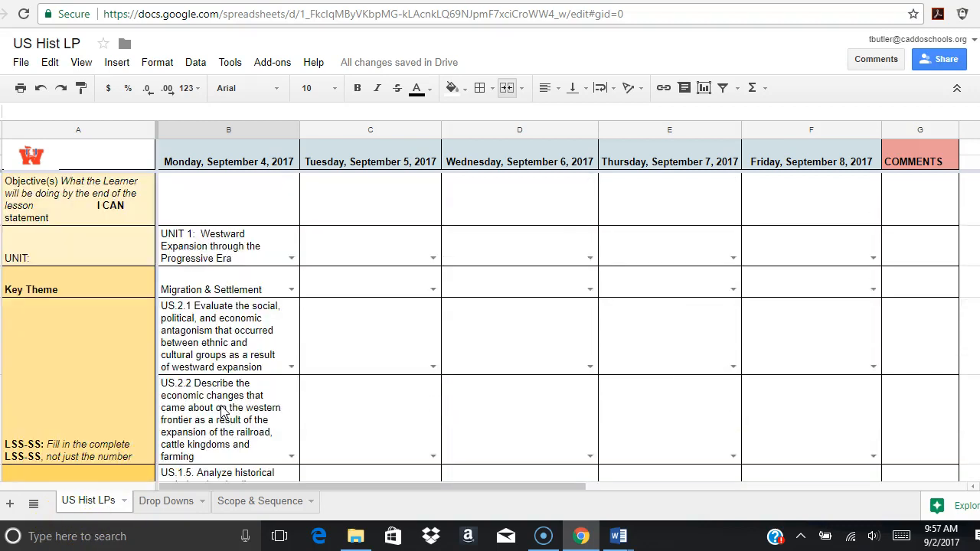
click(219, 191)
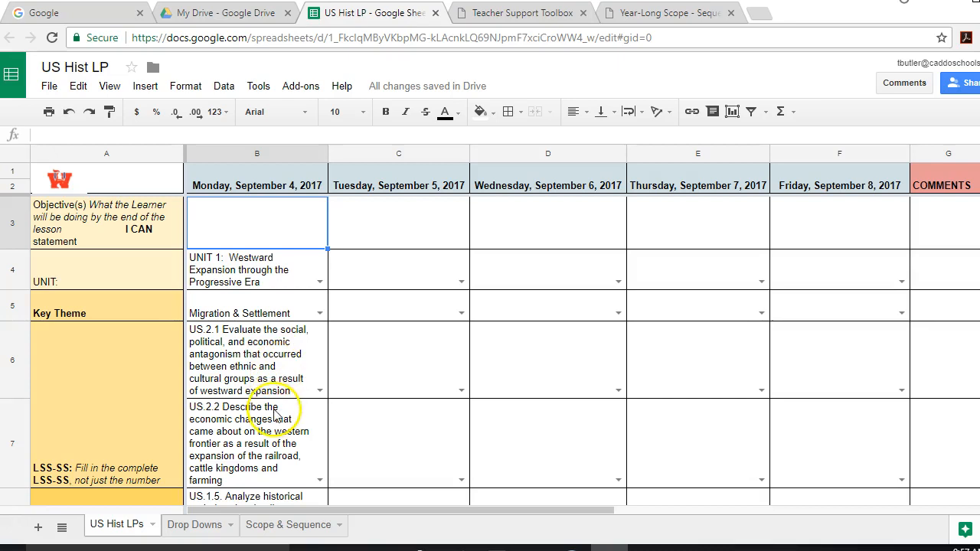
double_click(235, 208)
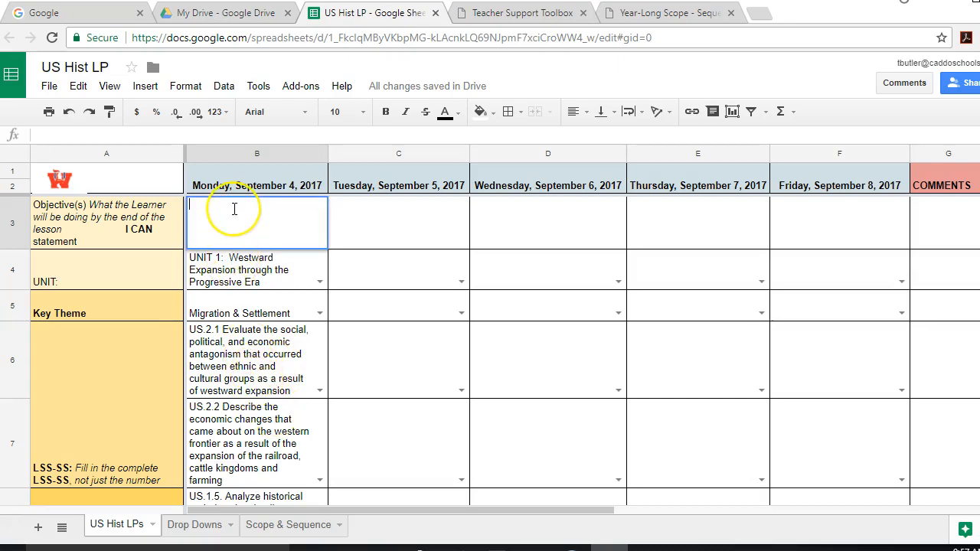
text(I)
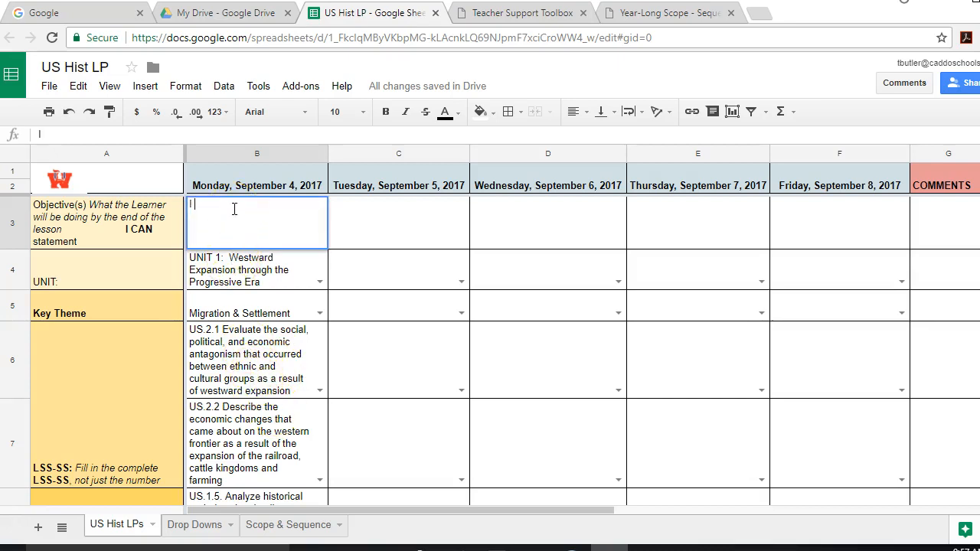
text( CAN identify)
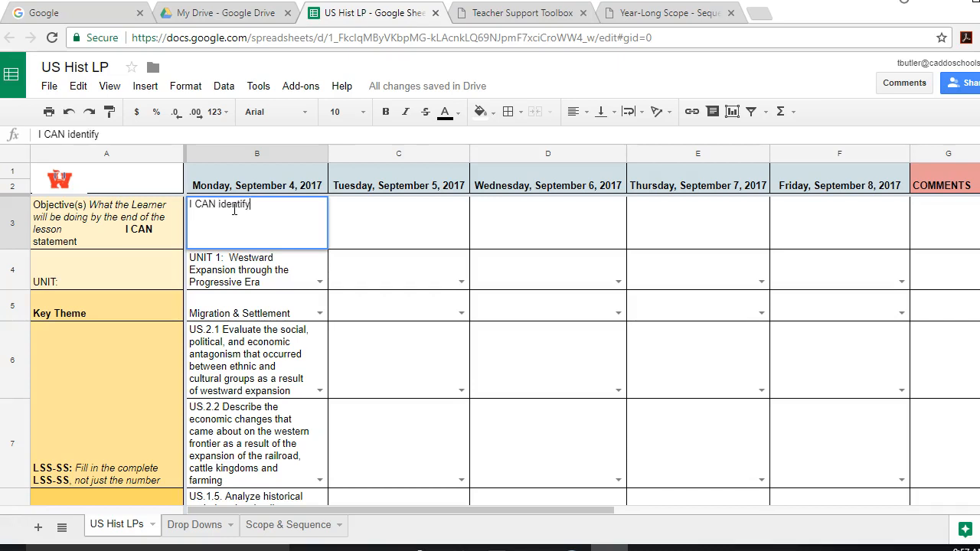
text( key concepts and terms related to )
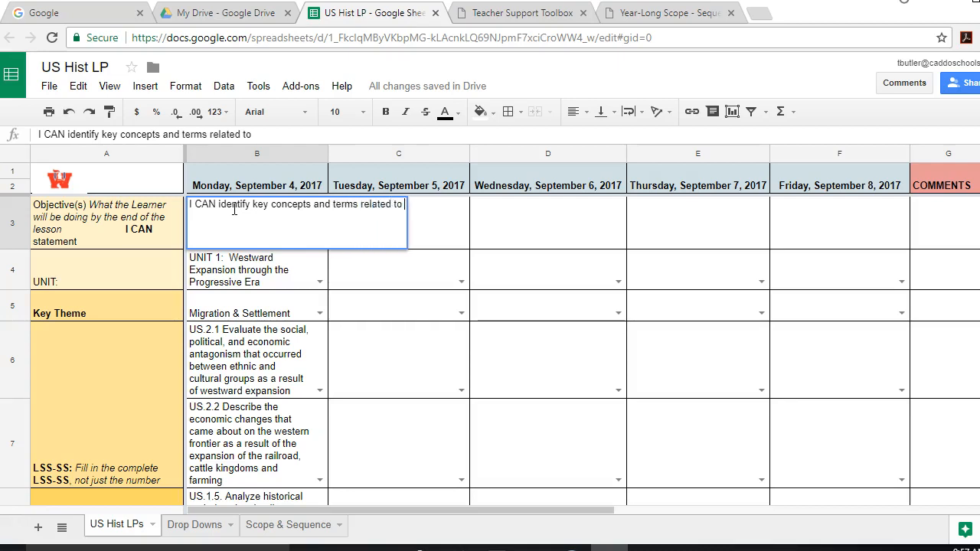
text(US We)
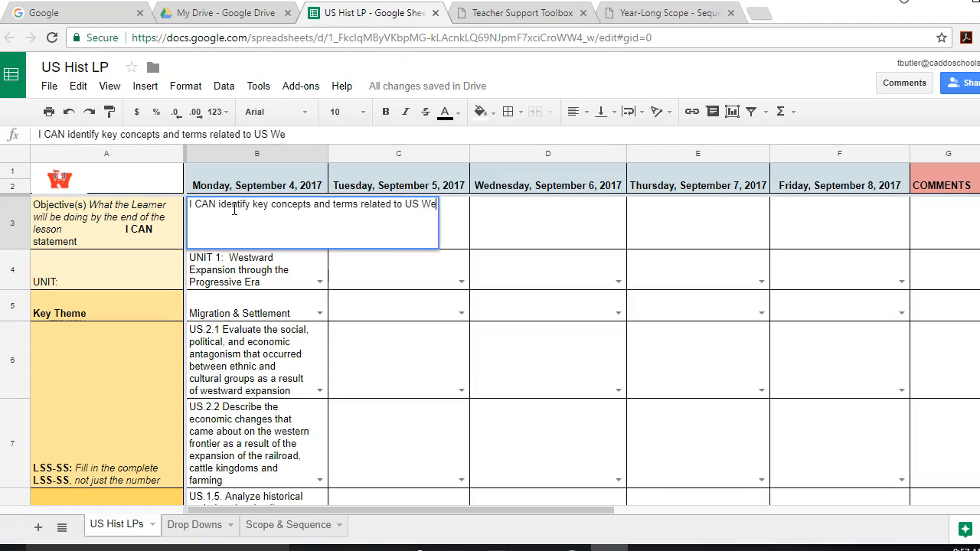
text(stern Expans)
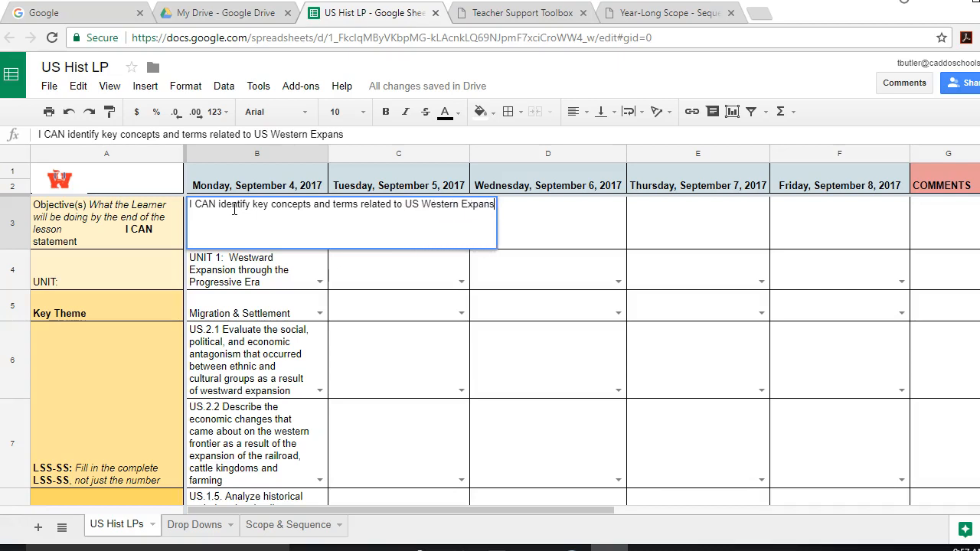
key(Return)
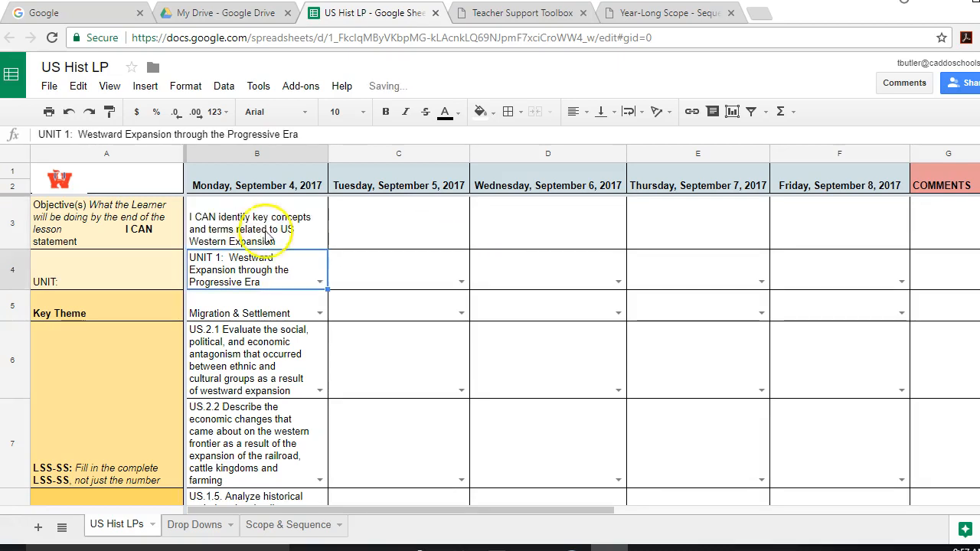
Step: Review Monday's entries from the objective through the standards, modeling, introduction and guided activities rows, down to the Data Link row
scroll(260, 229, down, 5)
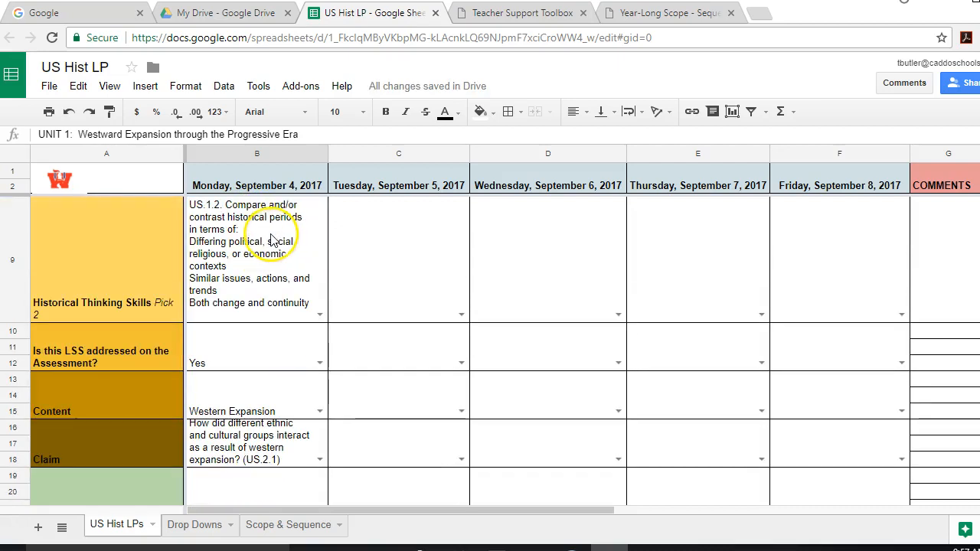
scroll(352, 358, down, 3)
scroll(343, 356, down, 5)
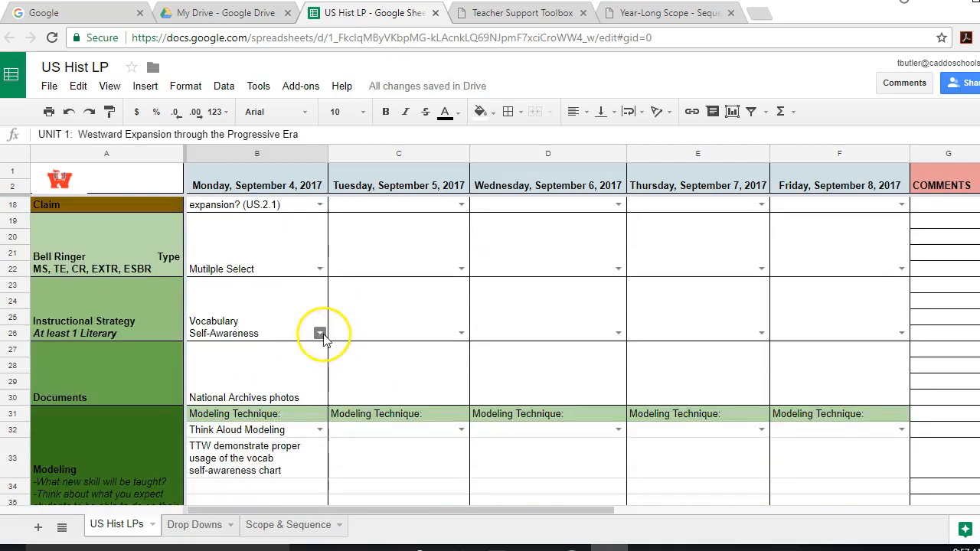
scroll(287, 312, down, 3)
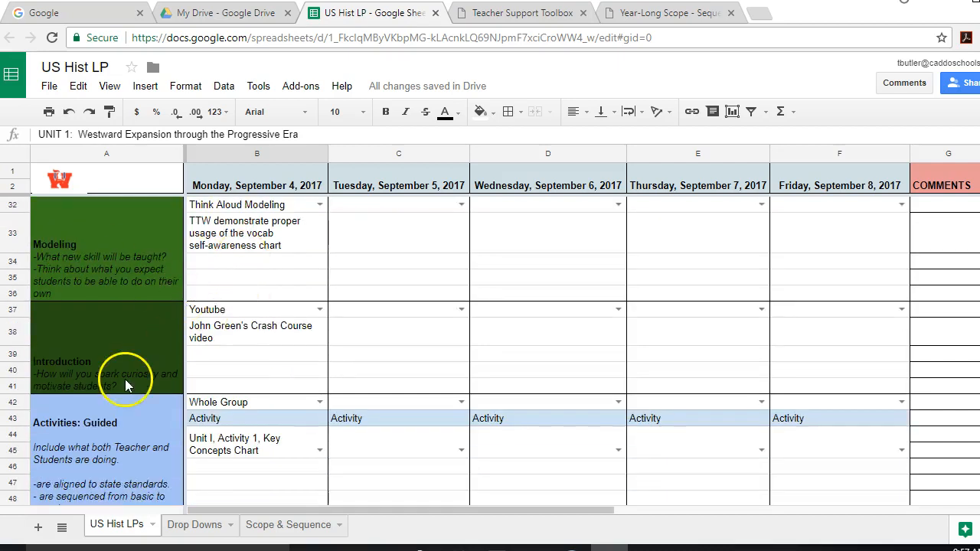
scroll(257, 346, down, 1)
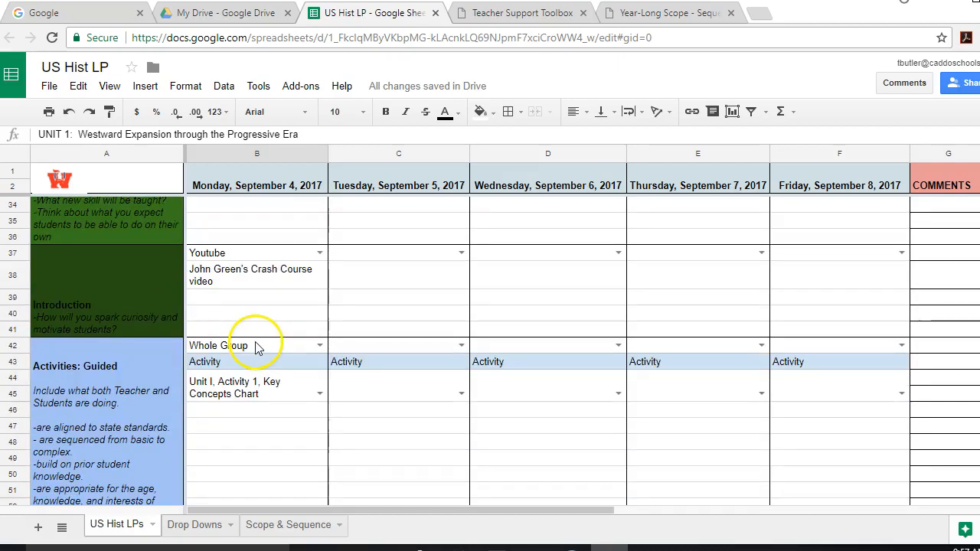
click(222, 303)
click(225, 314)
click(218, 302)
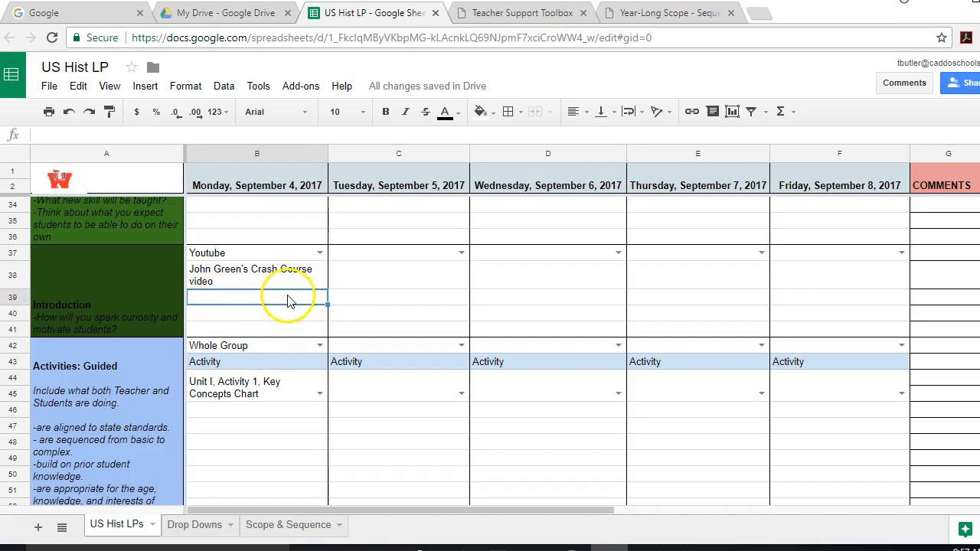
scroll(287, 302, down, 1)
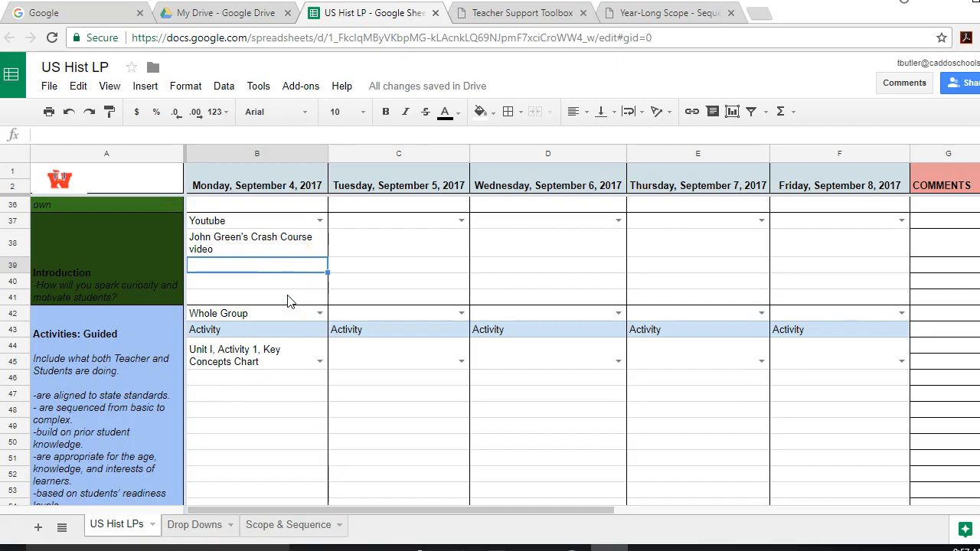
scroll(287, 300, down, 3)
click(227, 305)
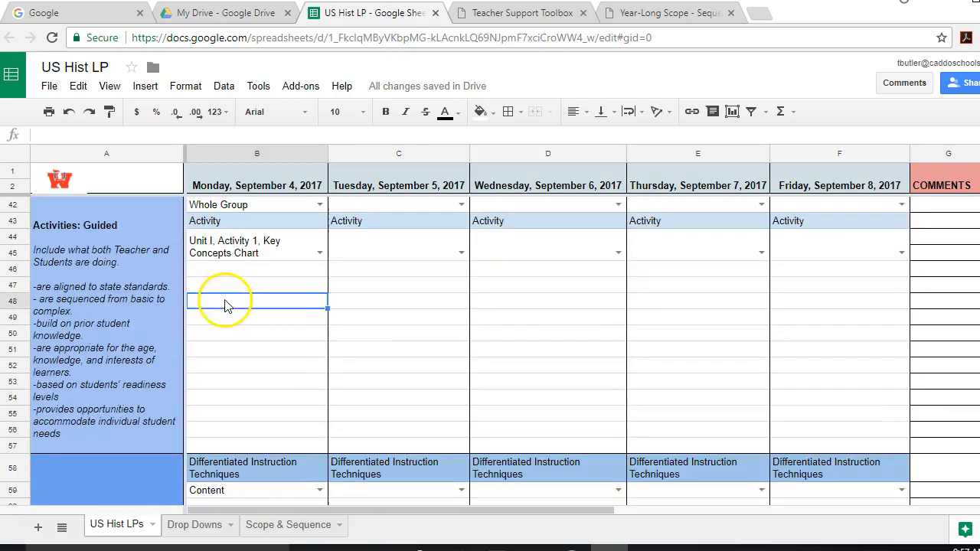
scroll(265, 314, down, 3)
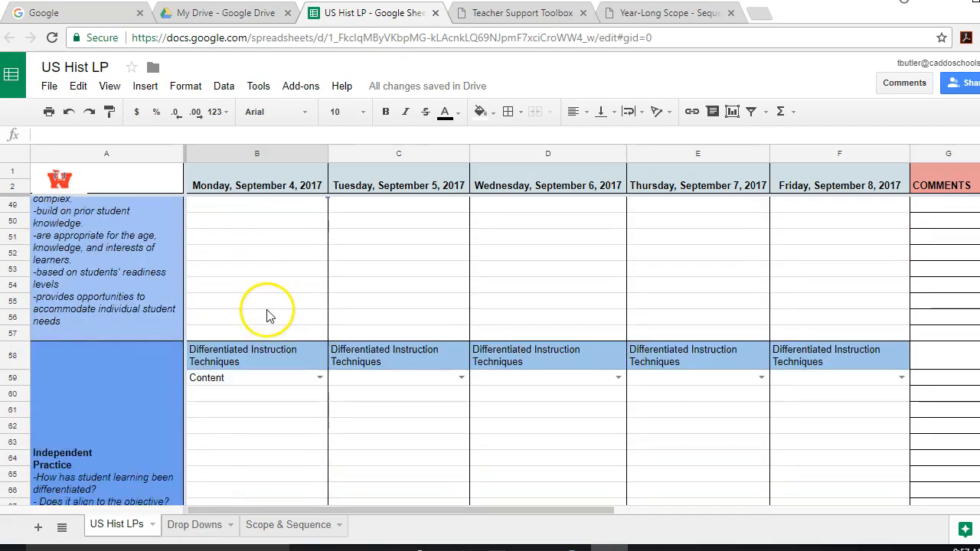
scroll(268, 316, down, 15)
scroll(268, 317, down, 5)
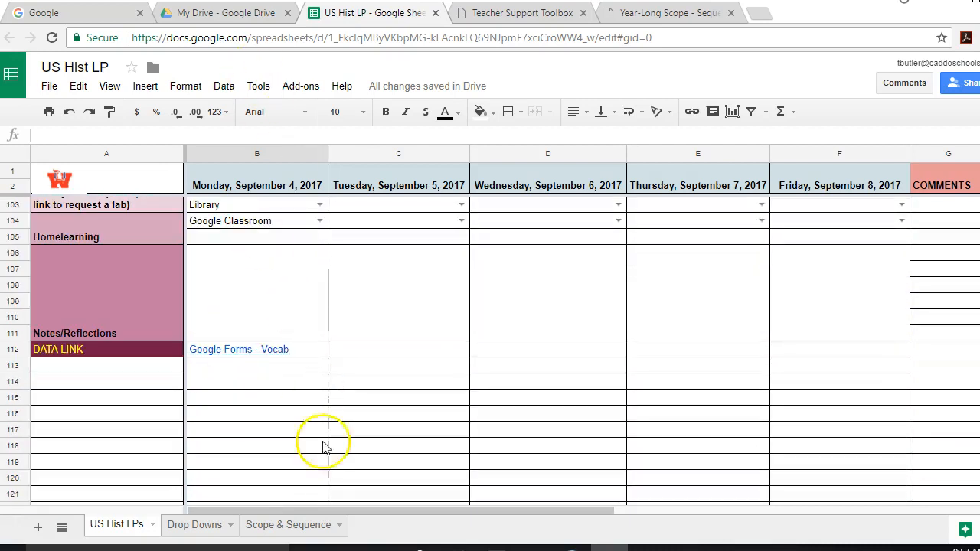
scroll(317, 437, up, 20)
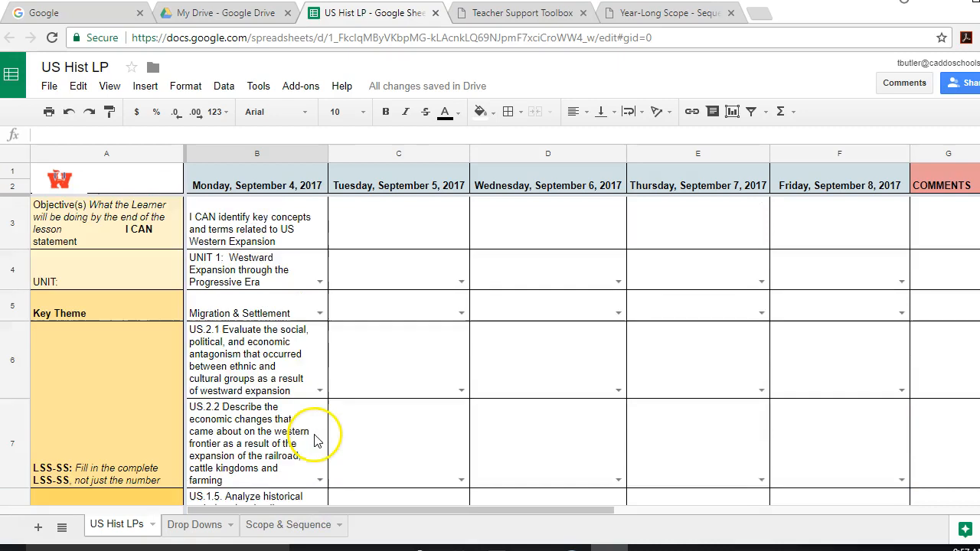
Step: Select Monday's whole column and look over its entries again down to the Remediation and Enrichment rows
click(264, 152)
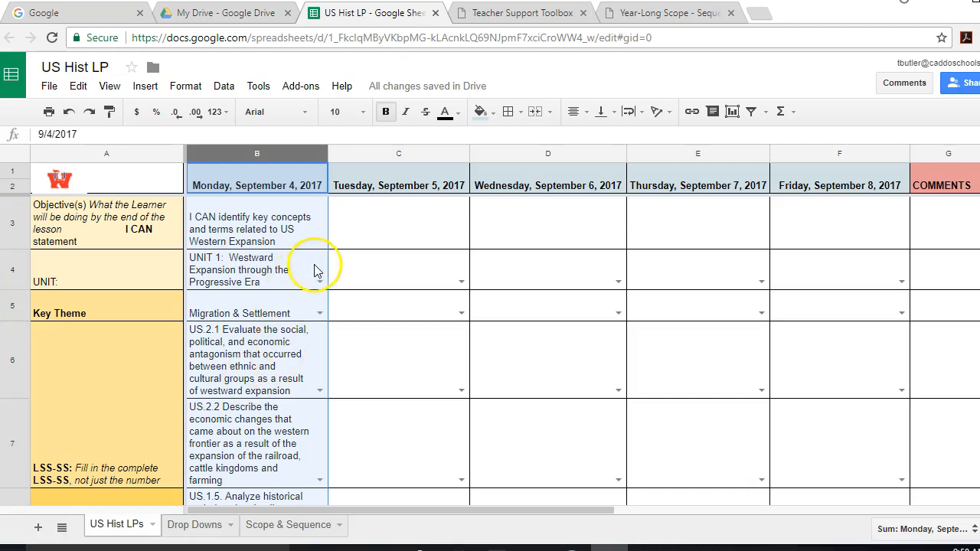
scroll(310, 277, down, 5)
scroll(310, 277, down, 4)
scroll(310, 278, up, 10)
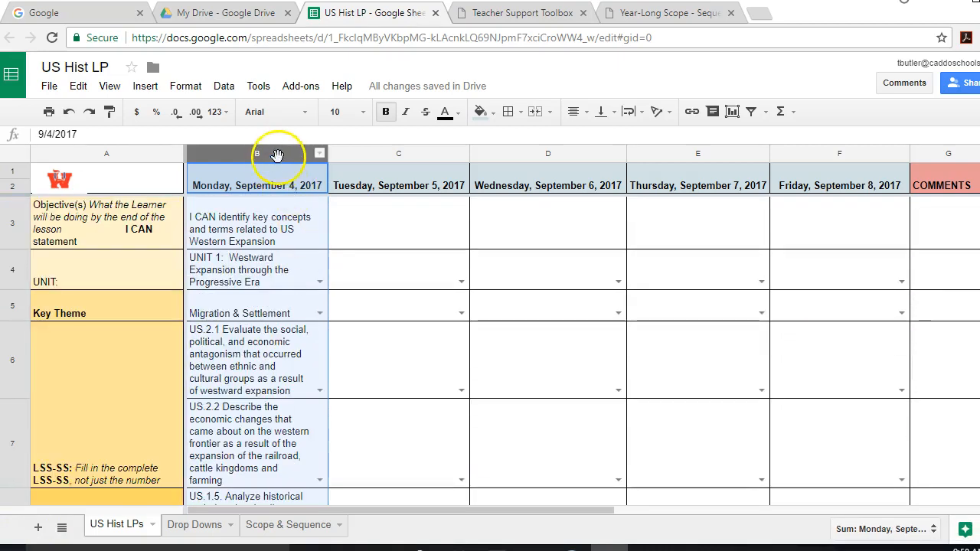
click(417, 214)
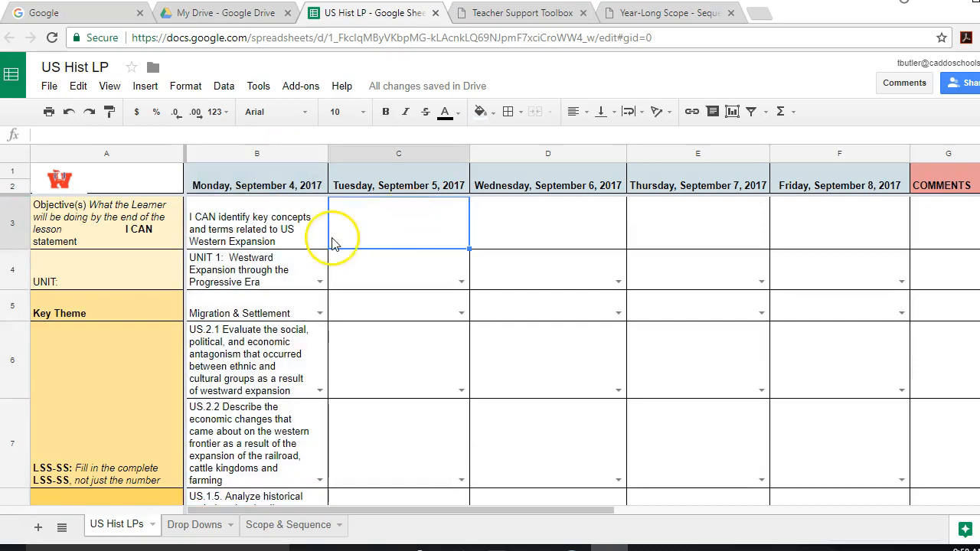
scroll(253, 283, down, 1)
scroll(252, 281, down, 15)
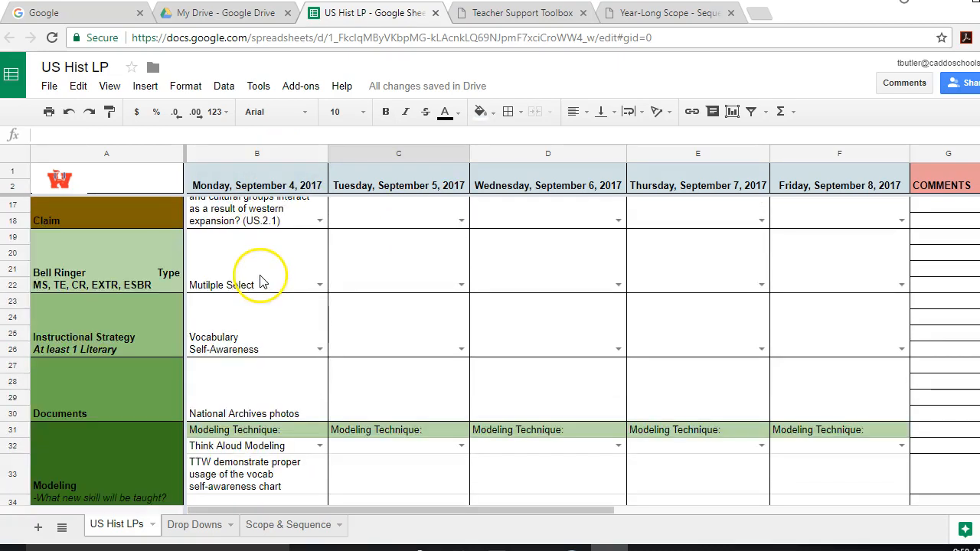
scroll(262, 278, down, 8)
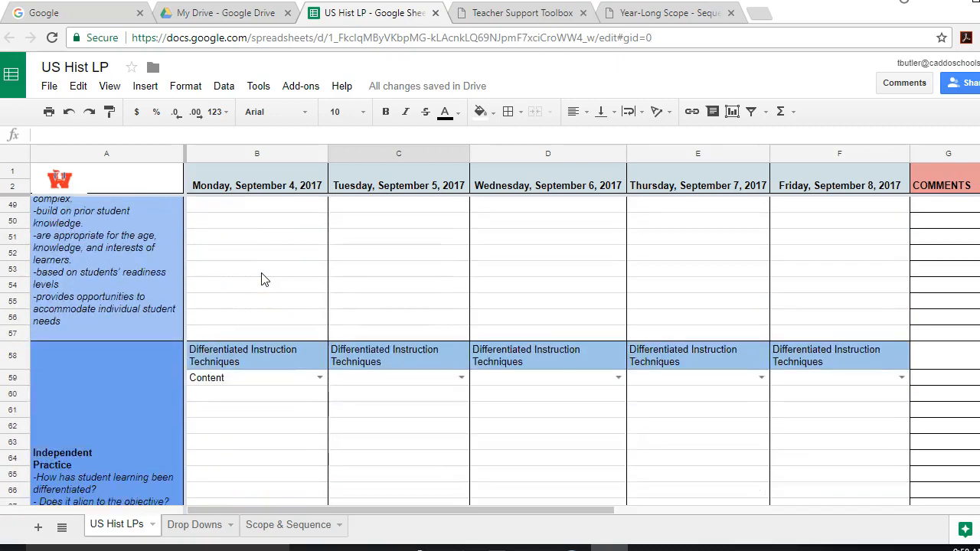
scroll(249, 294, down, 15)
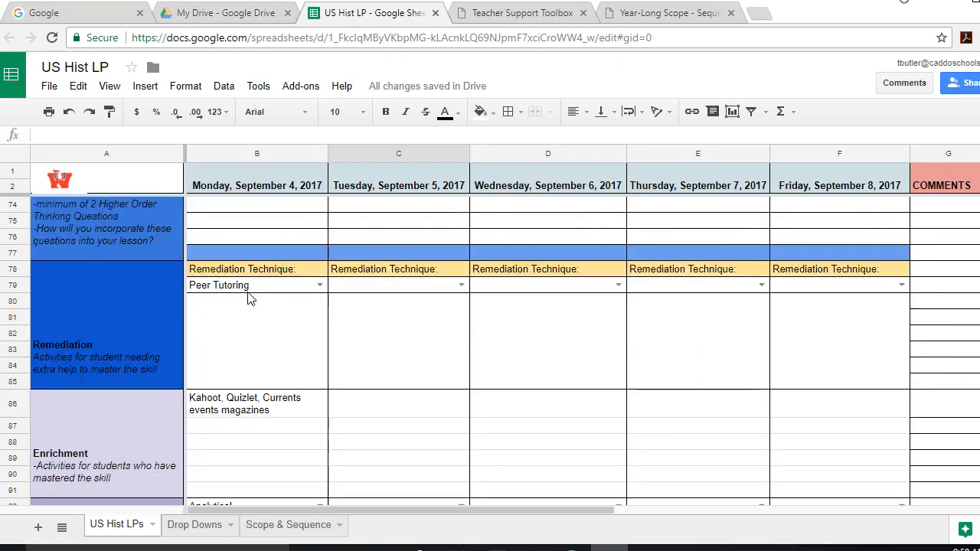
scroll(252, 291, up, 20)
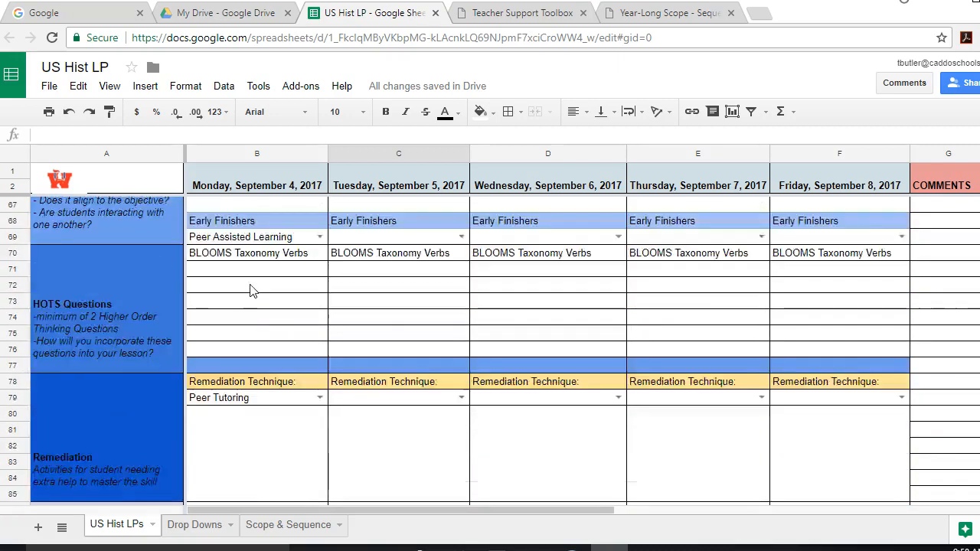
scroll(253, 285, up, 8)
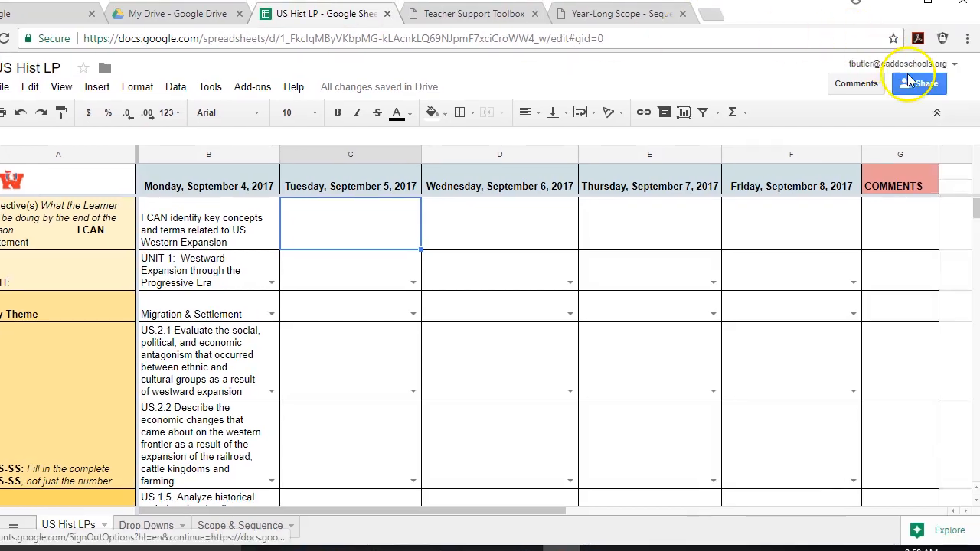
Step: Open the lesson plan's sharing settings and set the access level for new people to commenting
click(911, 85)
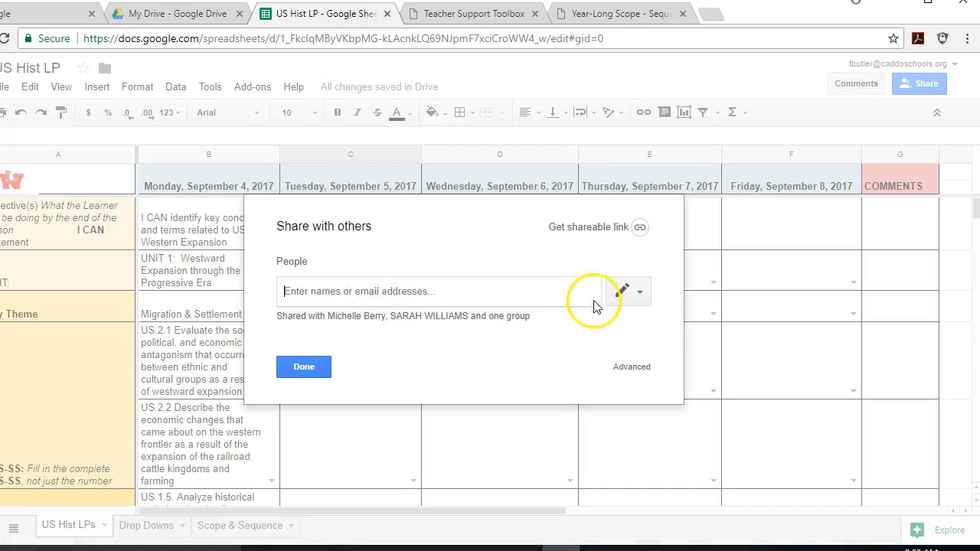
click(632, 292)
click(621, 342)
click(636, 294)
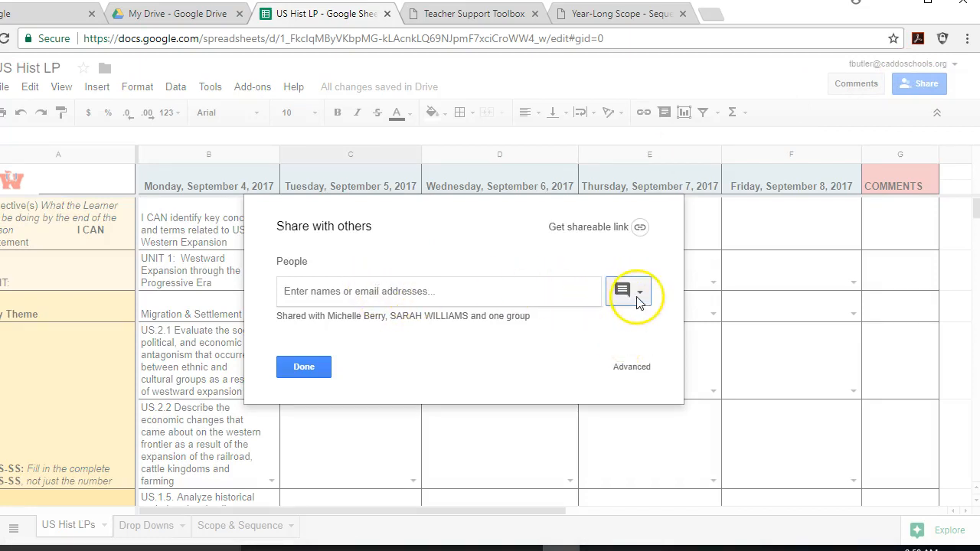
click(621, 342)
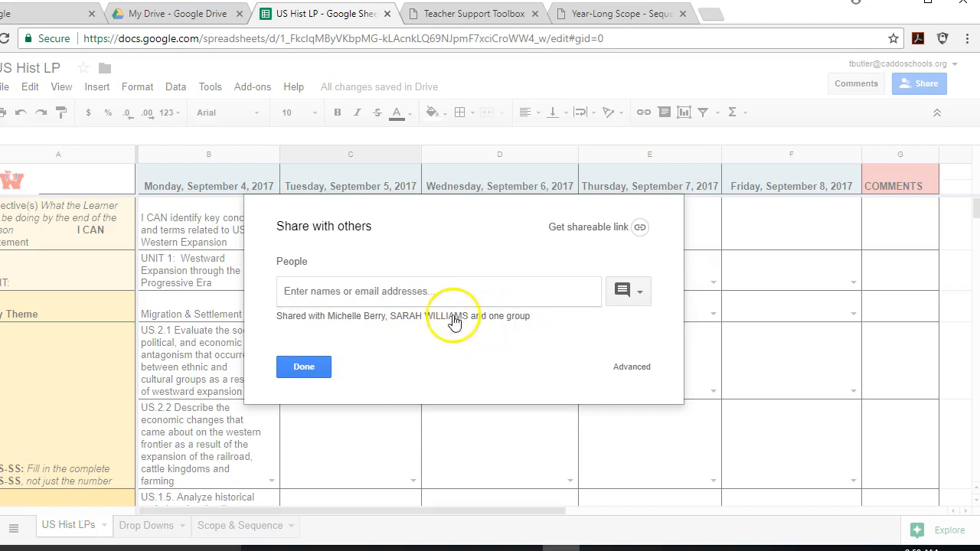
Step: Search for a recipient by surname in the sharing settings, cancel the invitation, and close the settings
click(474, 293)
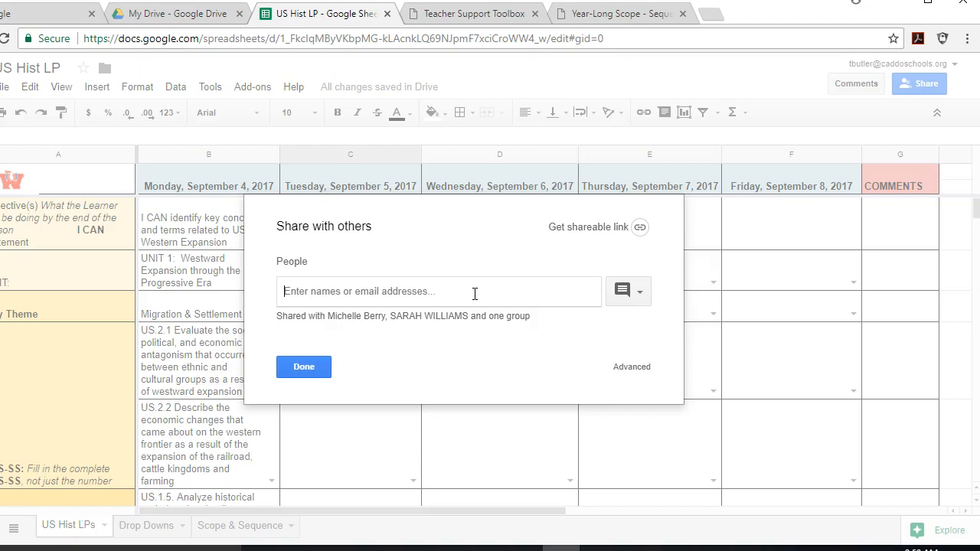
text(billingsl)
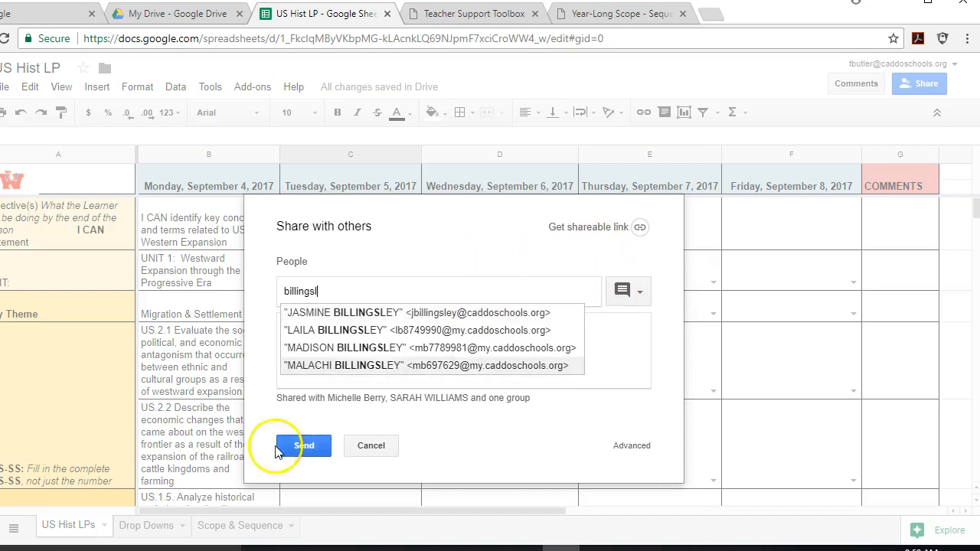
click(380, 450)
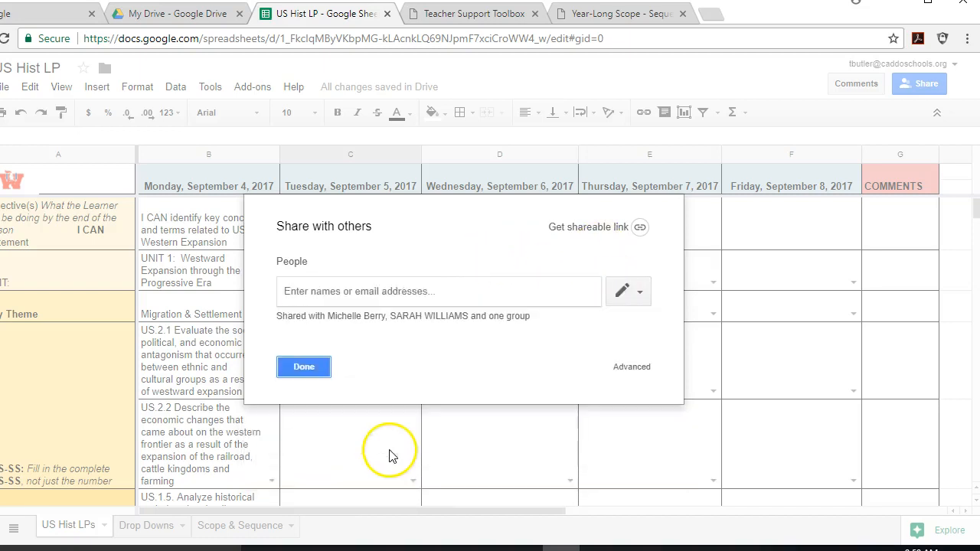
click(319, 367)
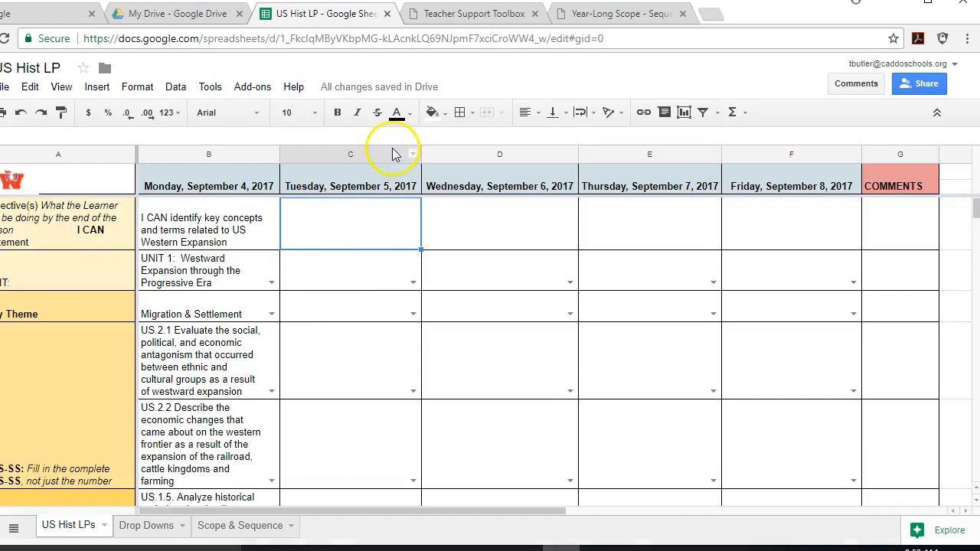
scroll(268, 299, down, 10)
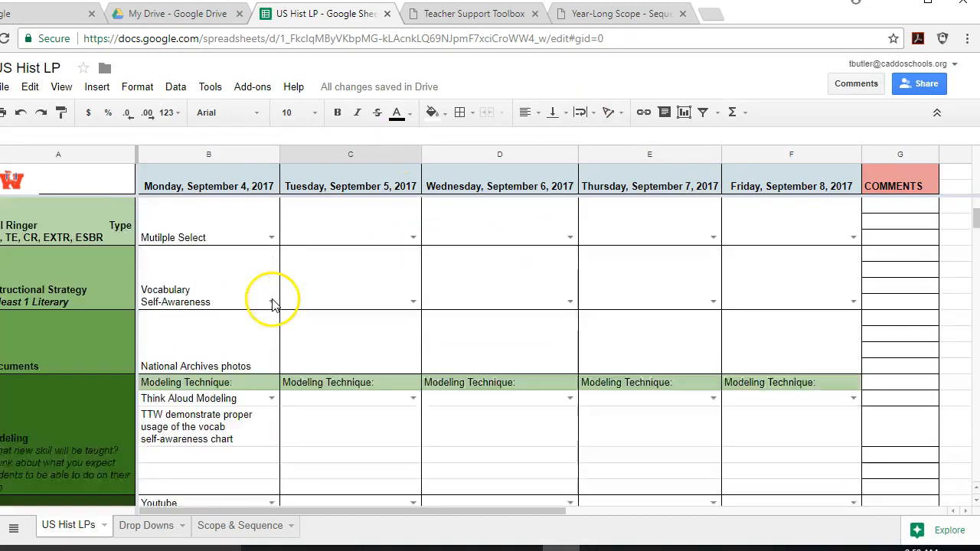
scroll(276, 306, up, 10)
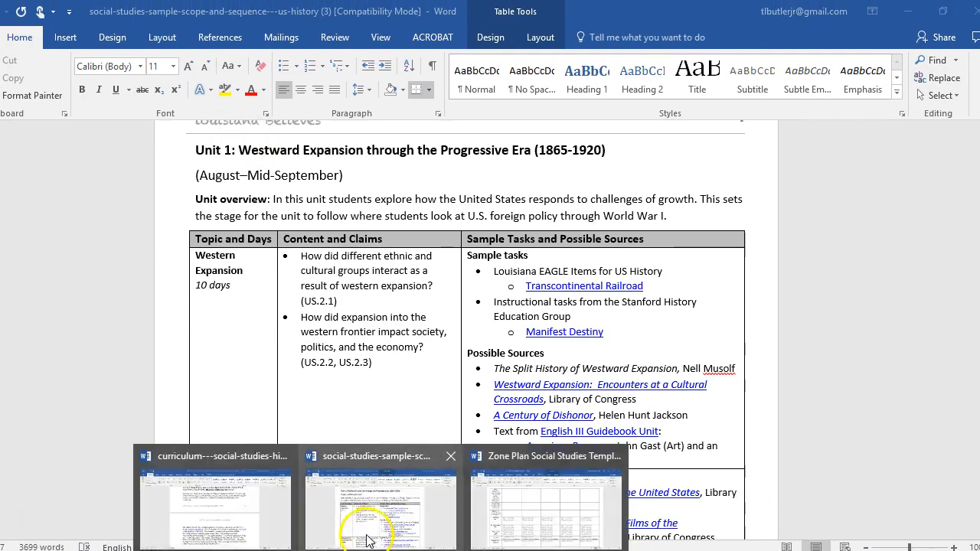
Step: Switch to the United States History Unit 1 curriculum document in Word and examine Activity 1's key concepts chart and worksheet links and Activity 2's materials list
click(243, 514)
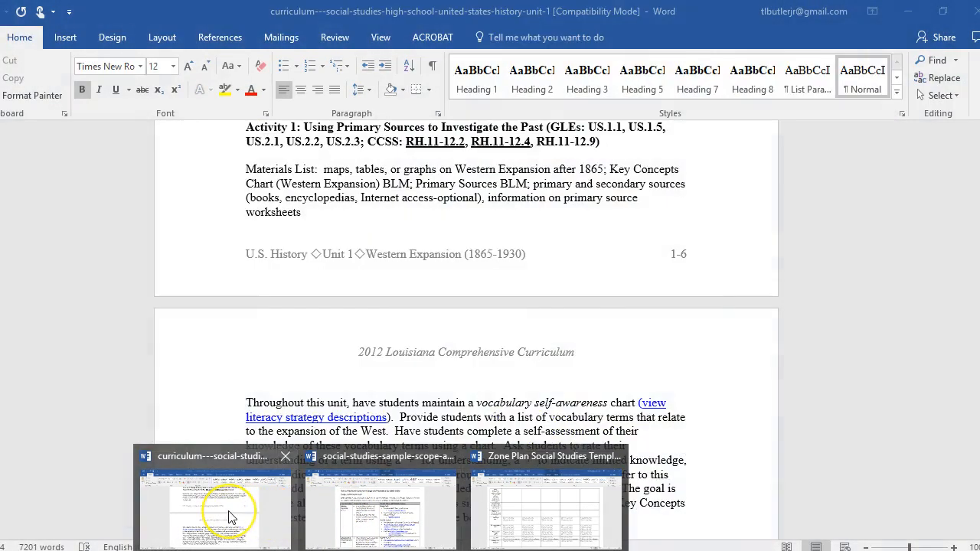
click(229, 509)
scroll(496, 395, up, 1)
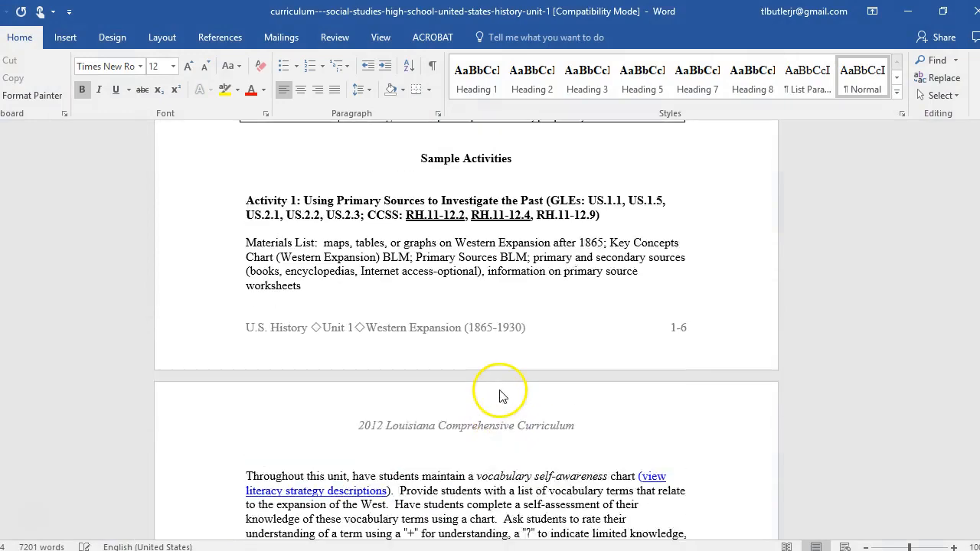
scroll(381, 235, down, 12)
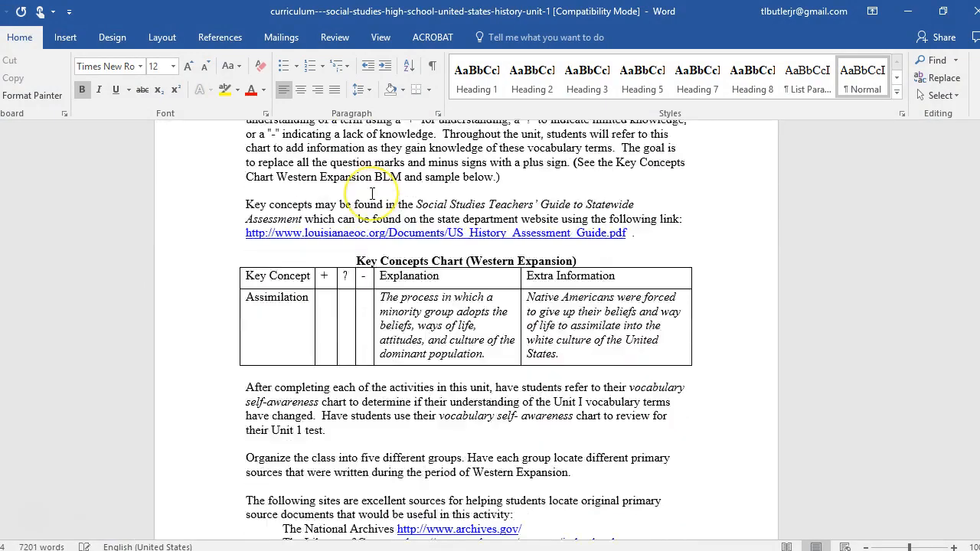
scroll(372, 192, down, 15)
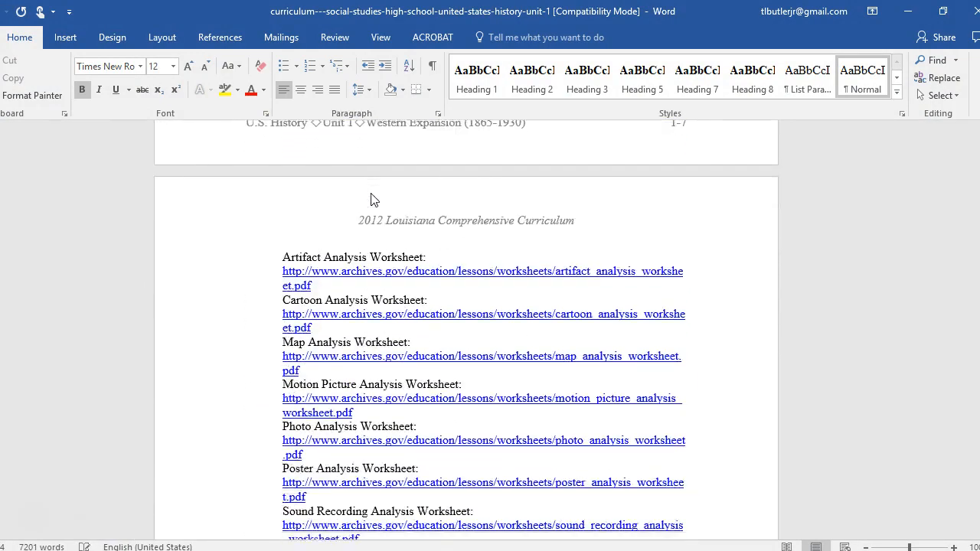
click(393, 206)
scroll(380, 176, down, 12)
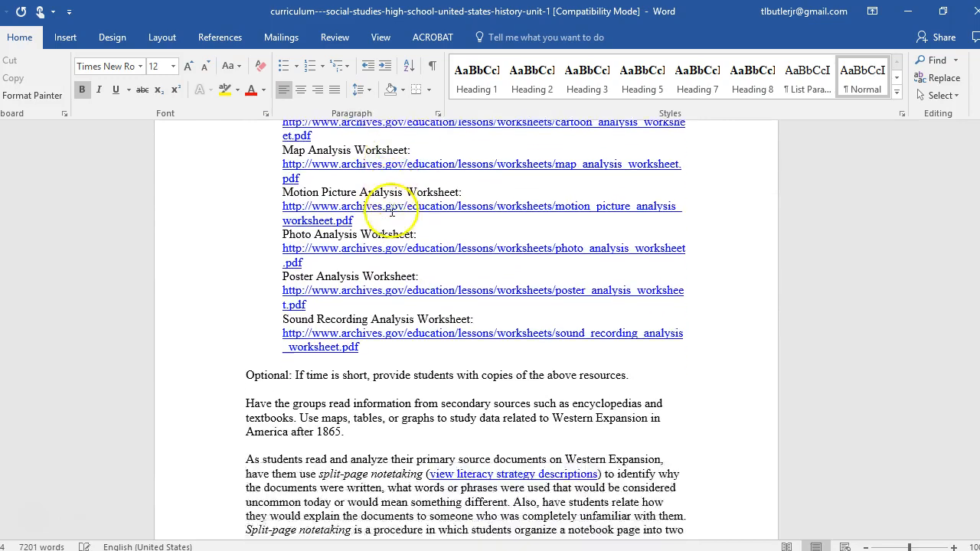
scroll(392, 211, down, 12)
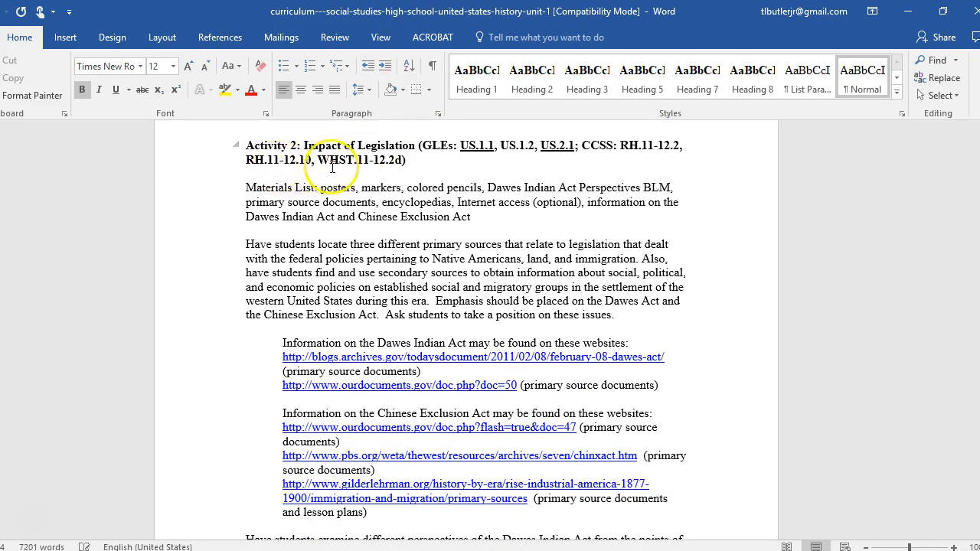
drag(244, 189, 509, 219)
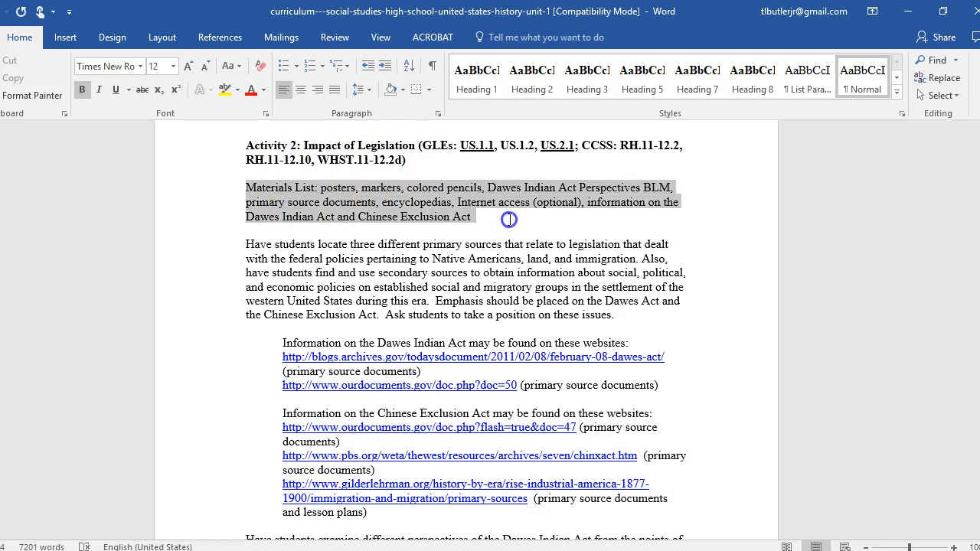
click(556, 246)
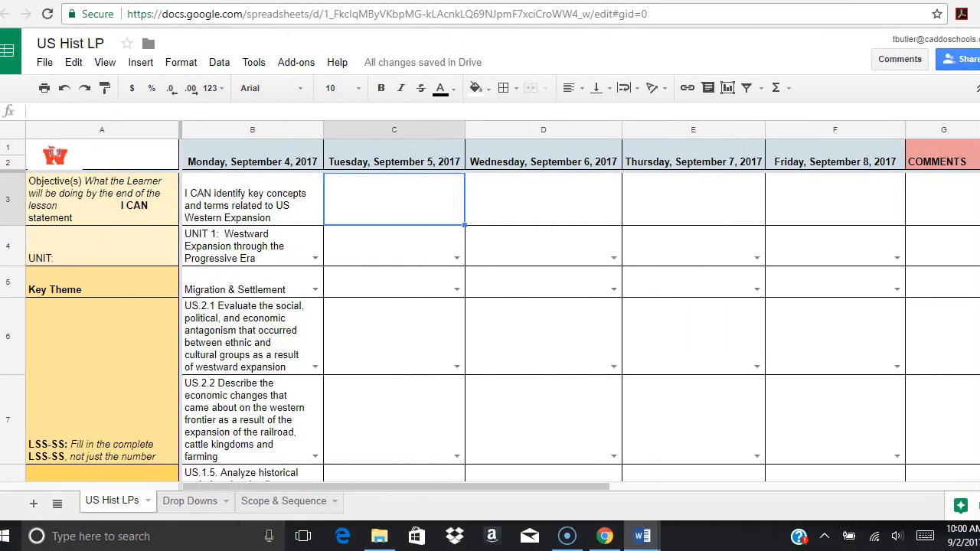
Step: View the available Instructional Strategy options for Tuesday, September 5, and close the list without choosing one
scroll(316, 287, down, 6)
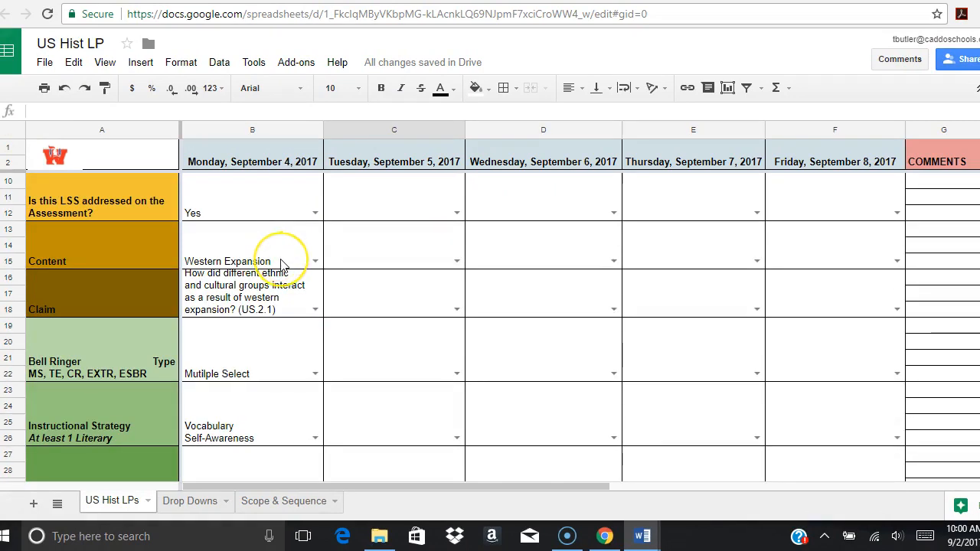
click(456, 438)
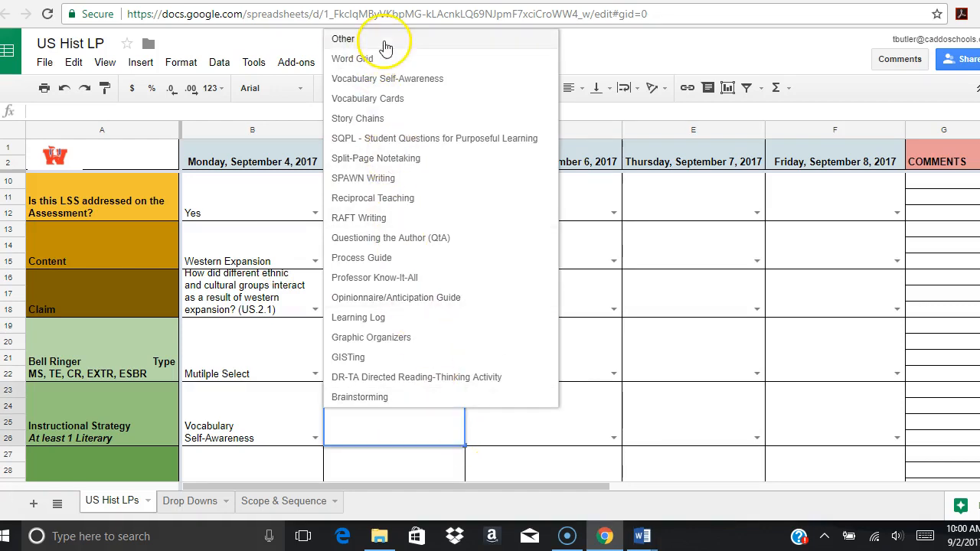
click(371, 440)
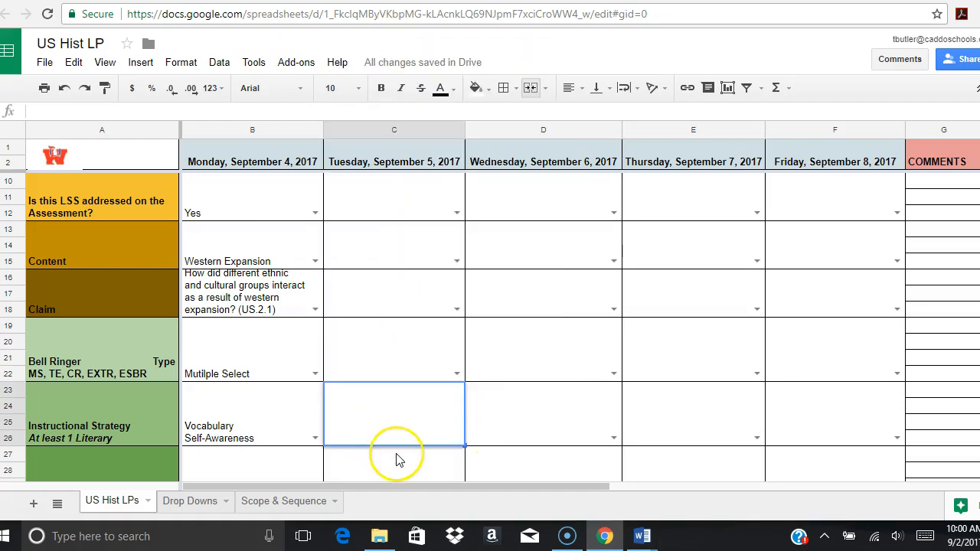
Step: Set Tuesday's guided activity to "Unit I, Activity 2, Dawes Indian Act Perspectives" in the Activities: Guided section
click(396, 463)
scroll(396, 462, down, 4)
scroll(396, 462, up, 2)
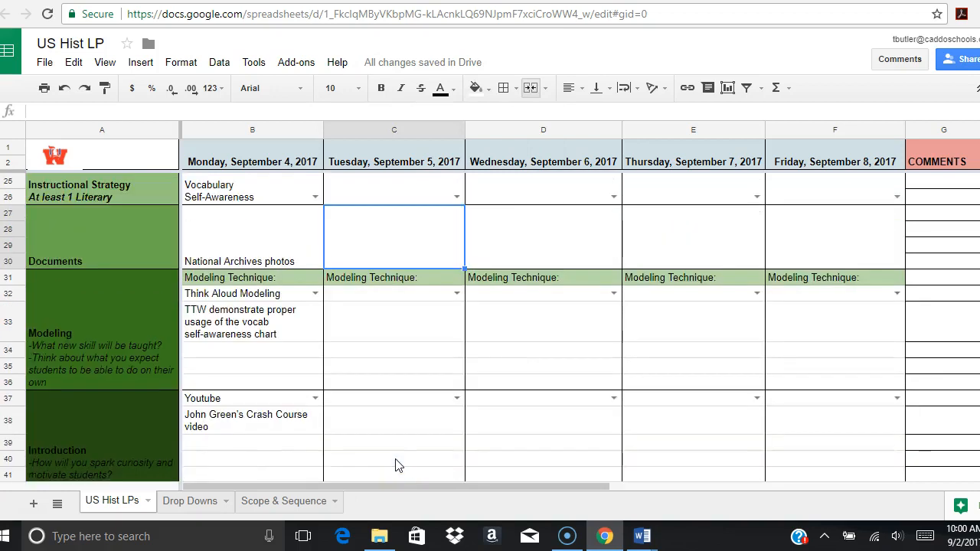
scroll(403, 344, down, 3)
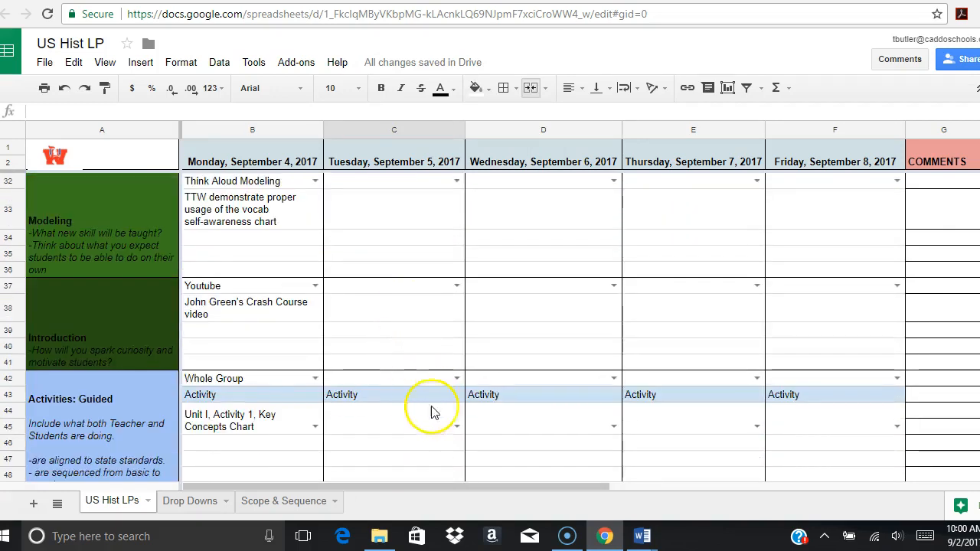
click(453, 427)
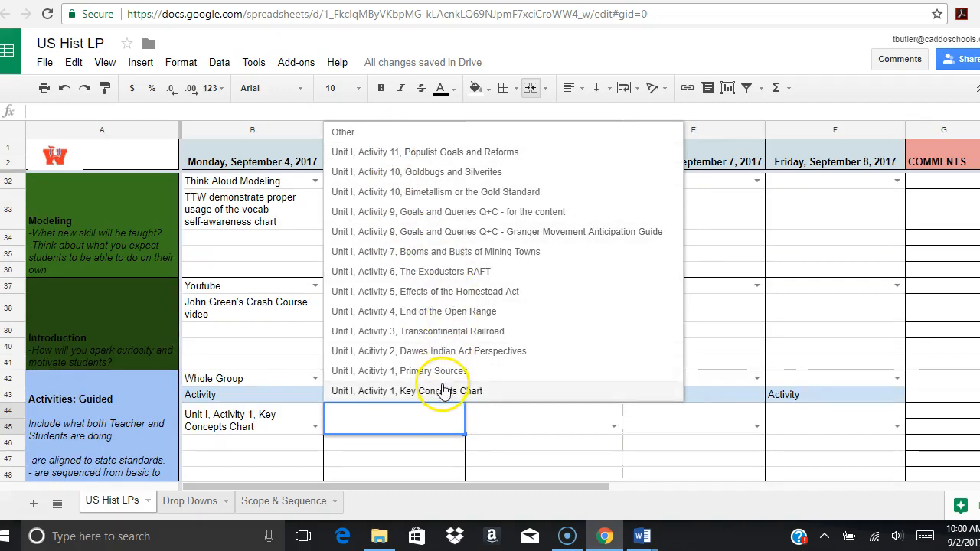
click(432, 352)
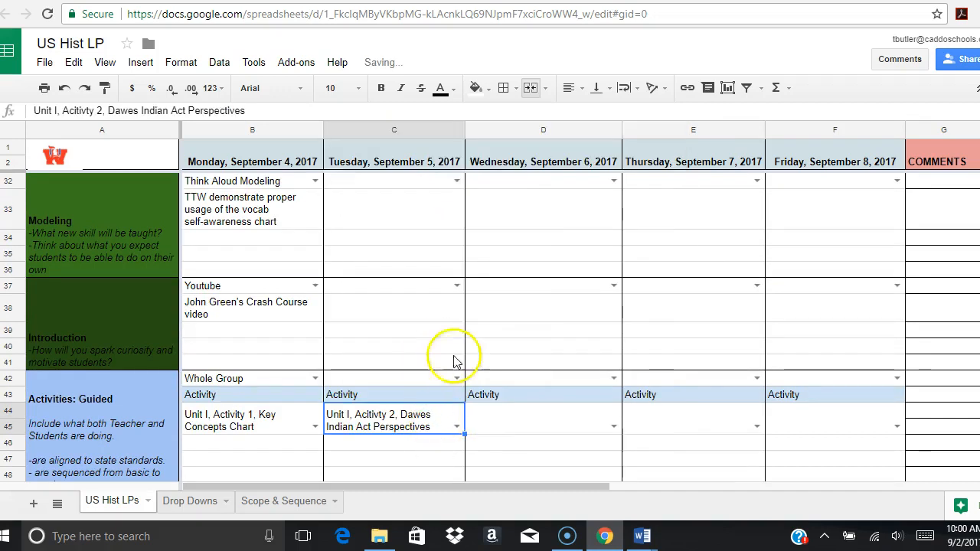